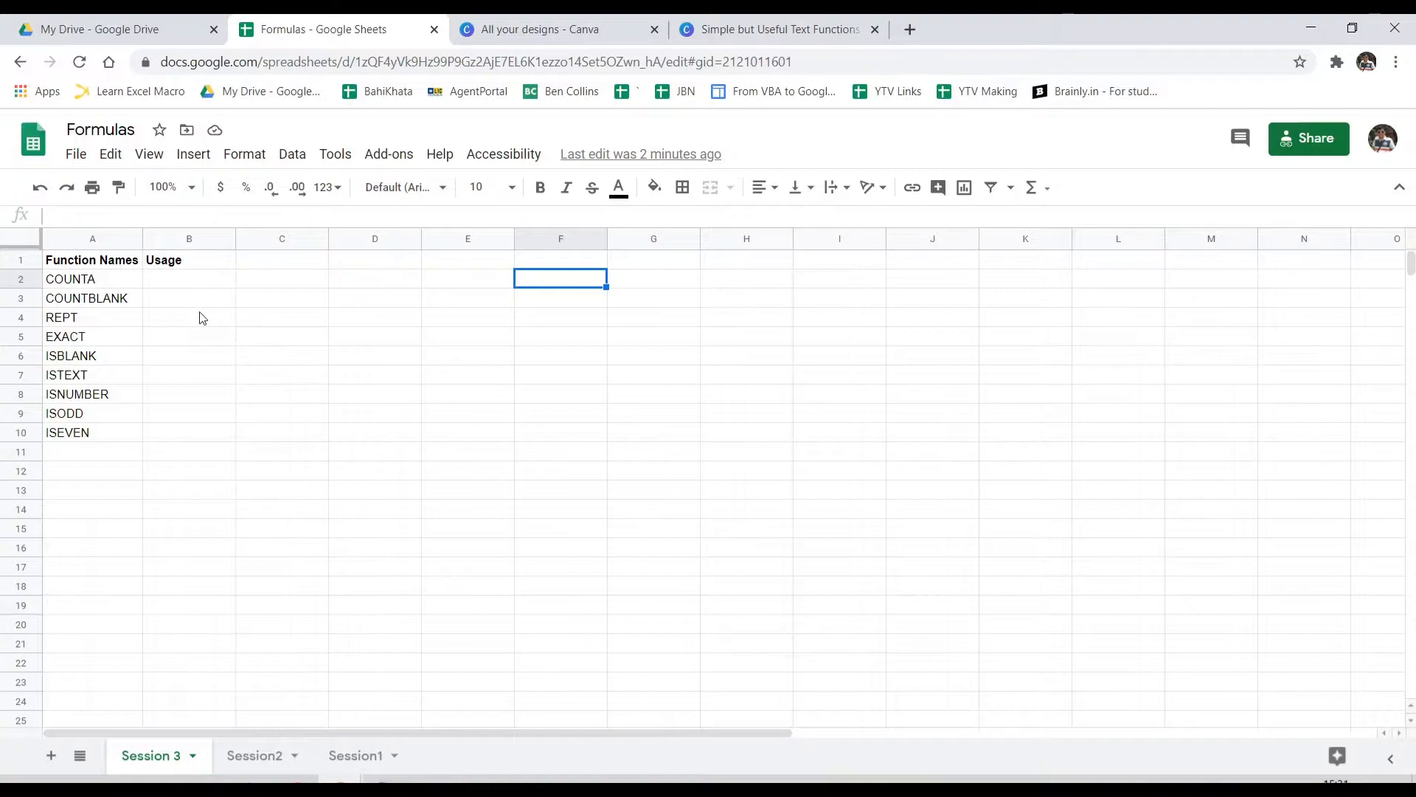
Enter the number 15 in cell A11, directly below the last function name in the list.
key(ctrl+Left)
key(ctrl+Down)
key(Down)
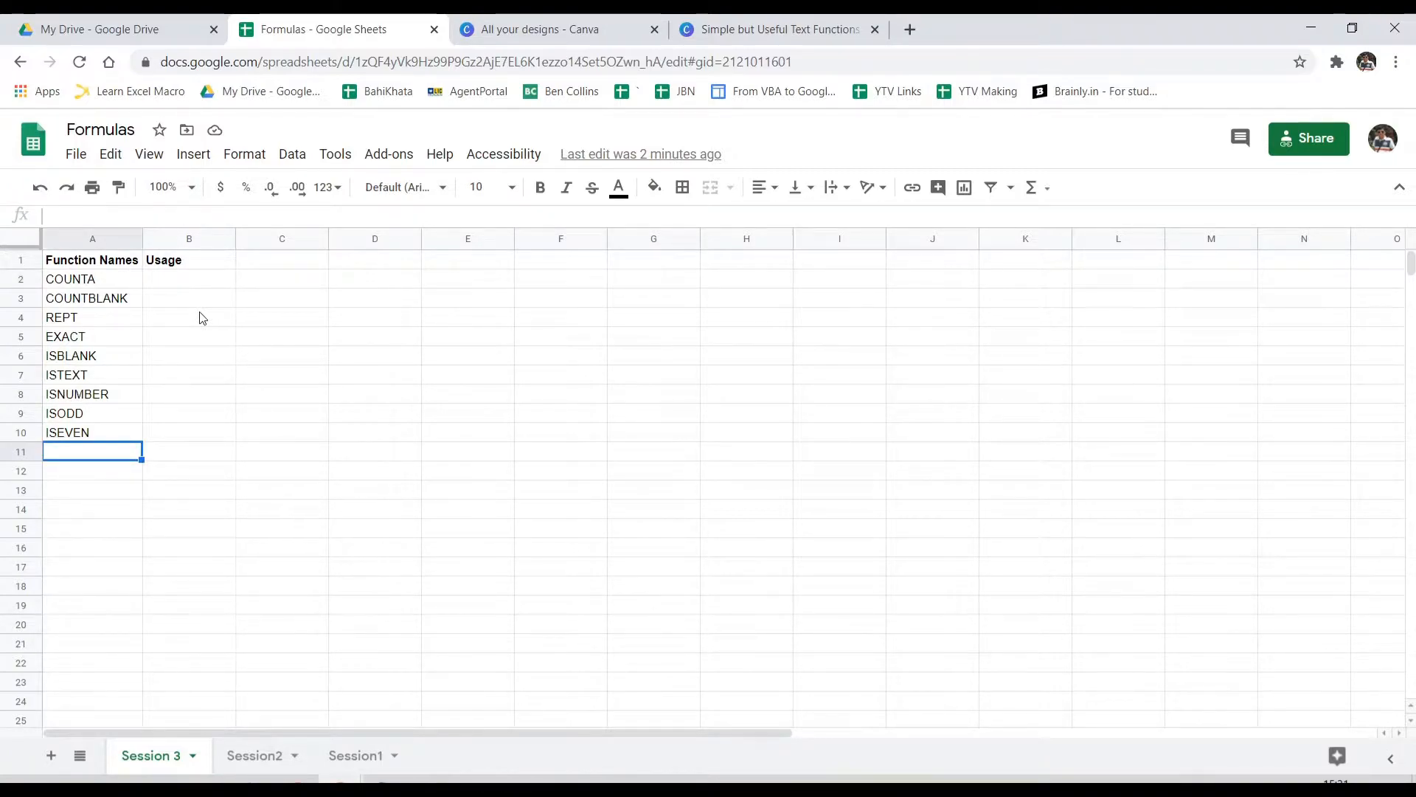
text(15)
key(Return)
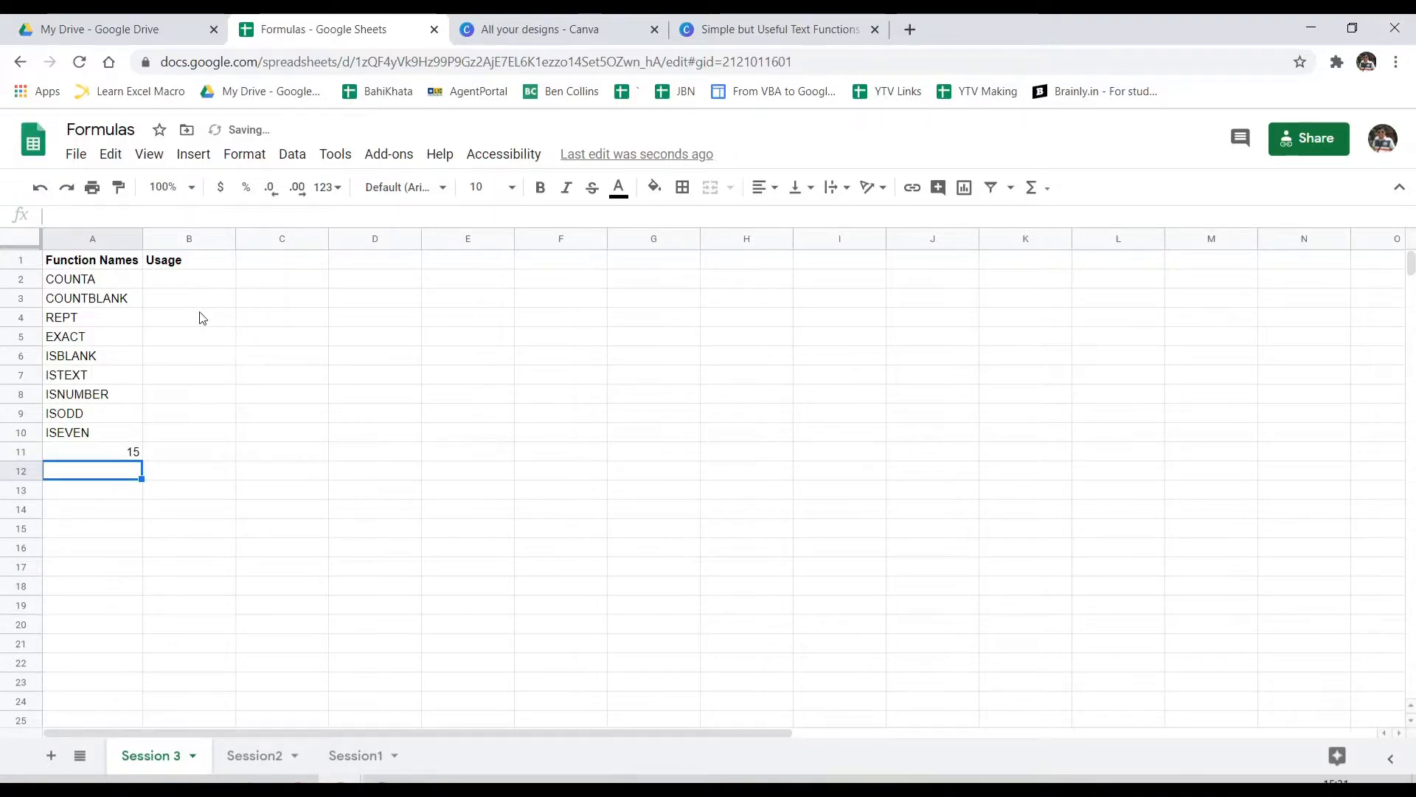
Enter a person's first name in A12, leave A13 empty, and fill A14 with India and A15 with Independece day.
text(rU)
key(BackSpace)
key(BackSpace)
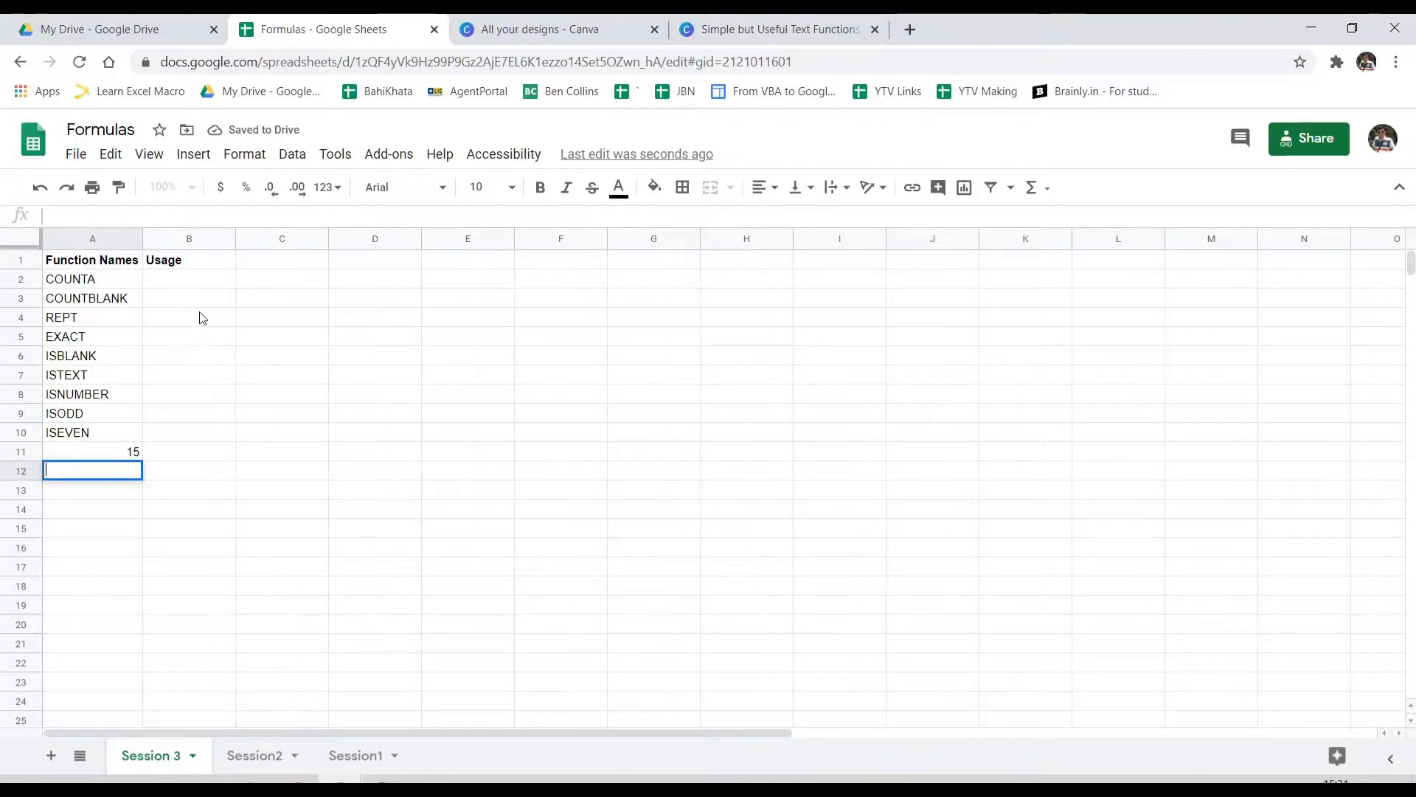
text(Rudra)
key(Up)
key(Up)
key(Up)
key(Up)
key(Up)
key(Up)
key(Up)
key(Up)
key(Up)
key(Up)
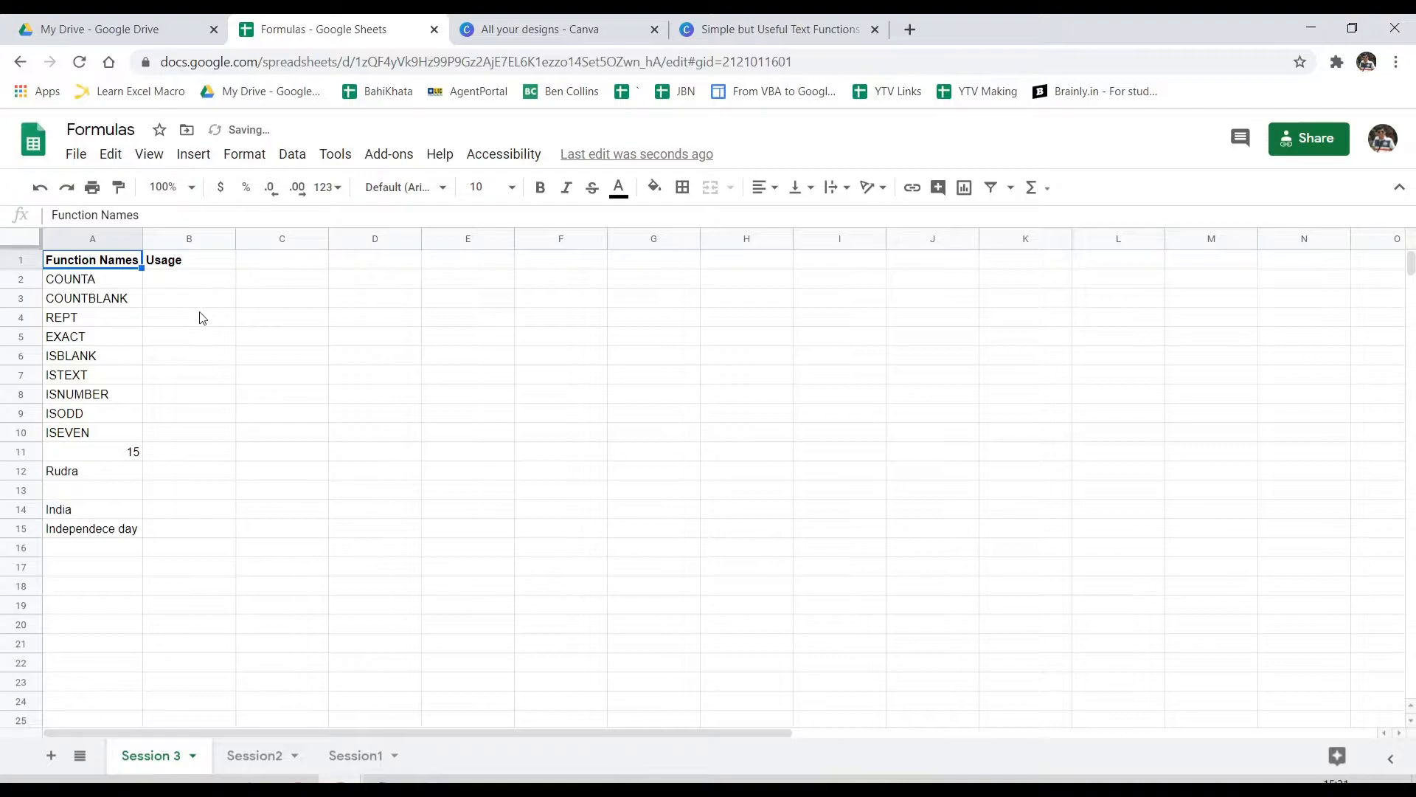
key(Down)
key(Right)
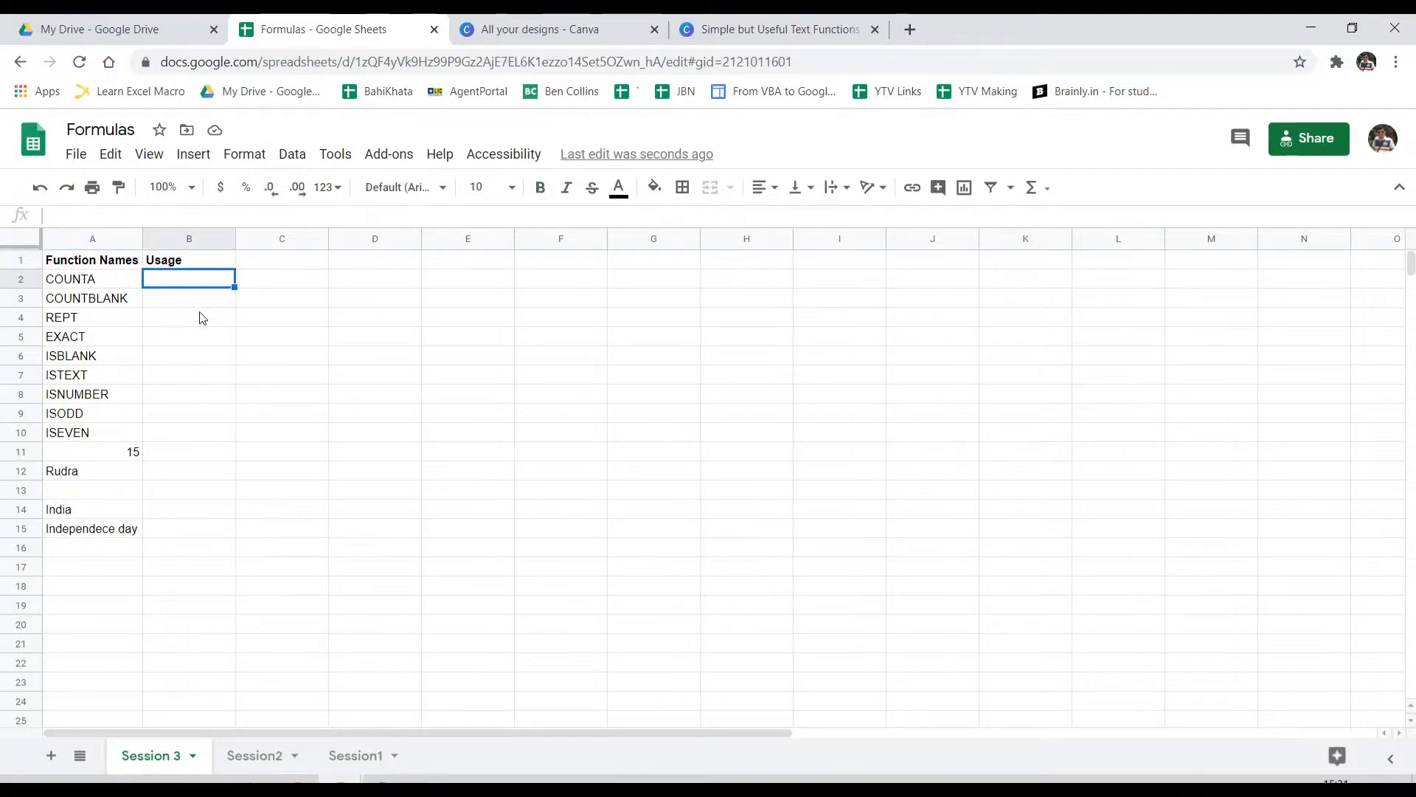
text(=COUNTA()
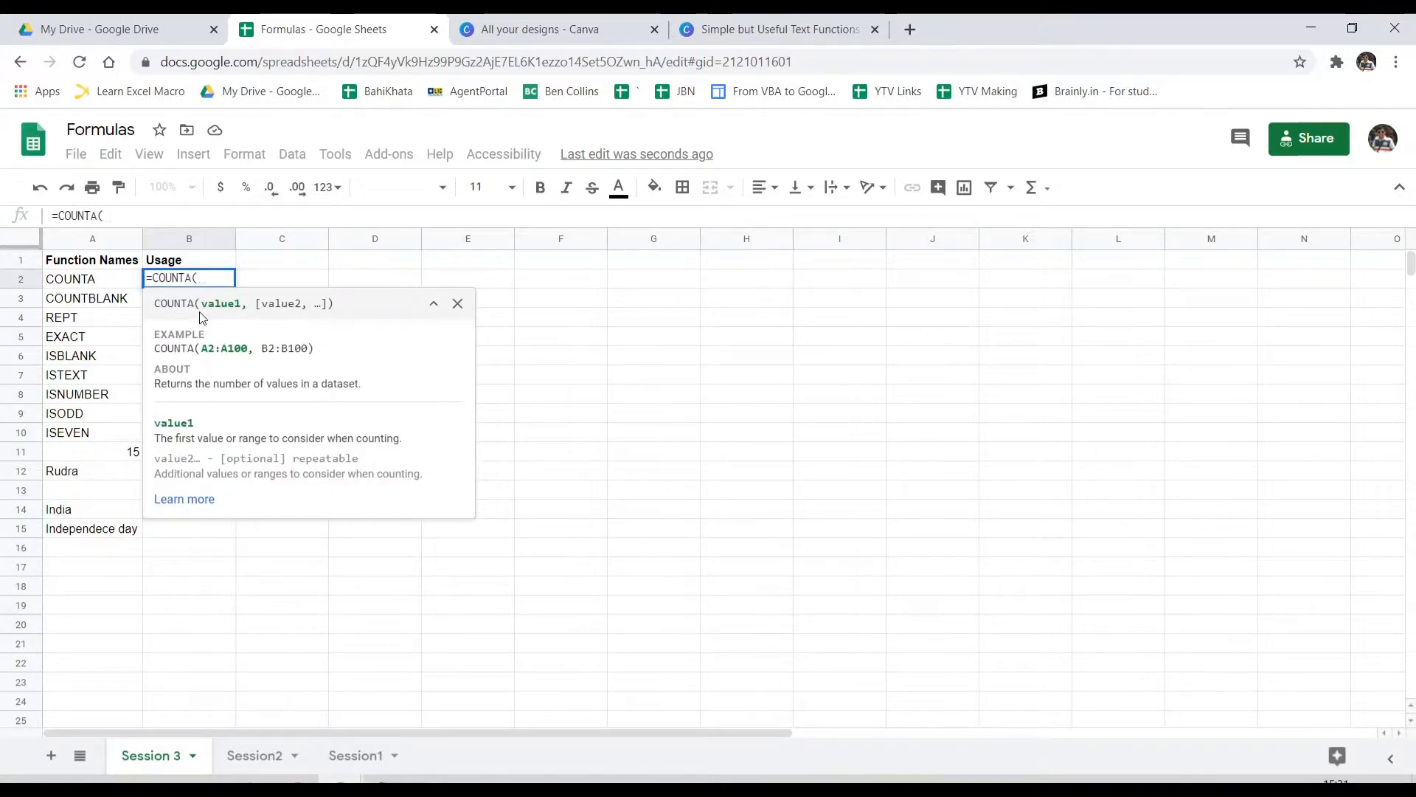
key(Left)
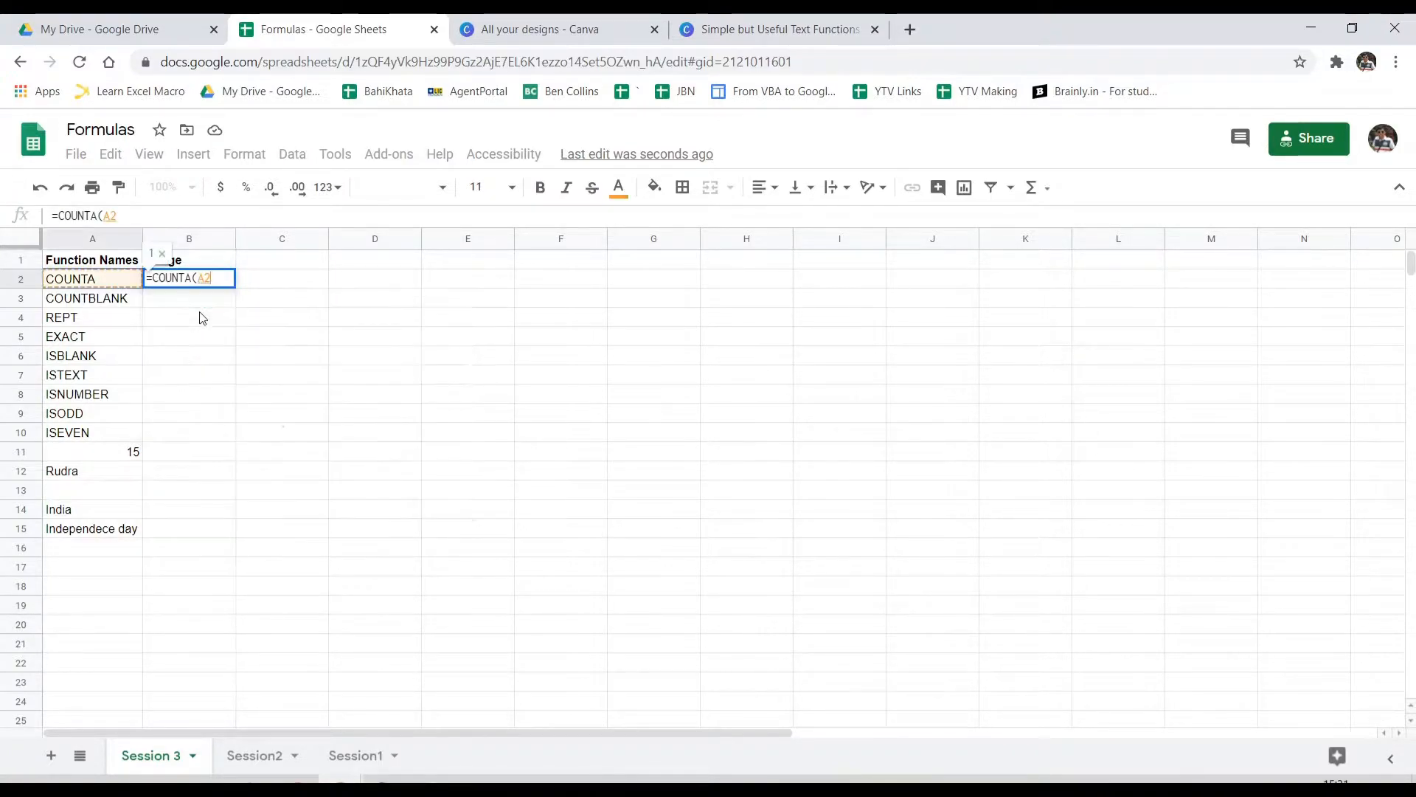
key(shift+Down)
key(Escape)
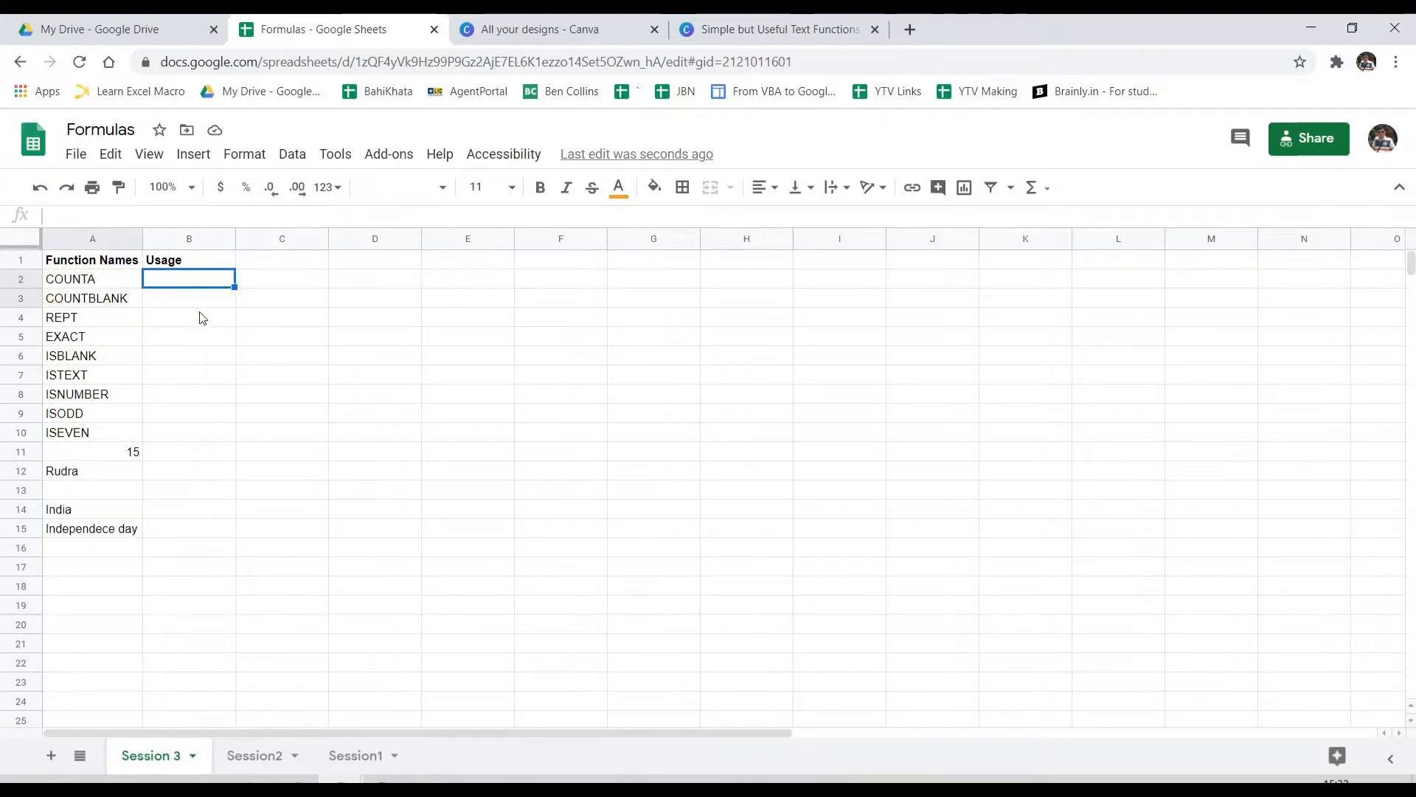
Enter =COUNTA(A2:A15) in cell B2 to count the non-empty cells of the function list.
key(Right)
key(Left)
text(=coun)
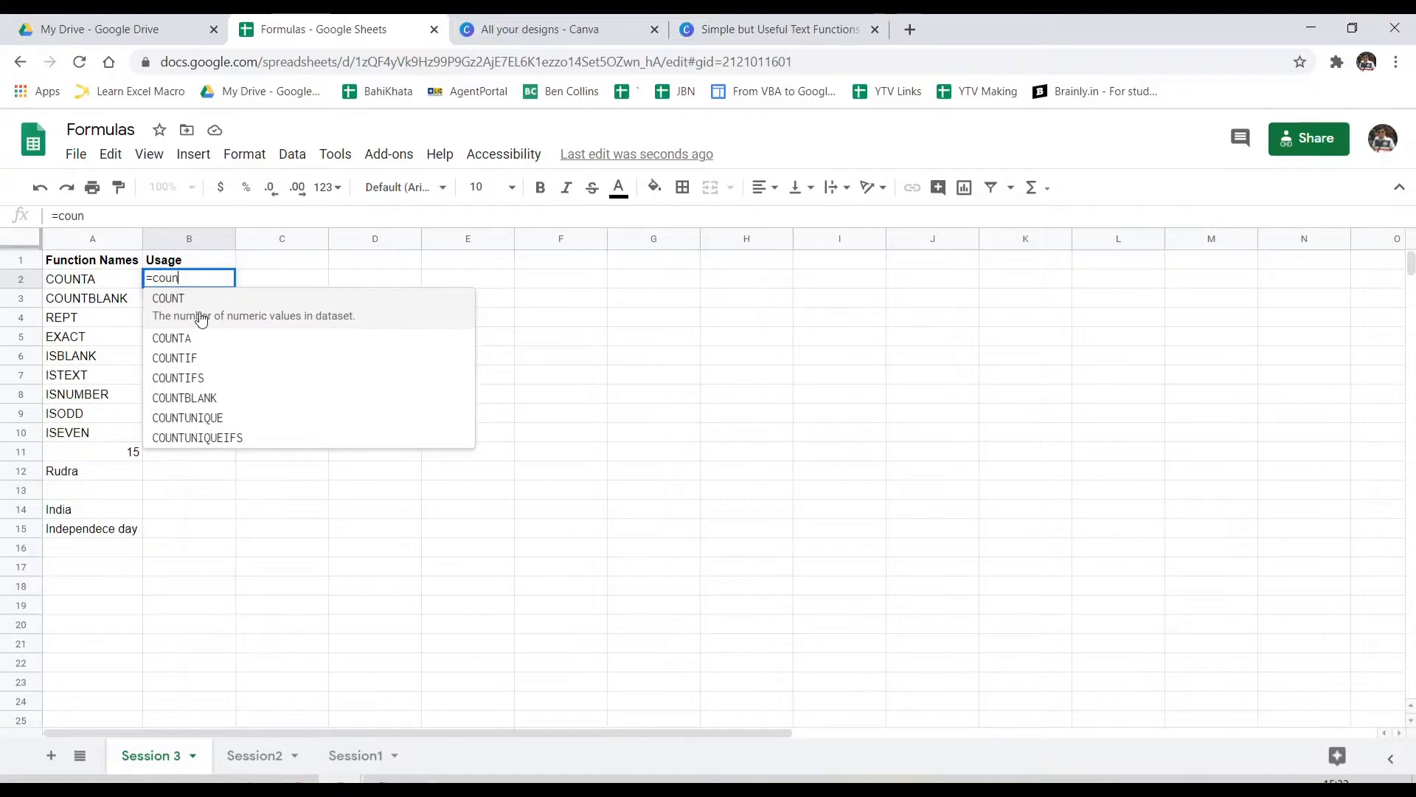
key(Down)
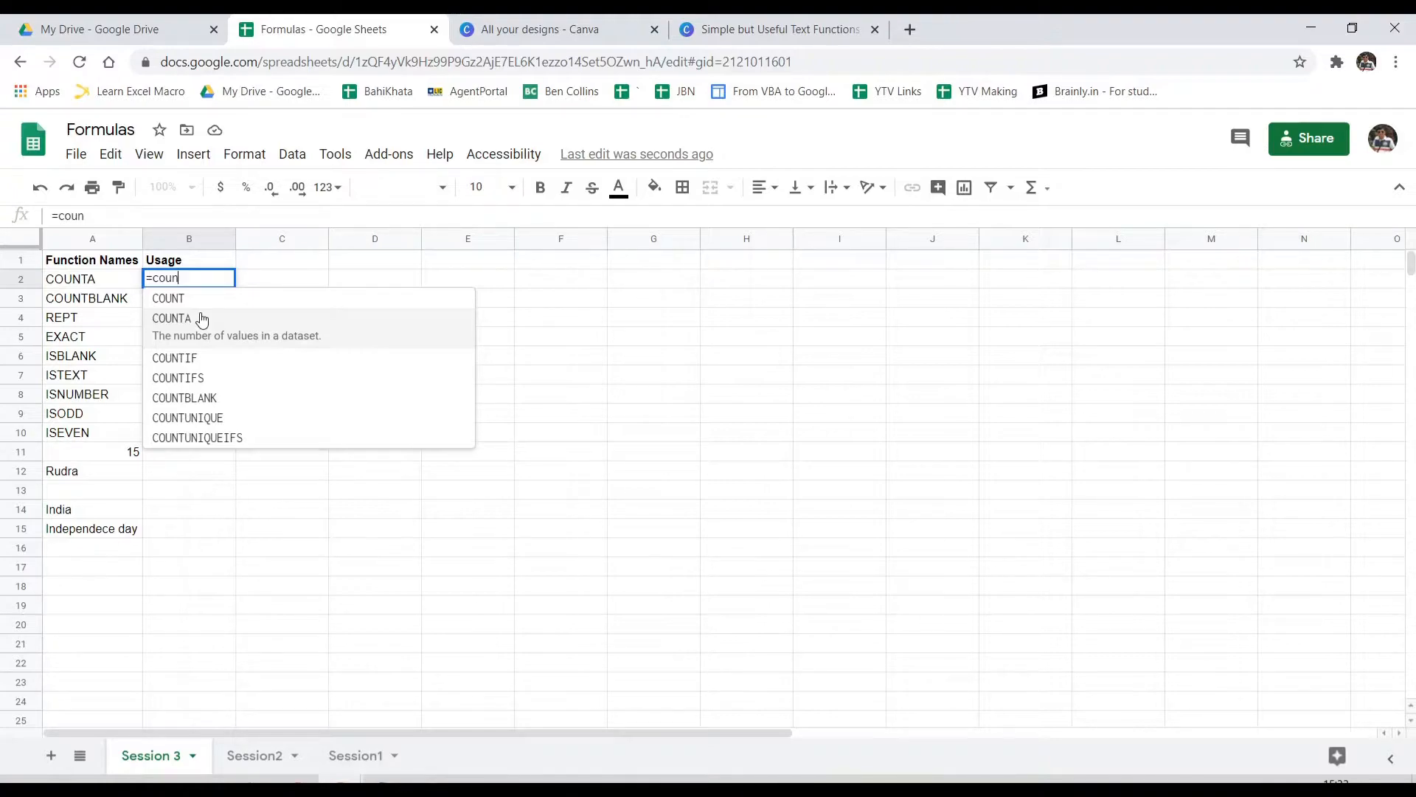
click(202, 319)
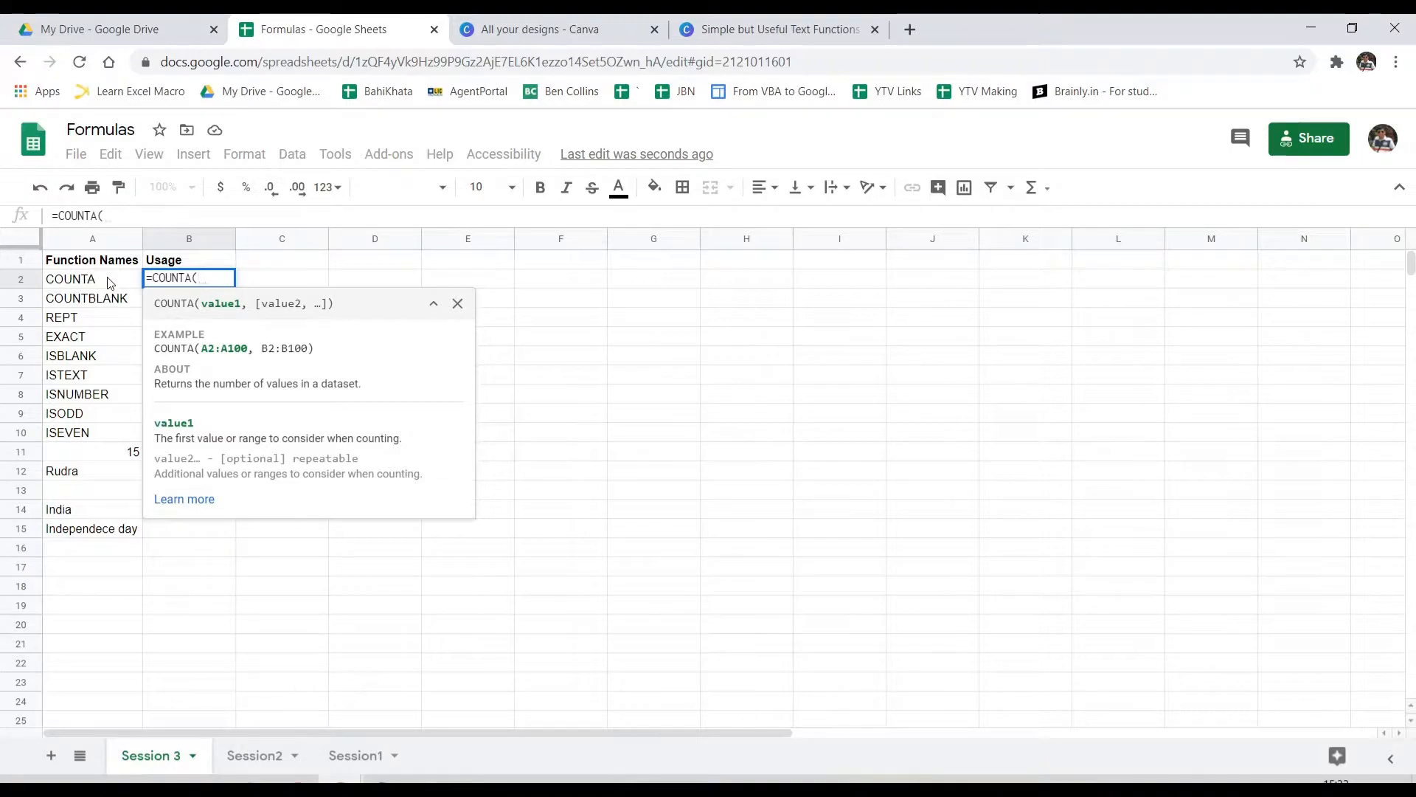
drag(95, 279, 122, 535)
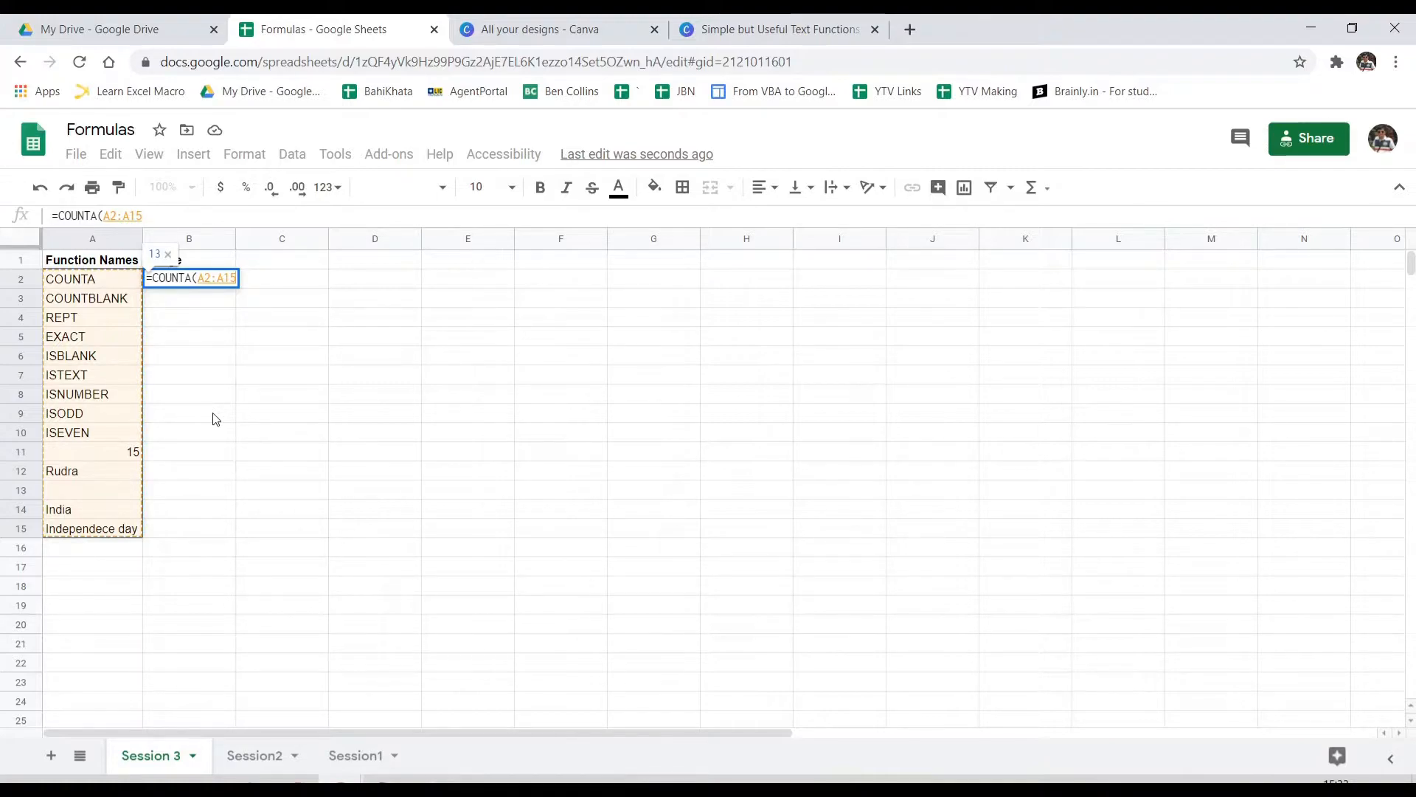
text())
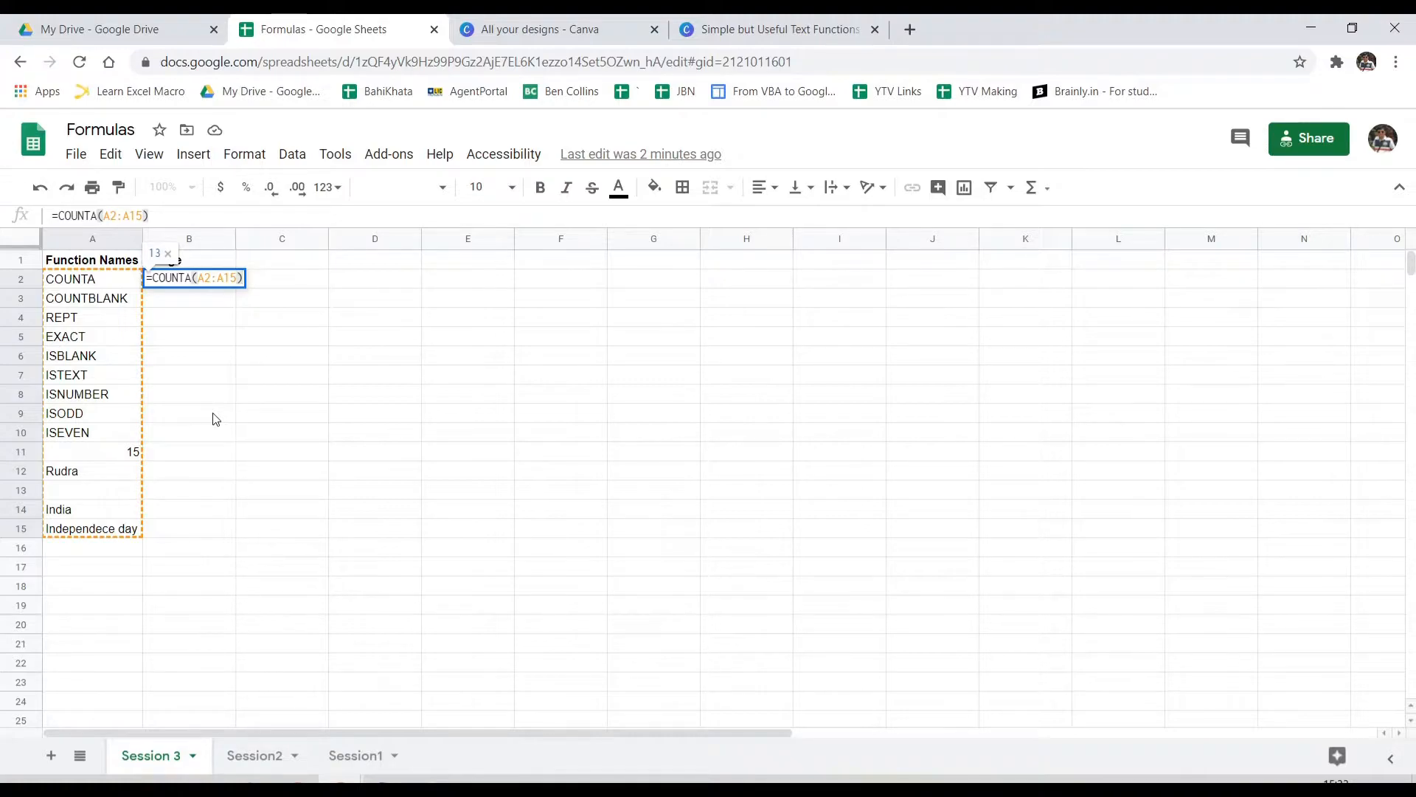
key(Return)
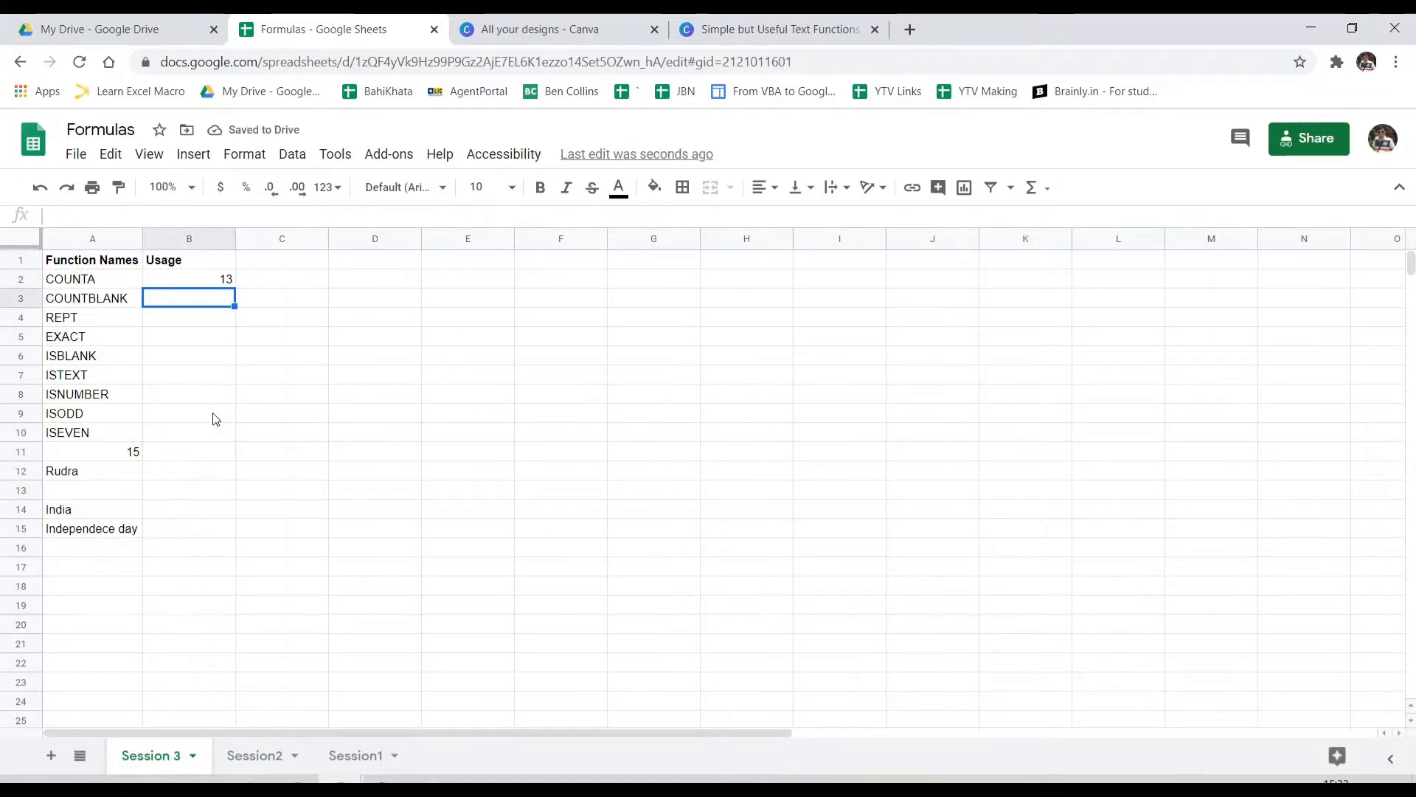
Go through the cells of A2:A15 one by one, including the empty A13, to check them against the COUNTA result in B2.
key(Up)
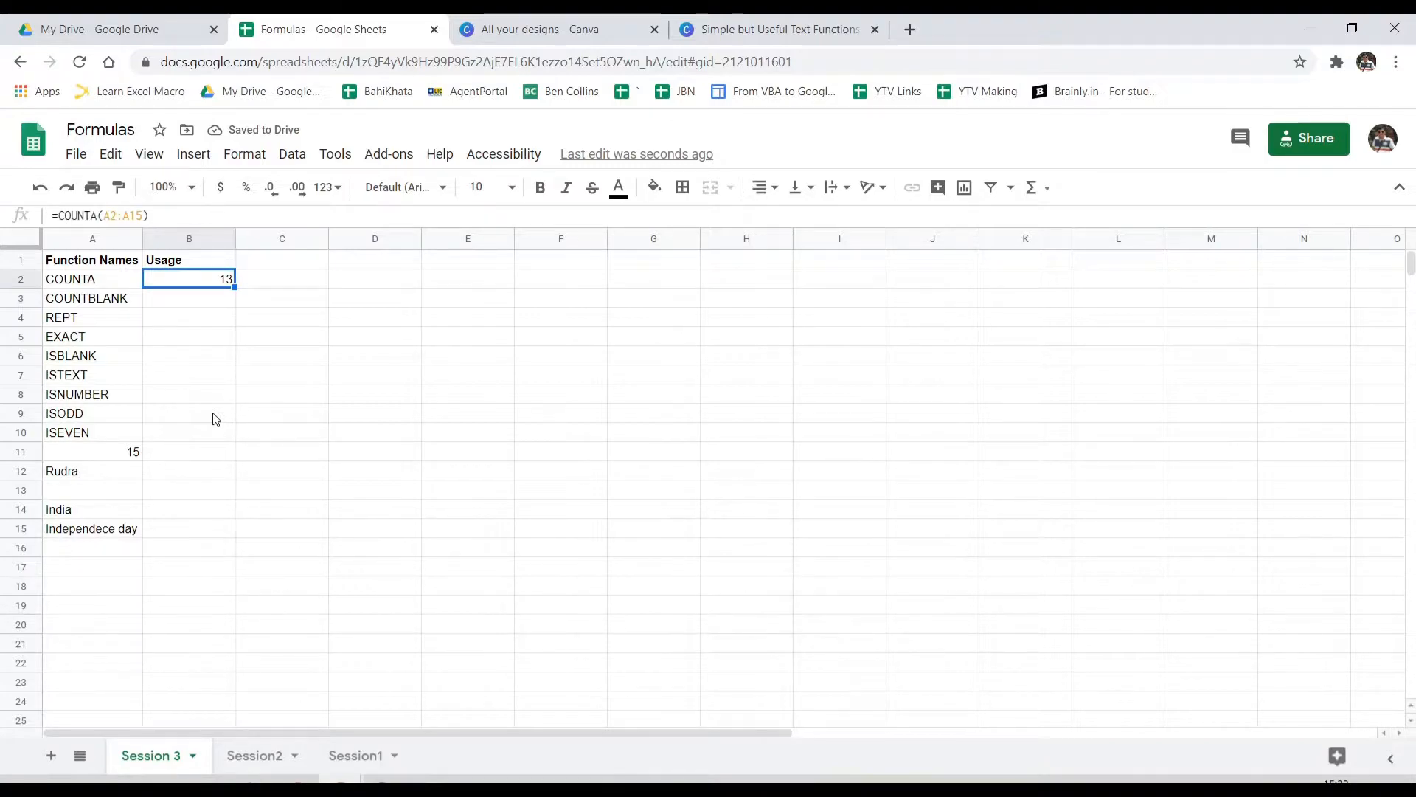
key(Left)
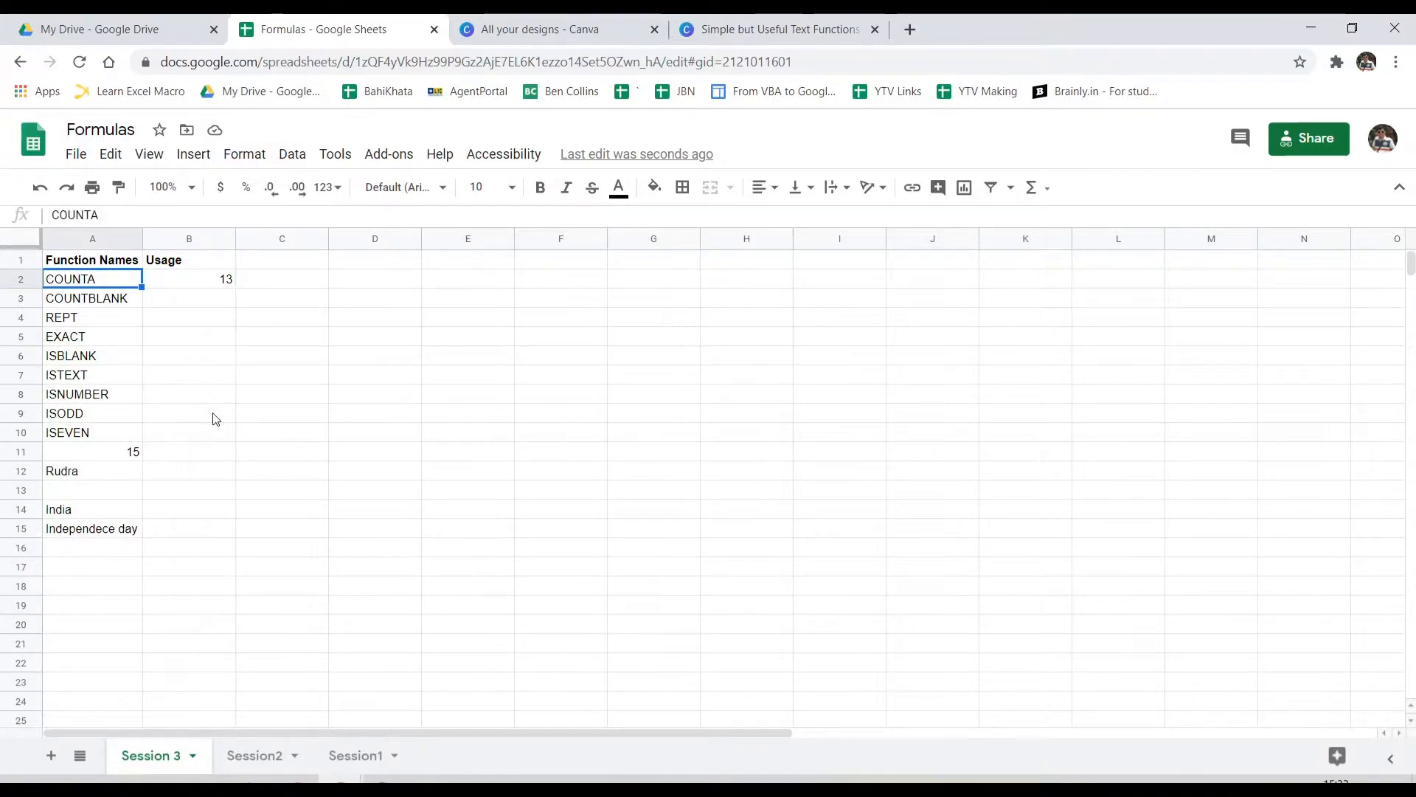
key(Down)
key(Down)
key(Down)
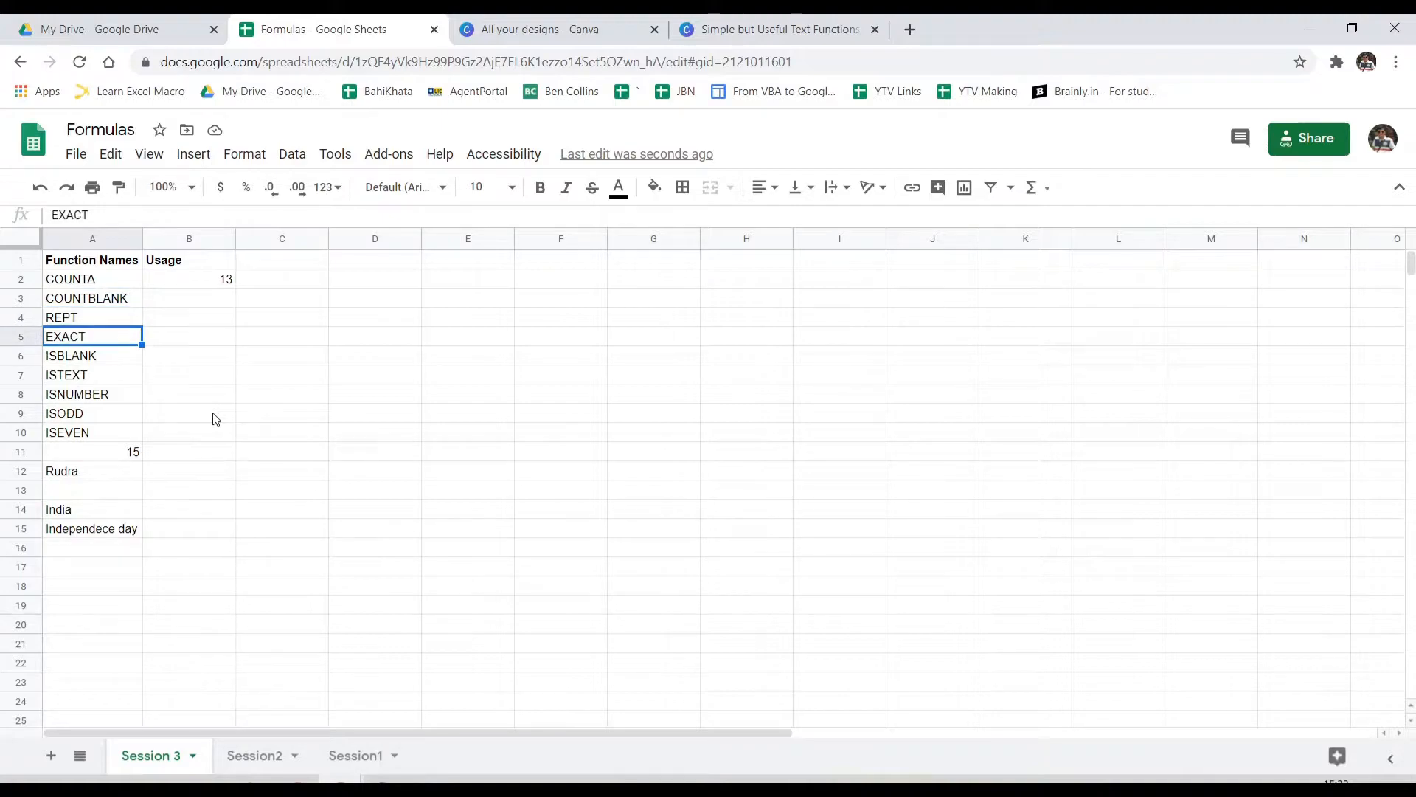
key(Down)
key(Down)
key(Down)
key(Down)
key(Down)
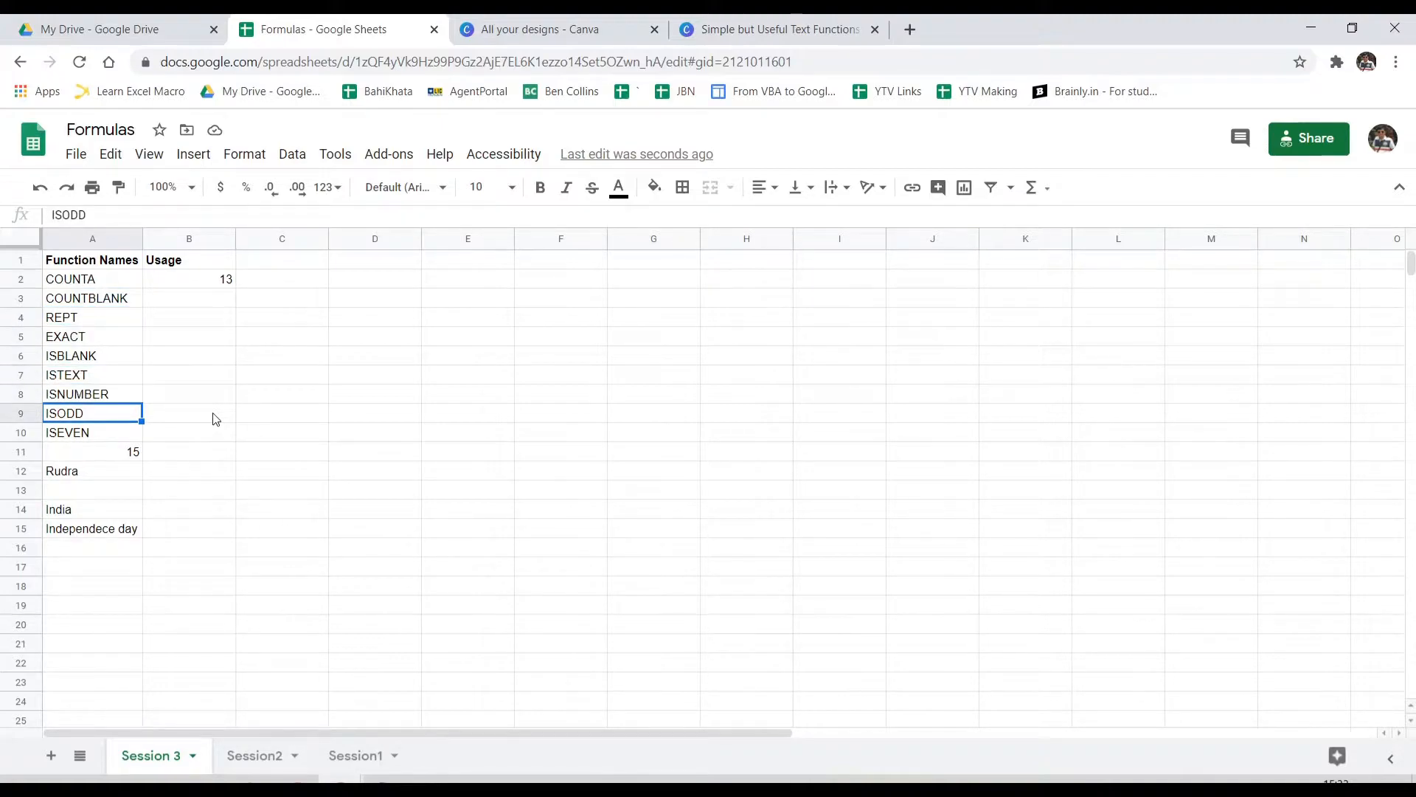
key(Down)
key(Down)
key(Down)
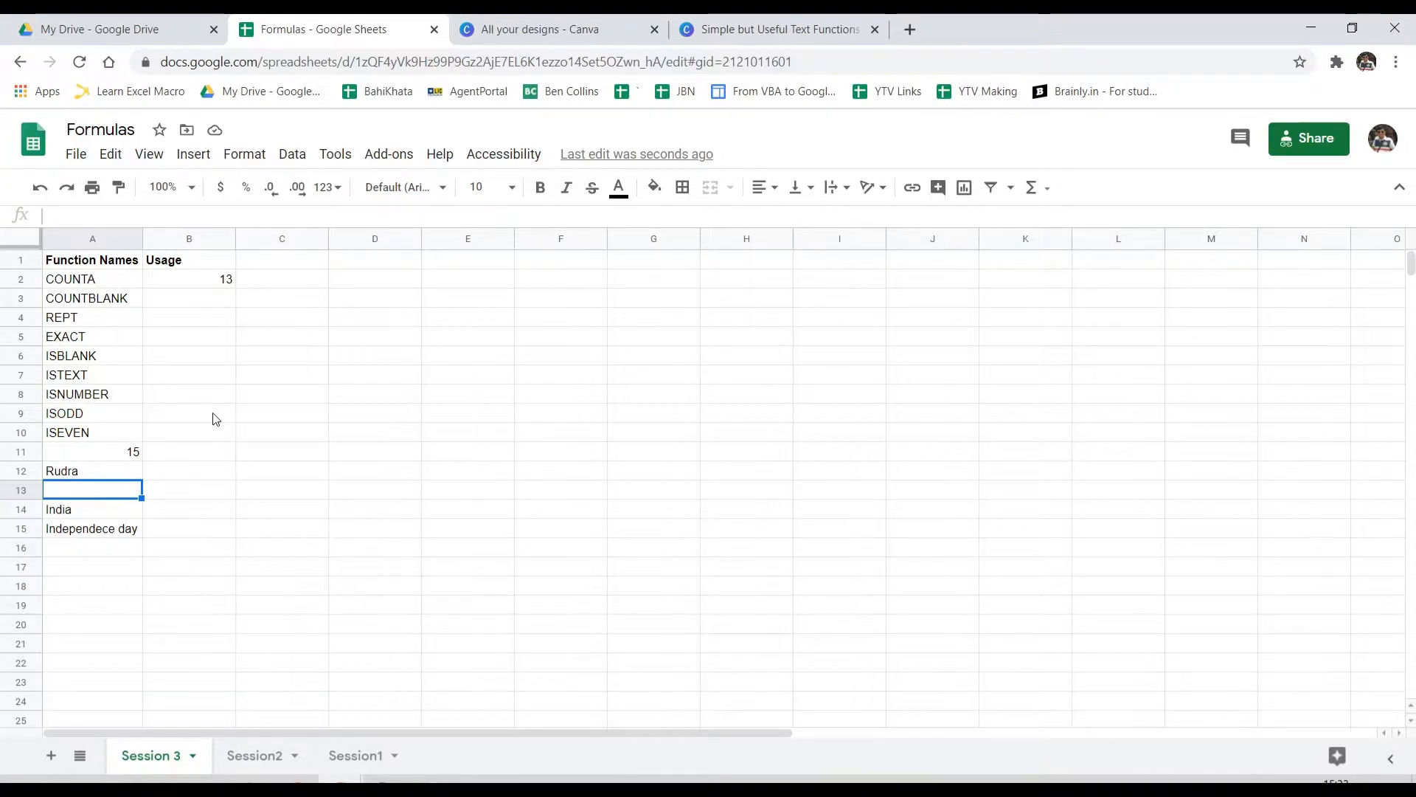
key(Down)
key(Down)
key(Up)
key(Up)
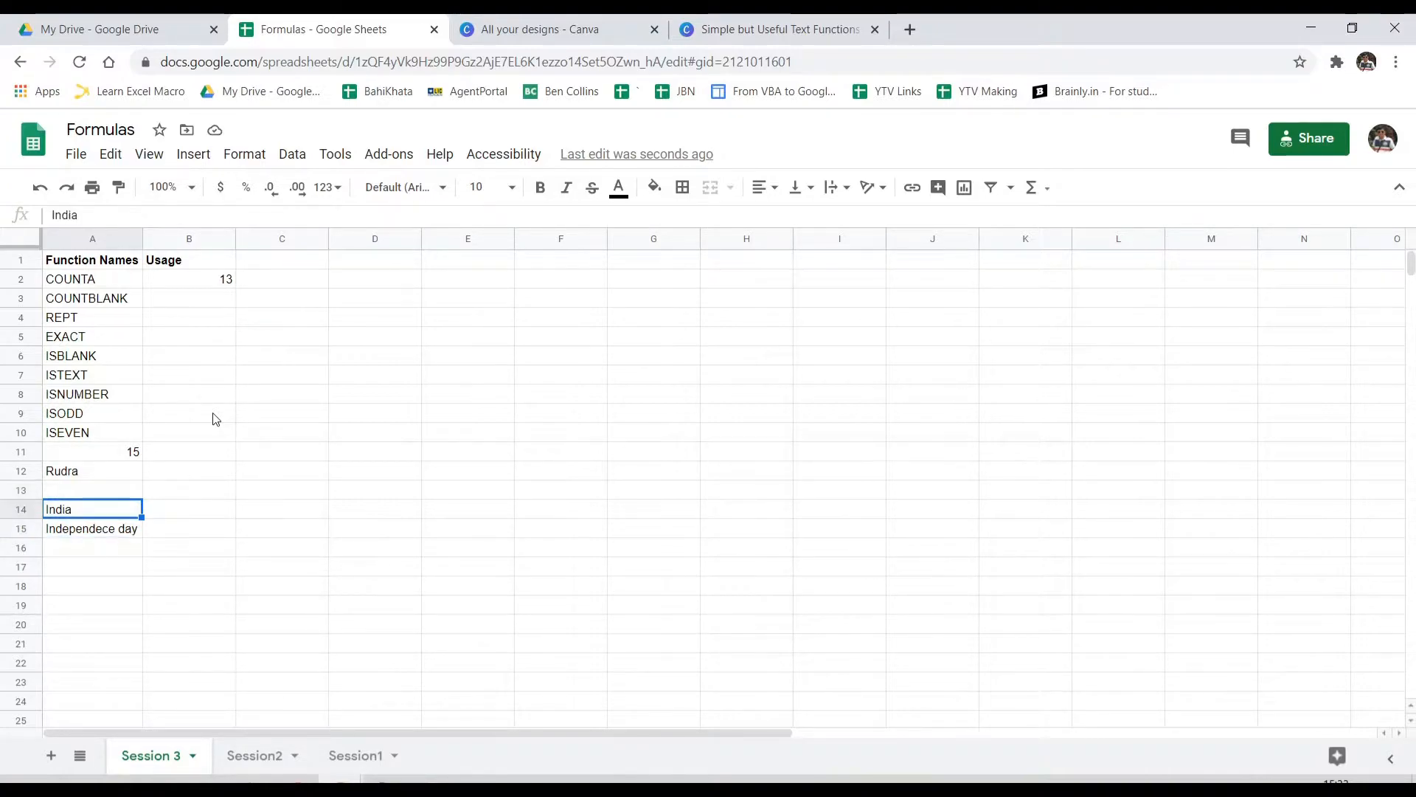
key(Up)
key(Up)
key(Up)
key(Up)
key(Up)
key(Up)
key(Up)
key(Up)
key(Up)
key(Up)
key(Up)
key(Up)
key(Down)
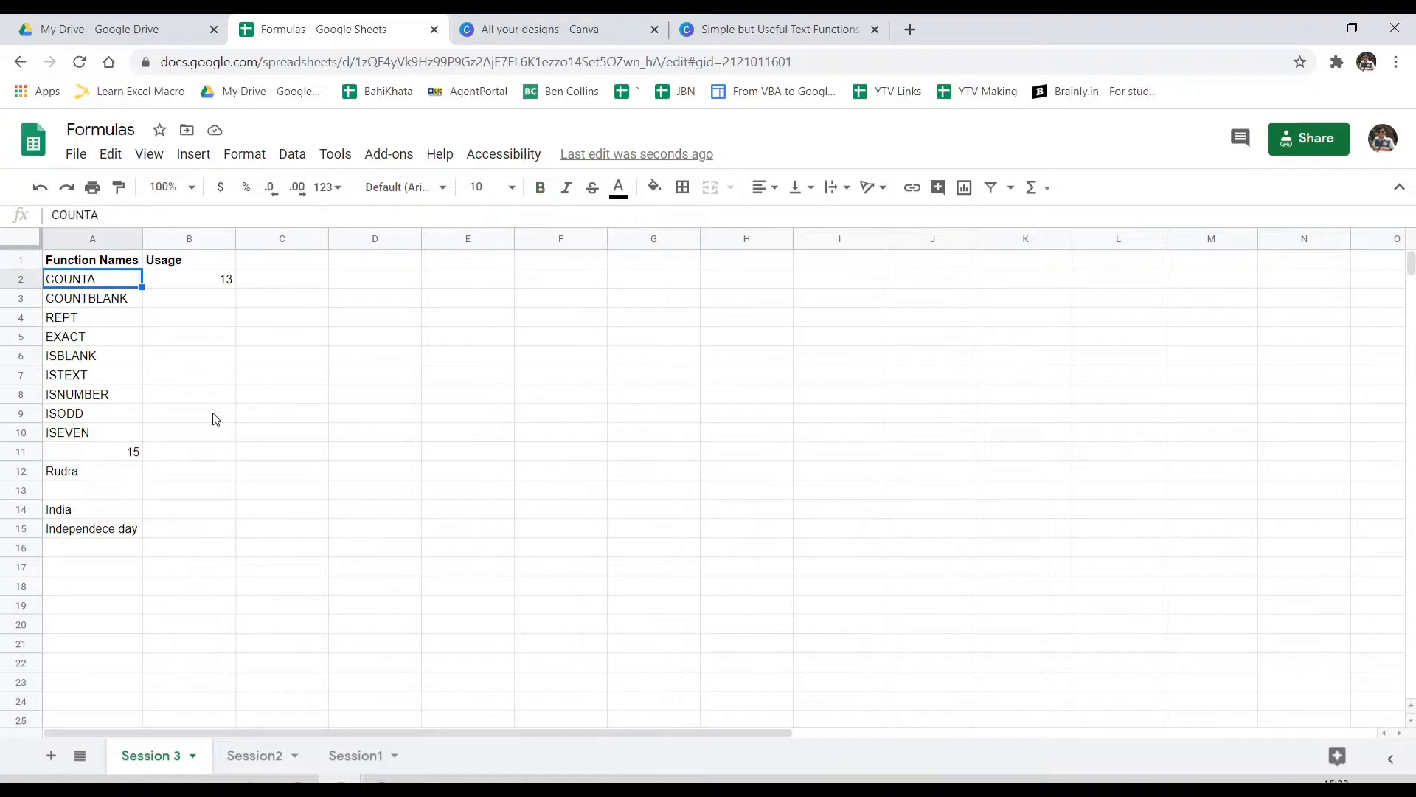
key(Right)
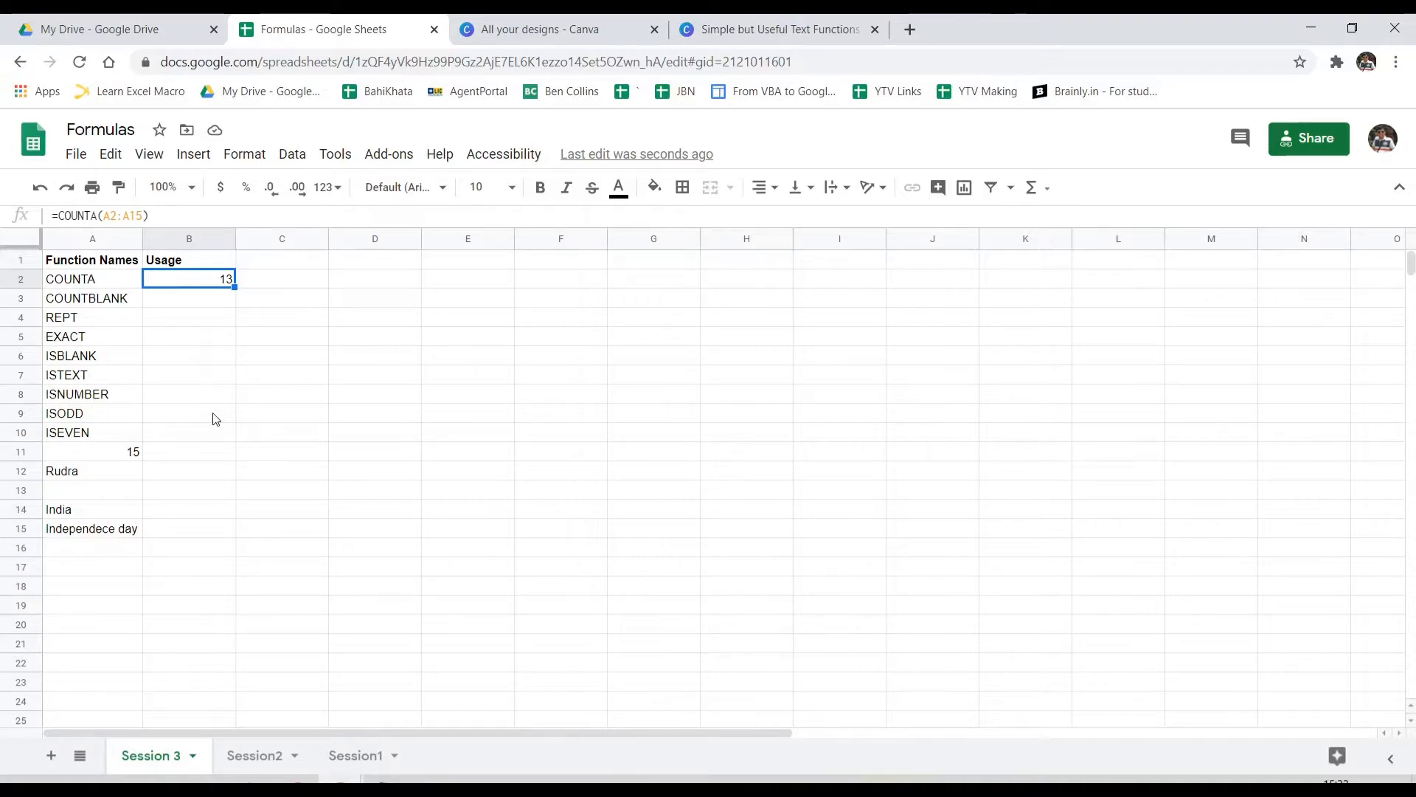
Enter =COUNTBLANK(A2:A15) in cell B3 to count the empty cells in the same range.
key(Down)
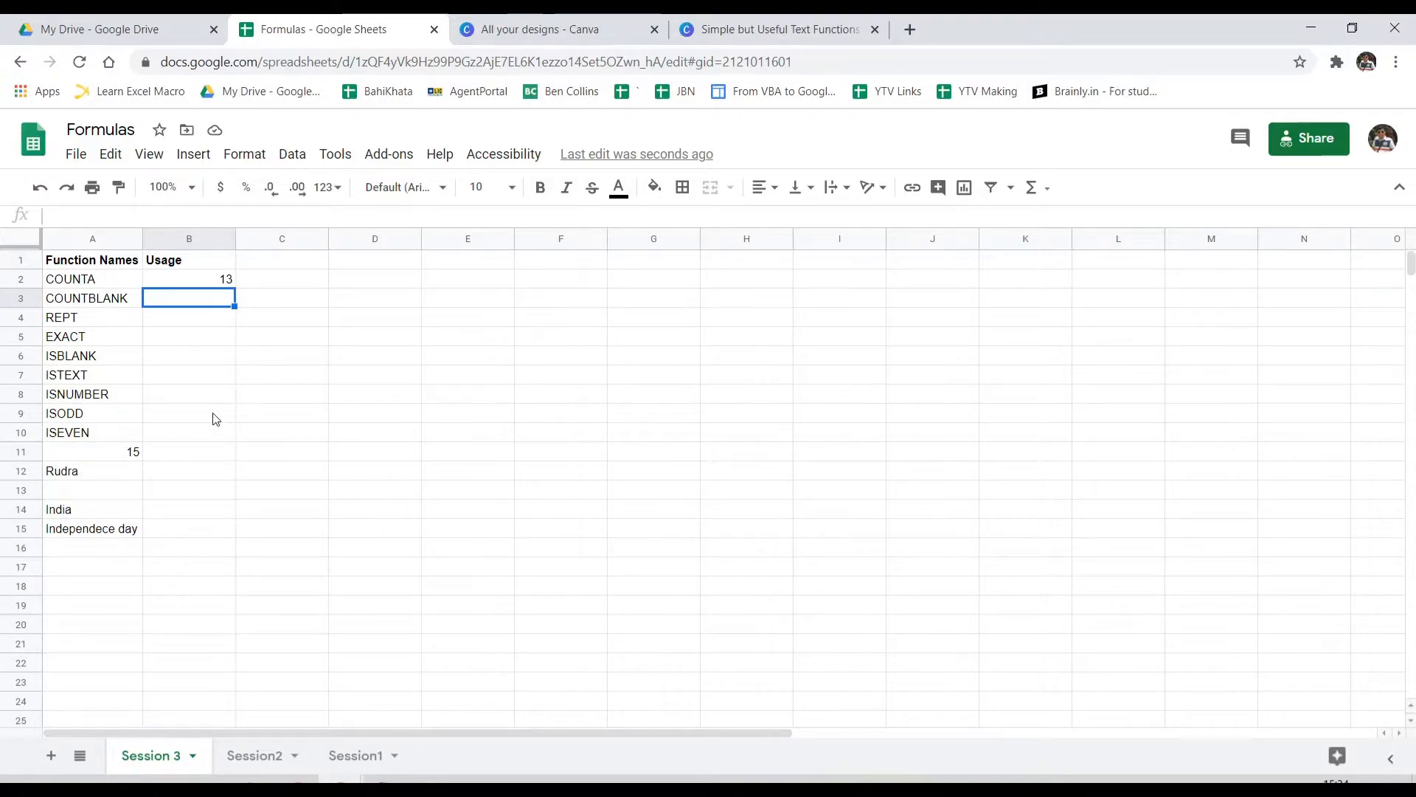
text(=countb)
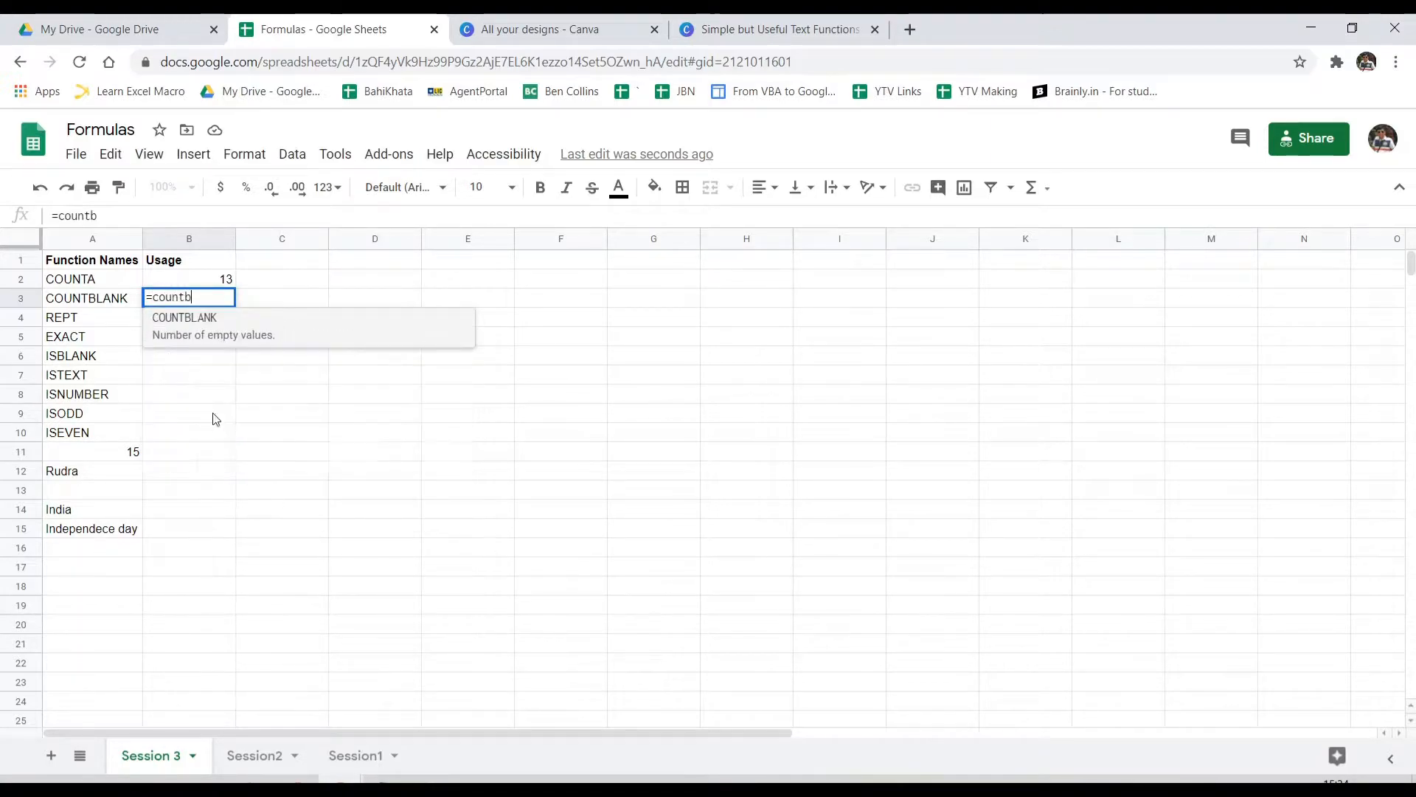
key(Tab)
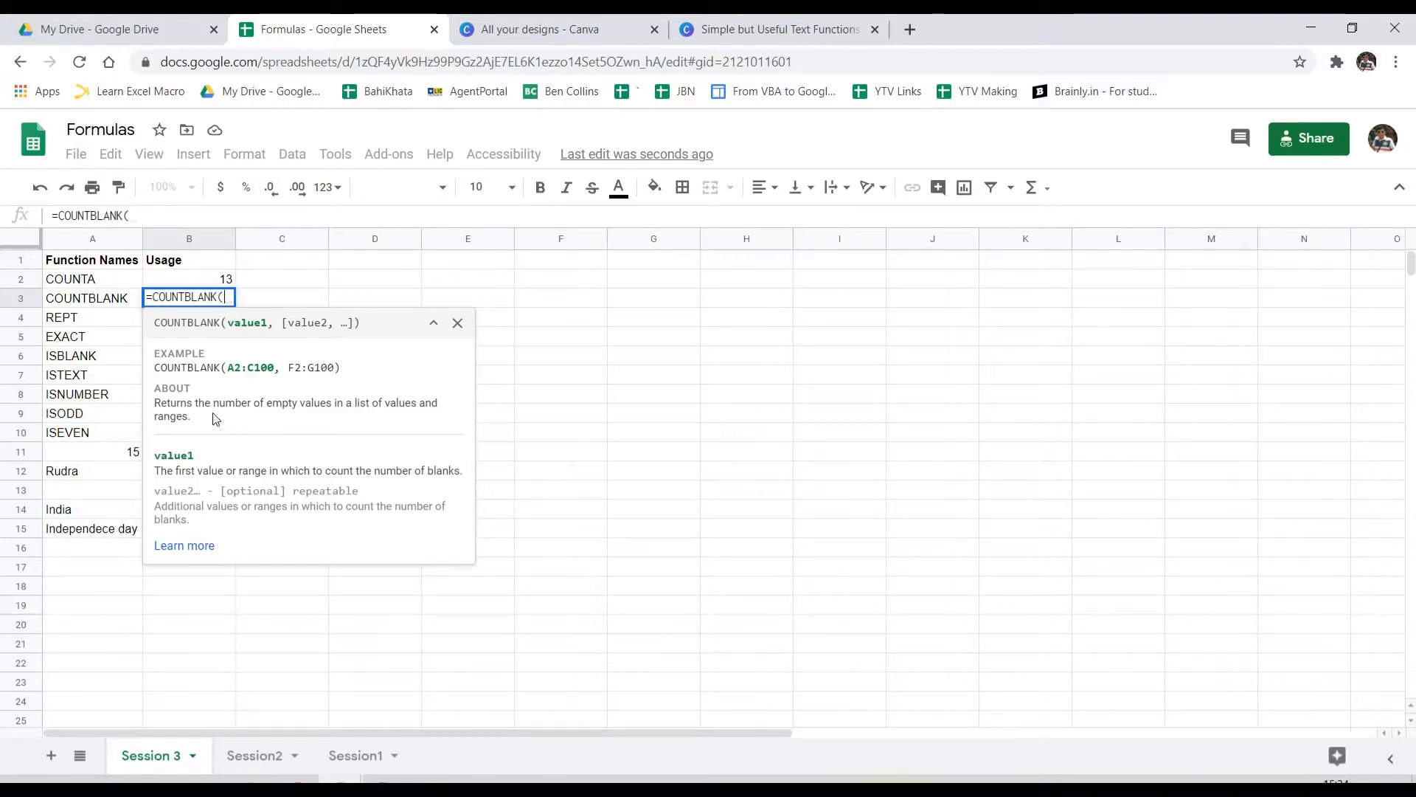
key(Left)
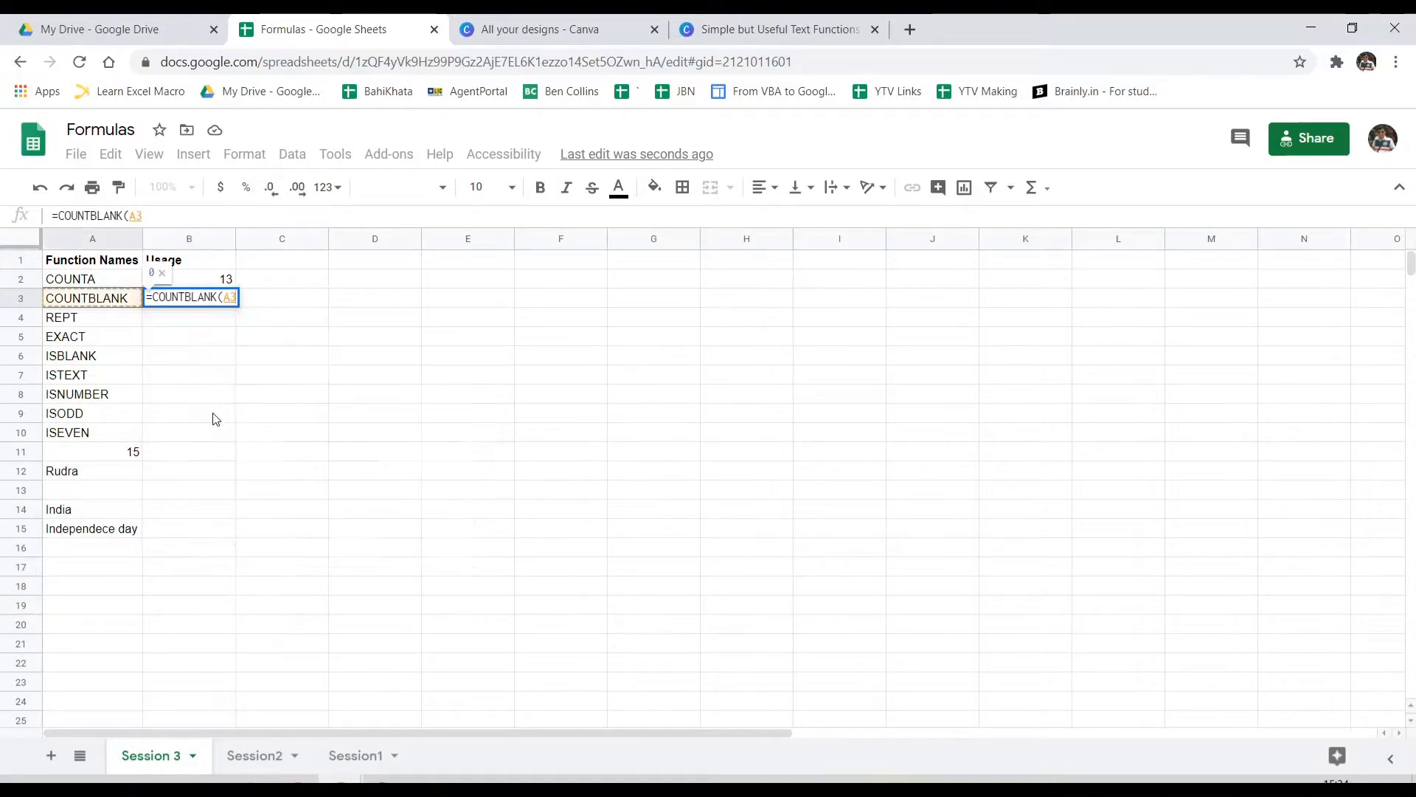
key(Up)
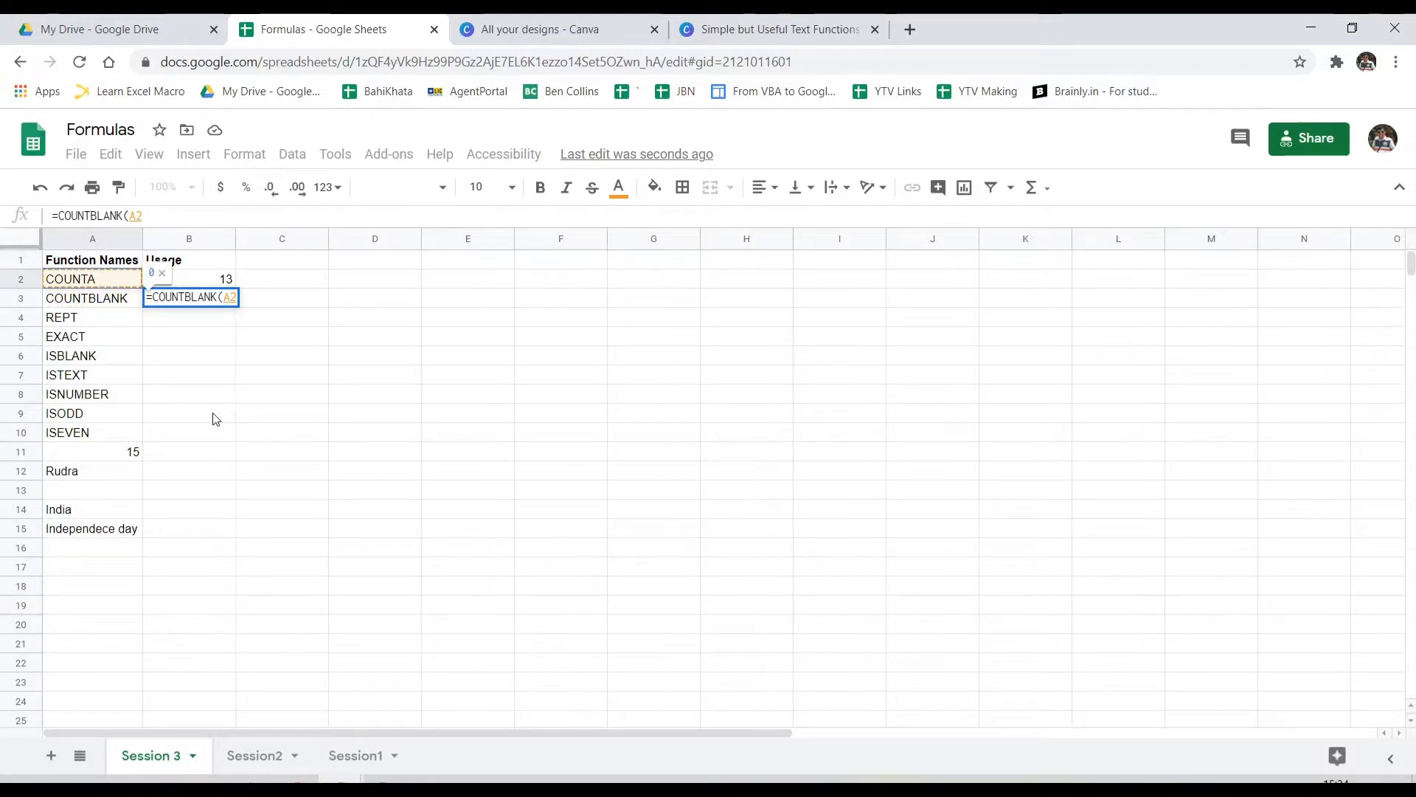
key(shift+Down)
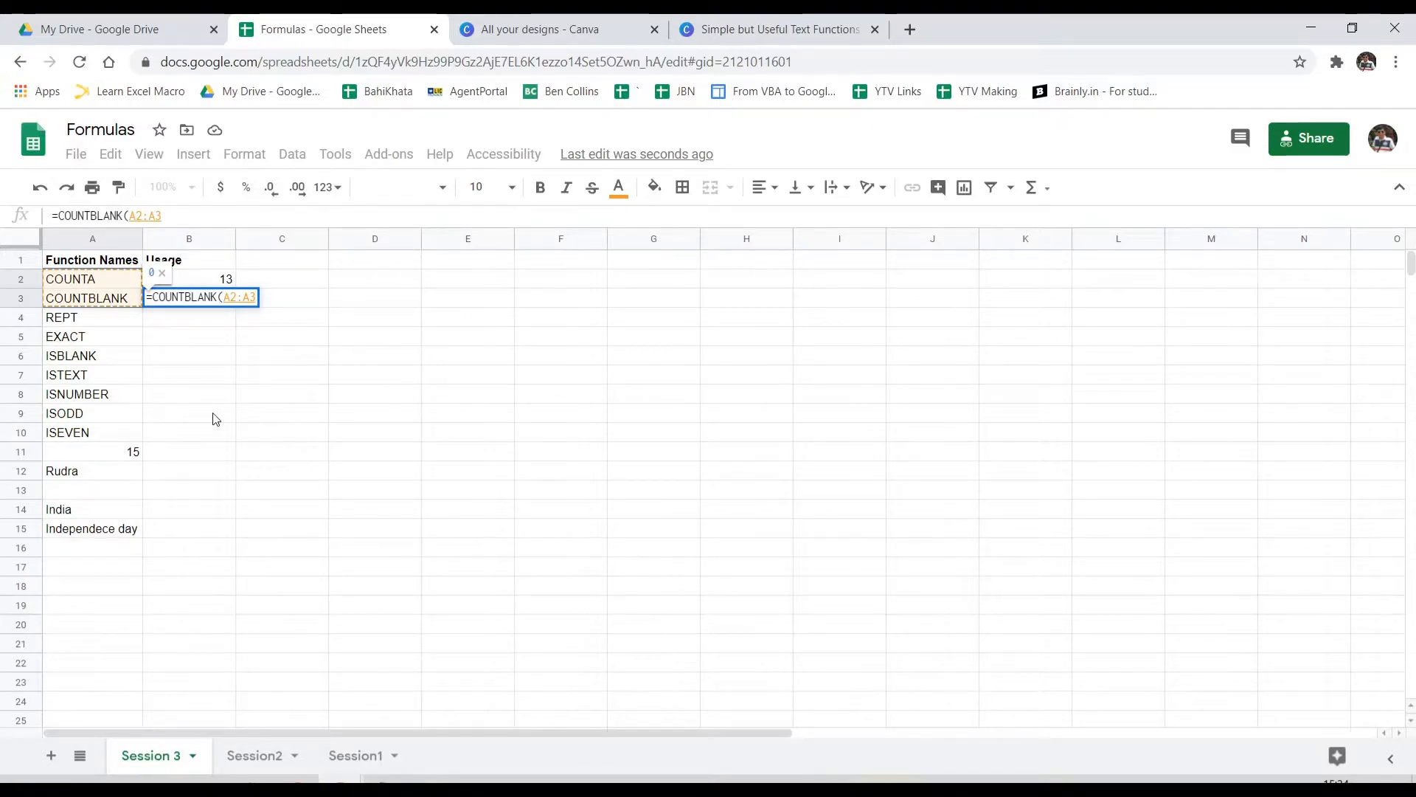
key(shift+Down)
key(shift+Down)
key(shift+Down)
key(shift+Down)
key(shift+Down)
key(shift+Down)
key(shift+Down)
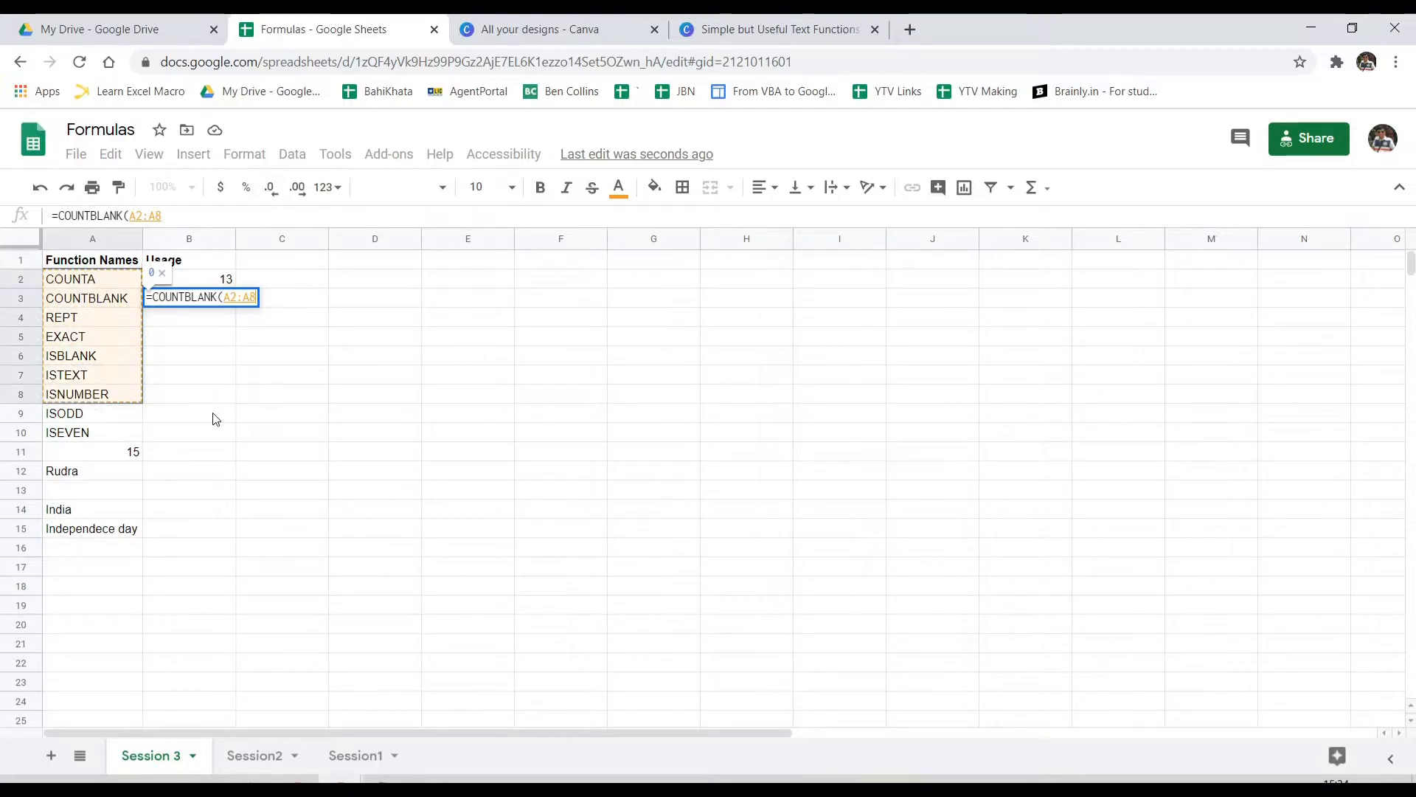
key(shift+Down)
key(shift+Down)
key(shift+Down)
key(shift+Down)
key(shift+Down)
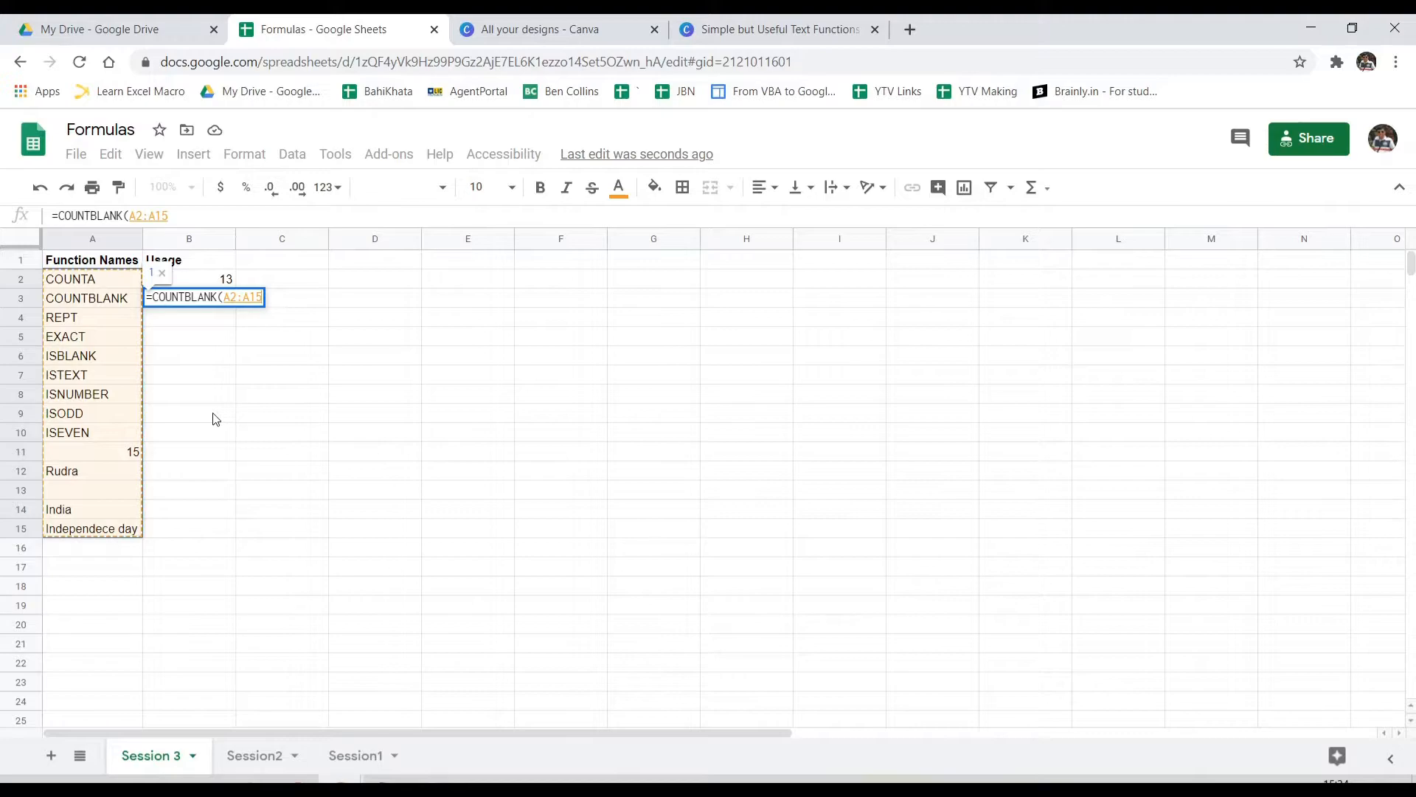
text())
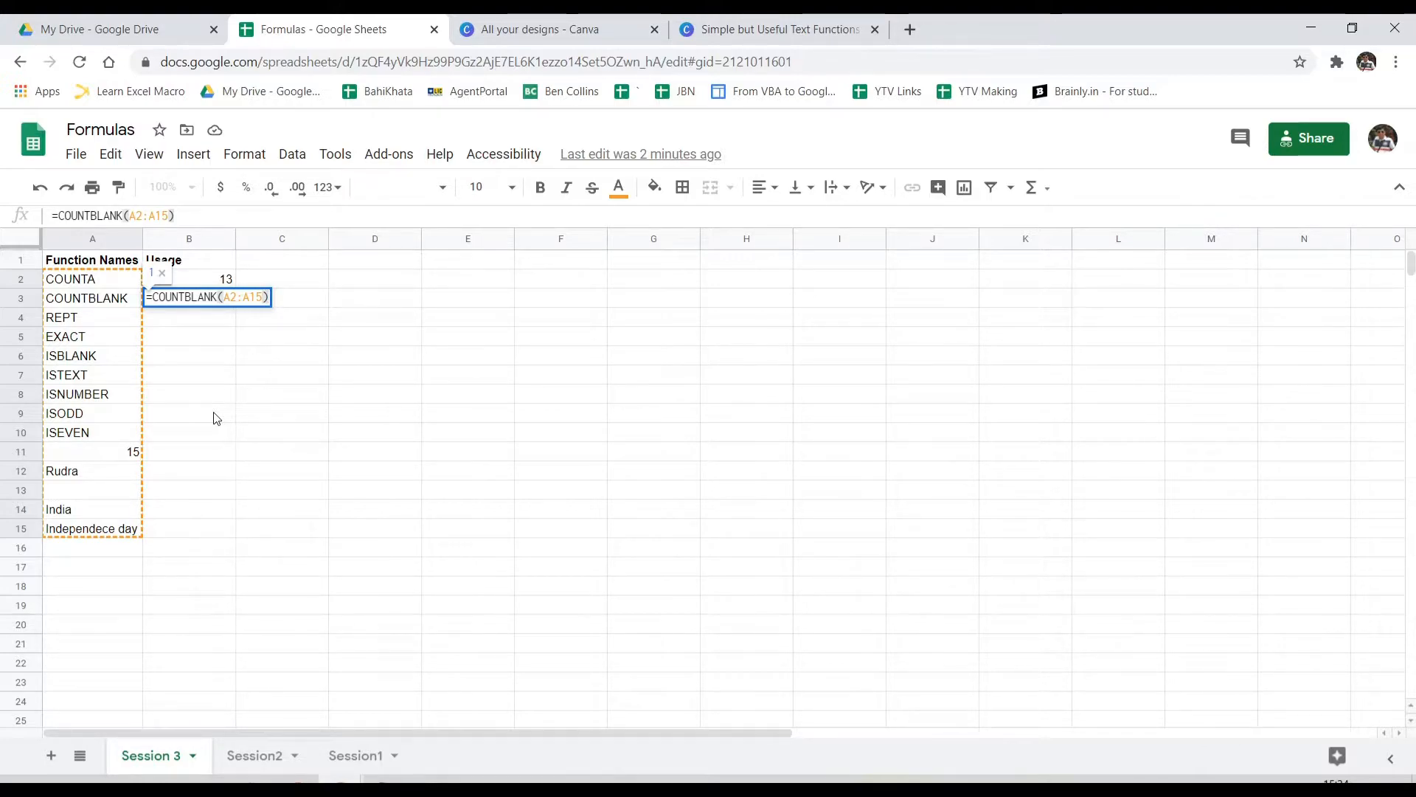
key(ctrl+Return)
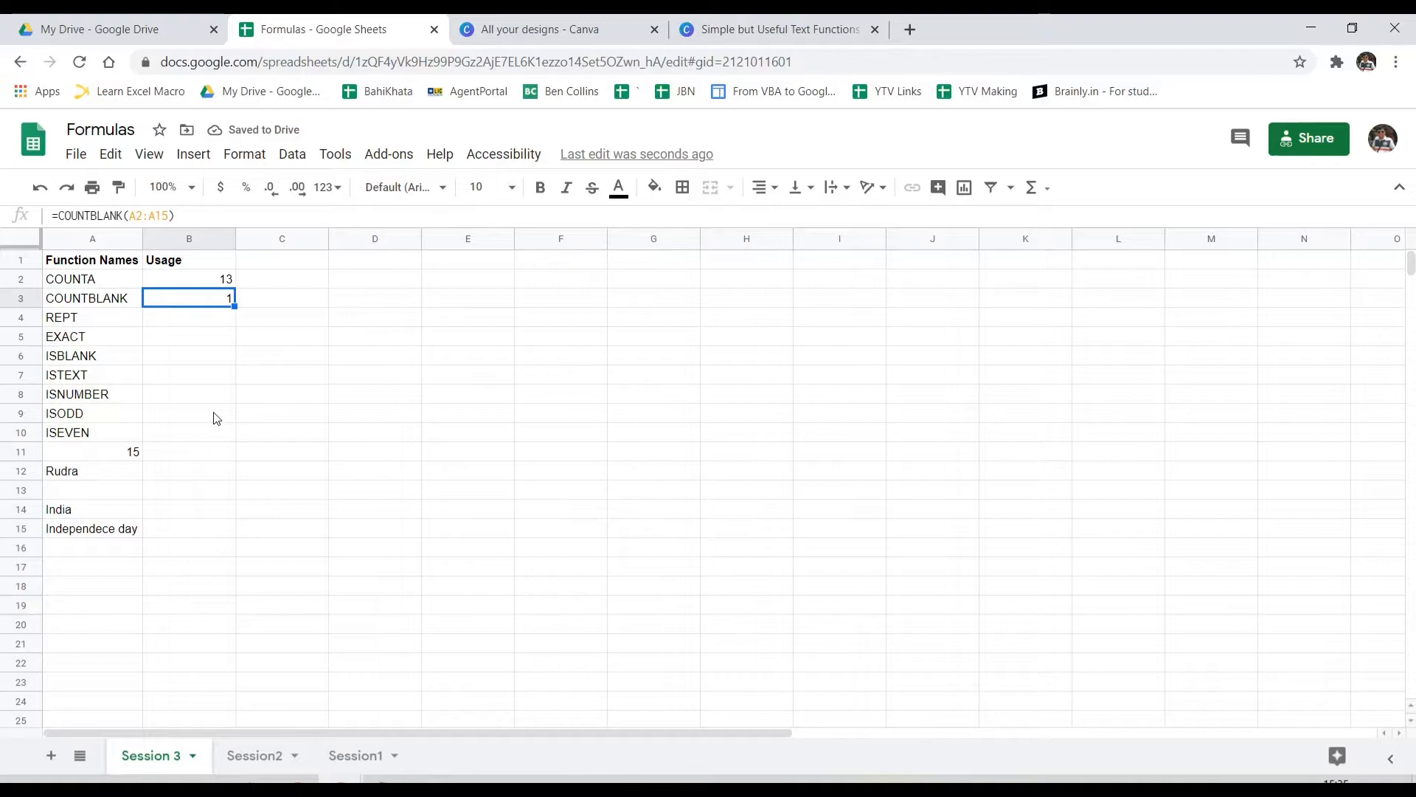
Examine the empty cell A13 and compare it with the COUNTBLANK formula and result in B3.
click(94, 490)
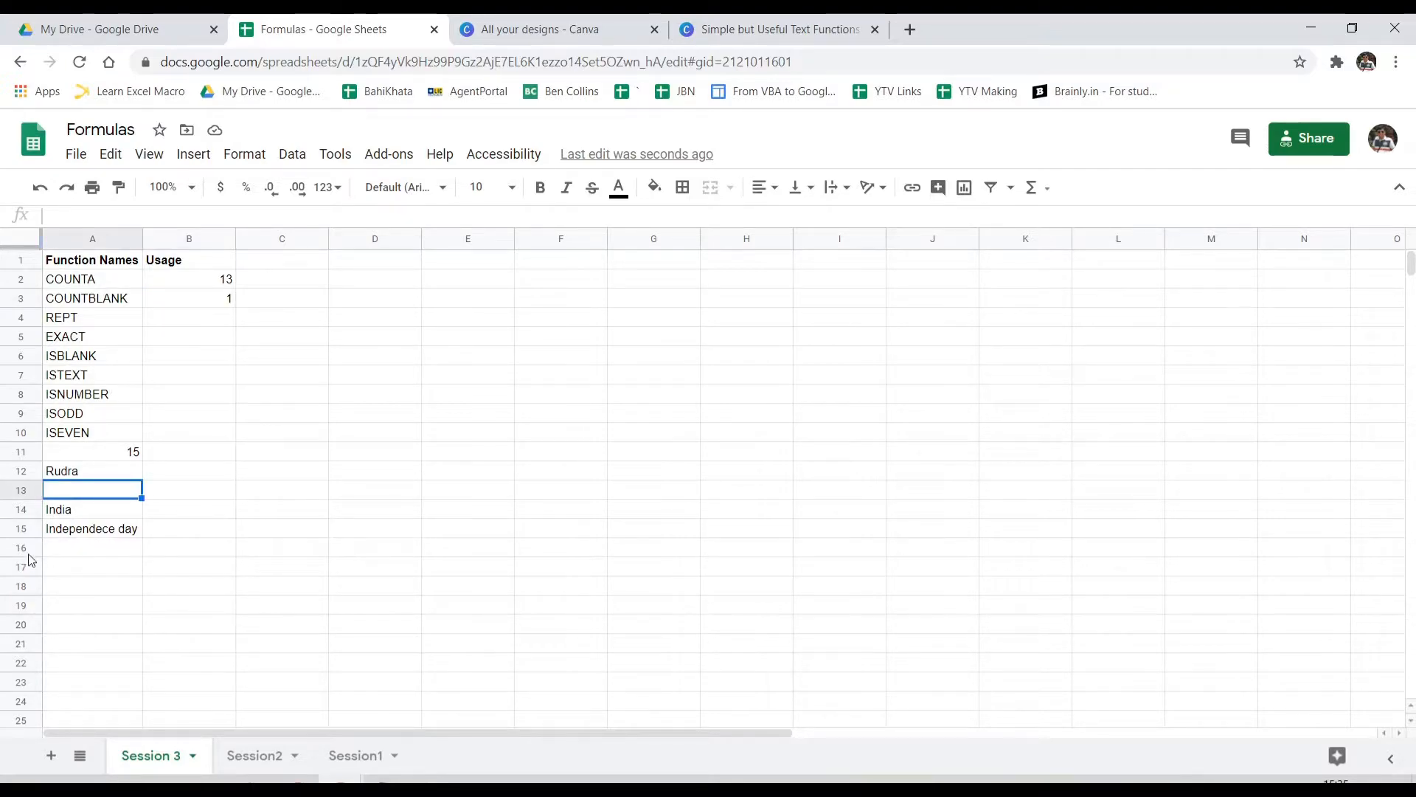
click(214, 300)
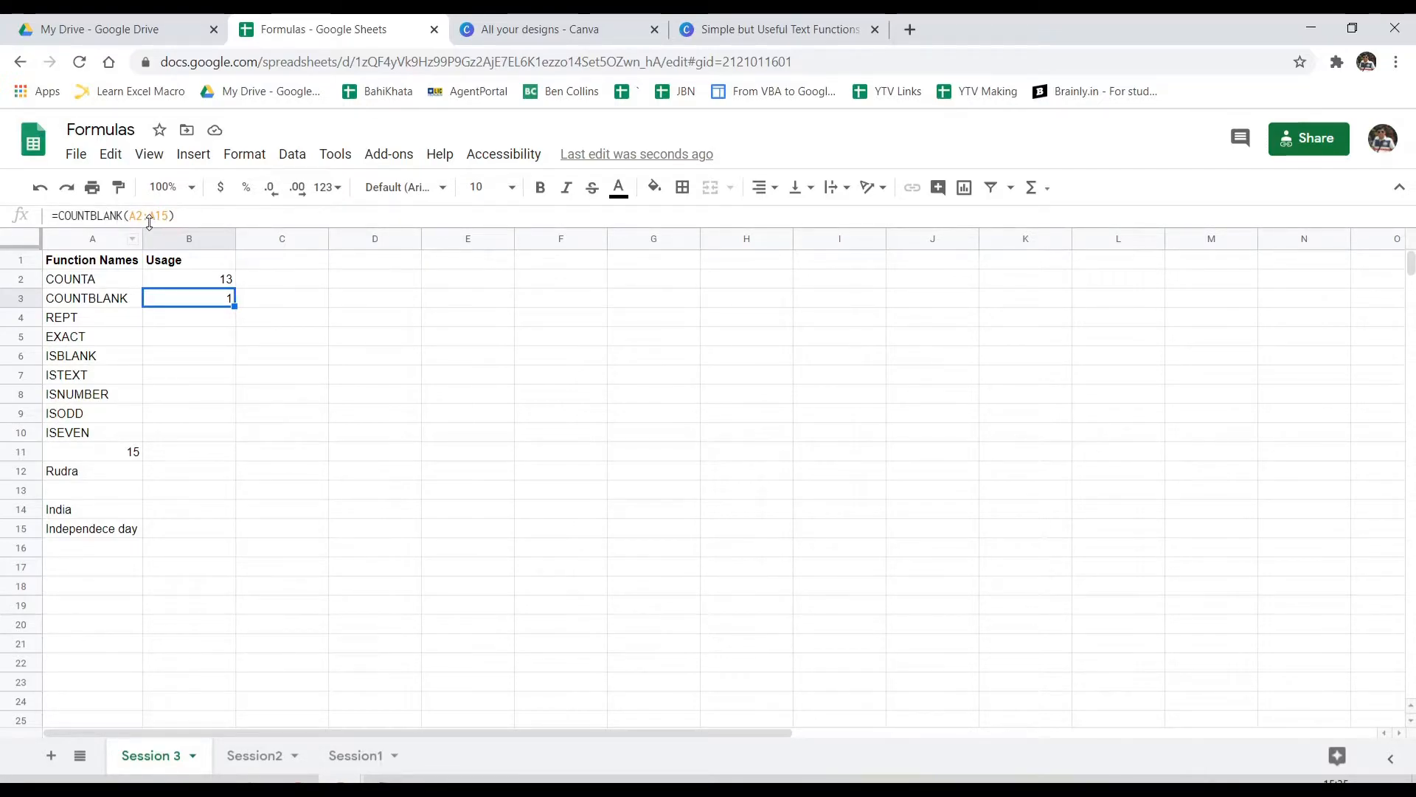
click(79, 493)
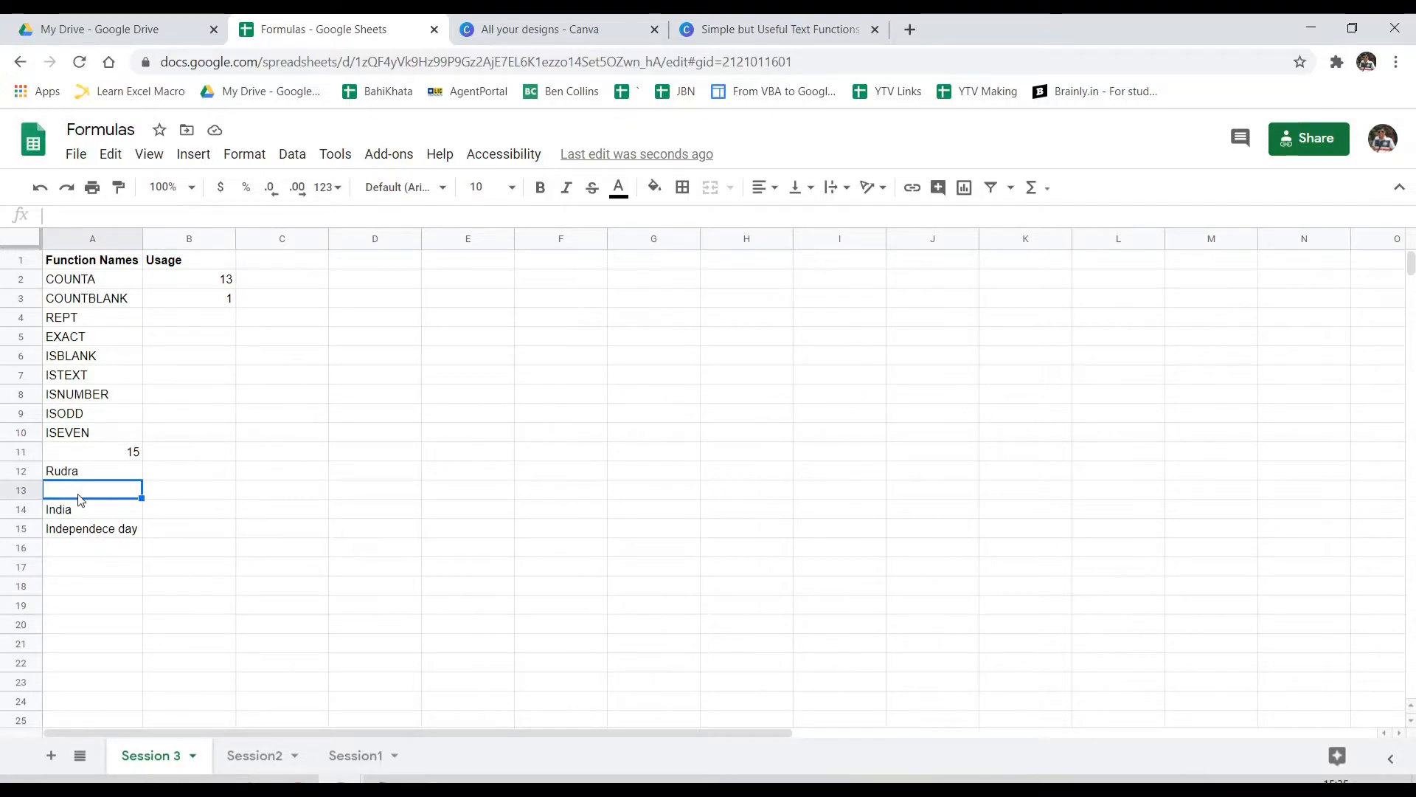
Clear cells A11 and A12 to test how the COUNTA and COUNTBLANK formulas respond to additional empty cells.
click(222, 302)
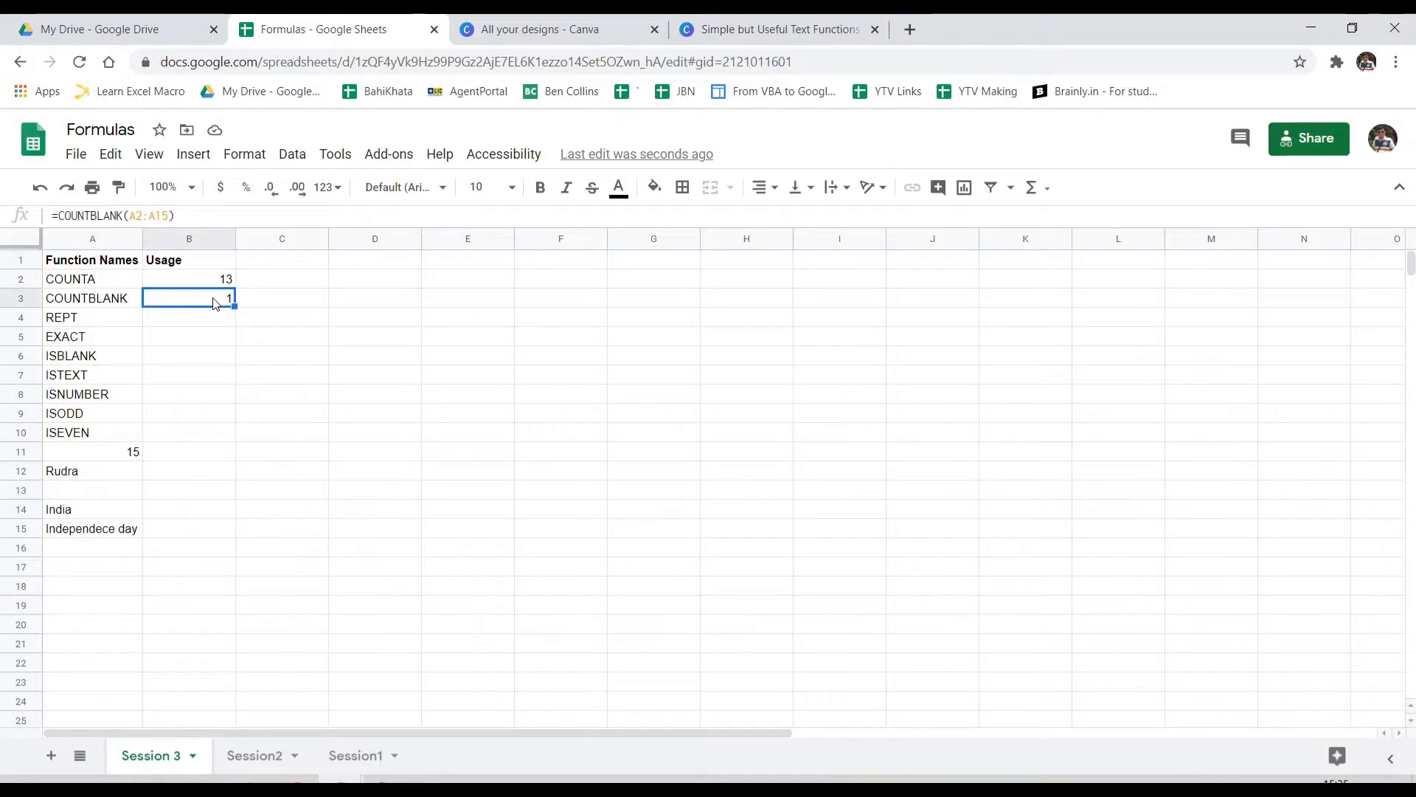
click(126, 451)
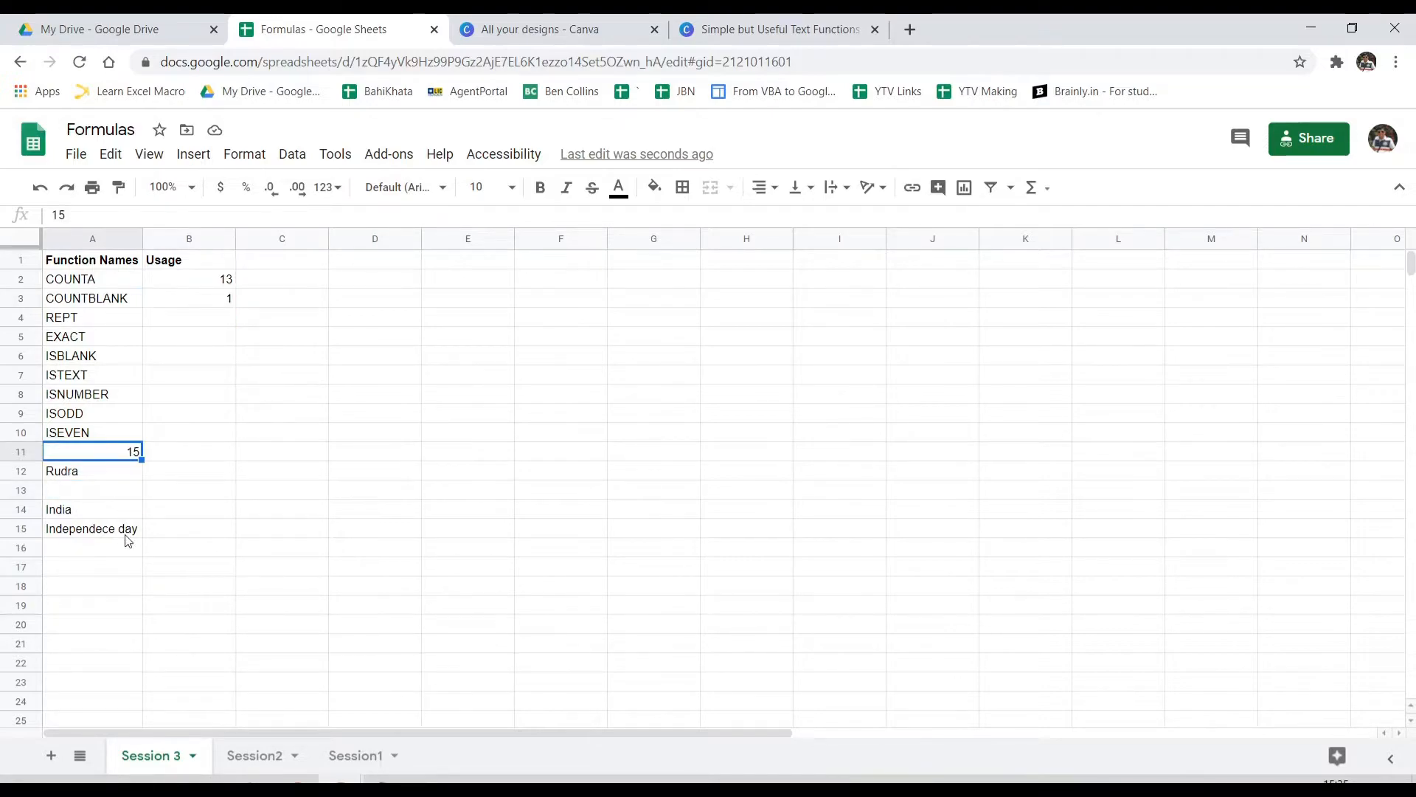
key(Delete)
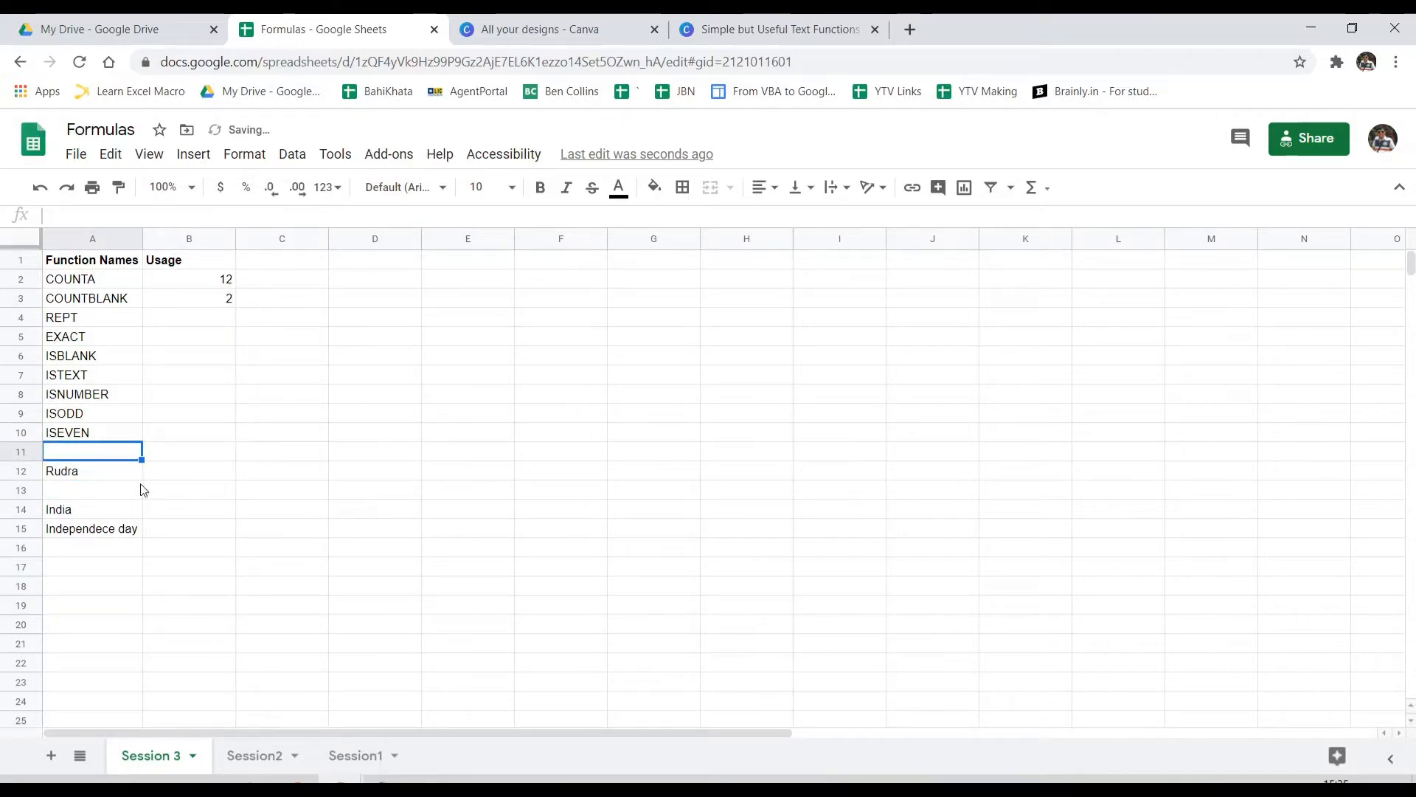
click(91, 477)
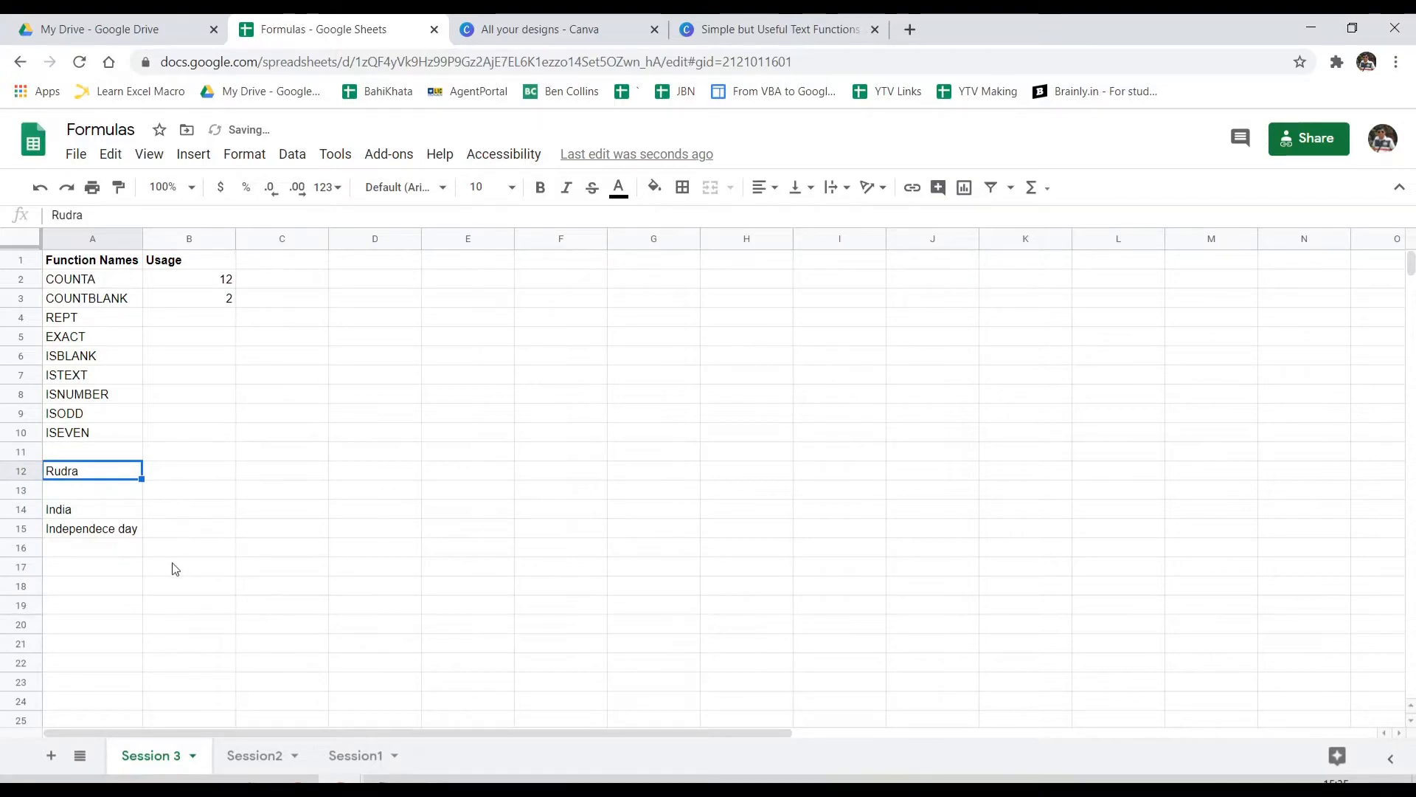
key(Delete)
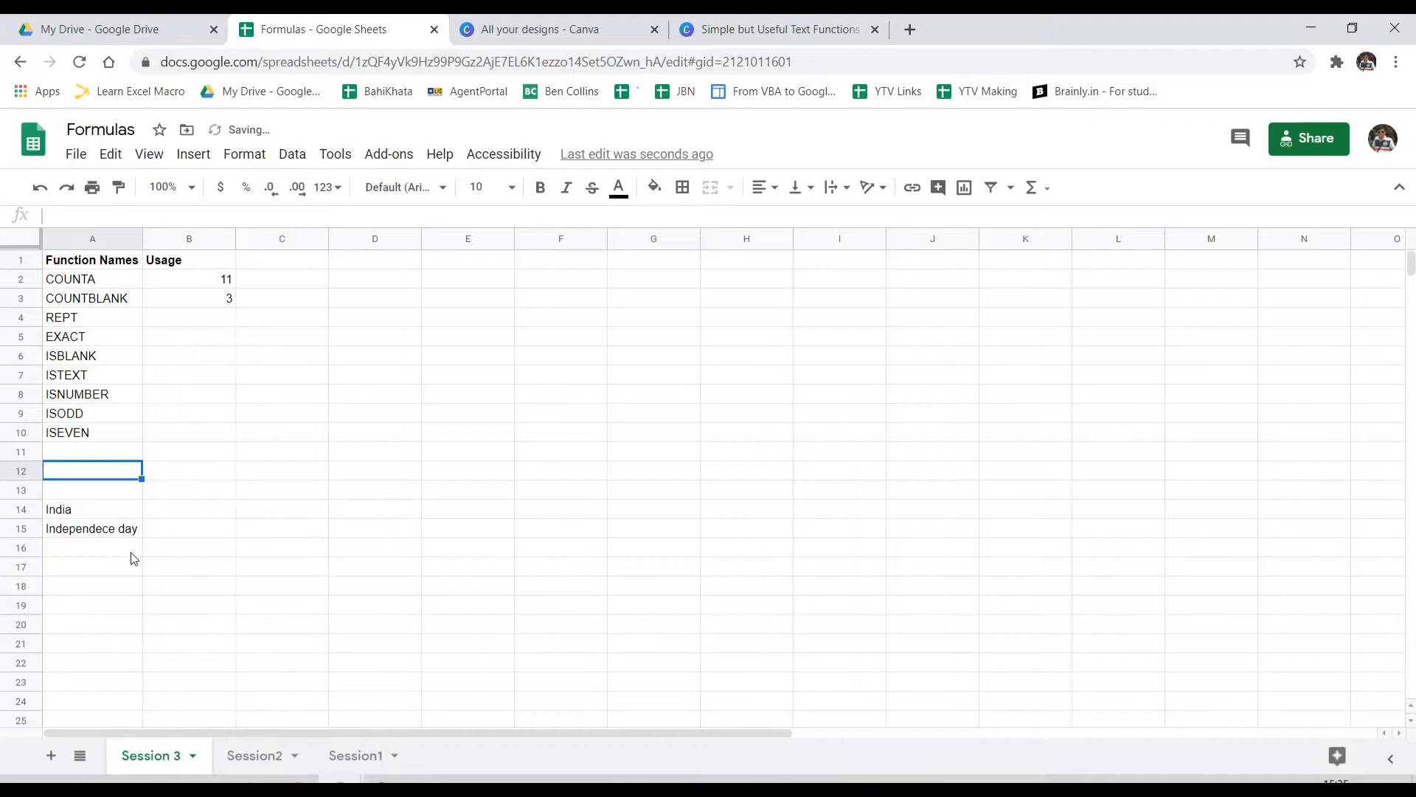
Undo the clearing of A11 and A12, keeping the COUNTBLANK formula in B3.
key(ctrl+z)
key(ctrl+z)
key(ctrl+z)
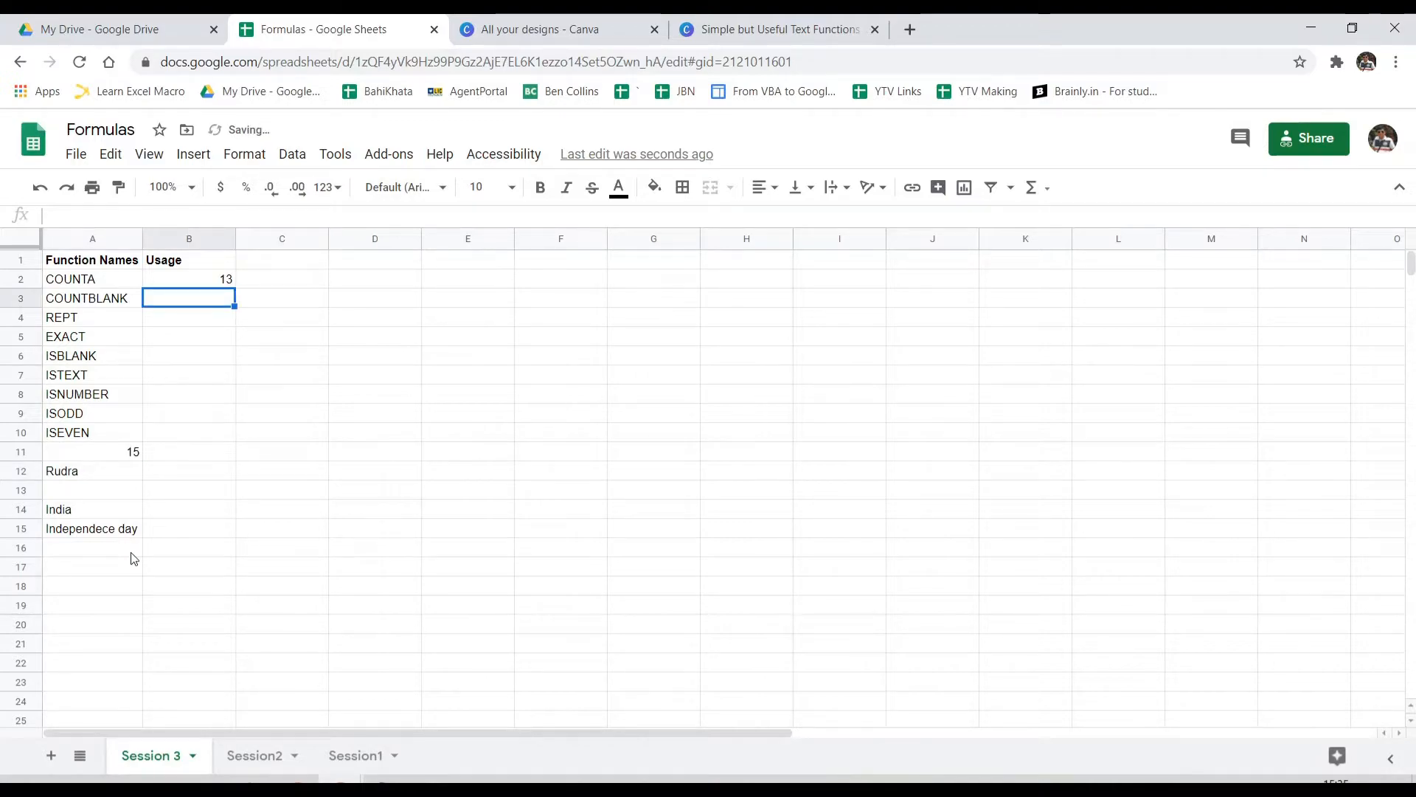
key(ctrl+y)
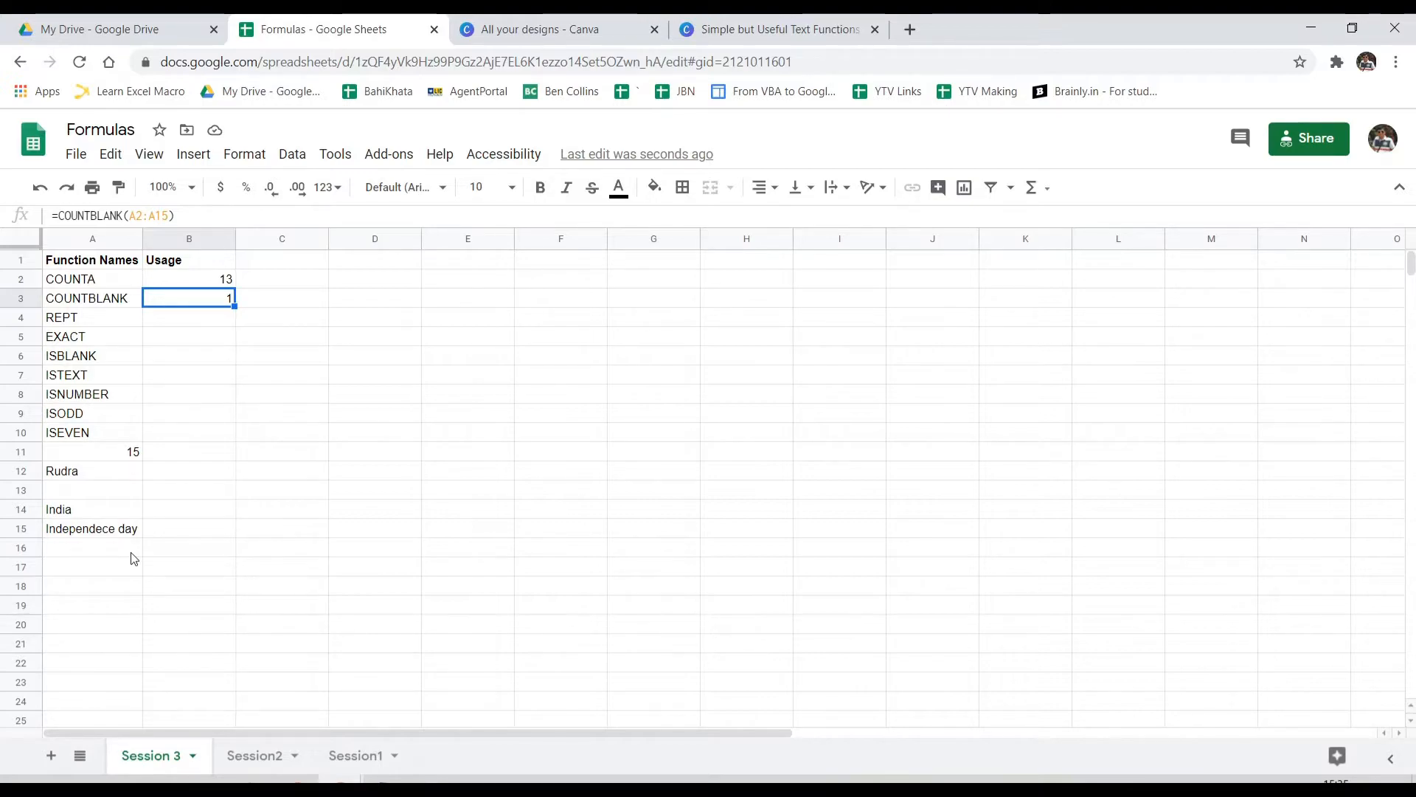
Enter =REPT("LetMeExcel",2) in cell B4 to repeat the text twice.
key(Down)
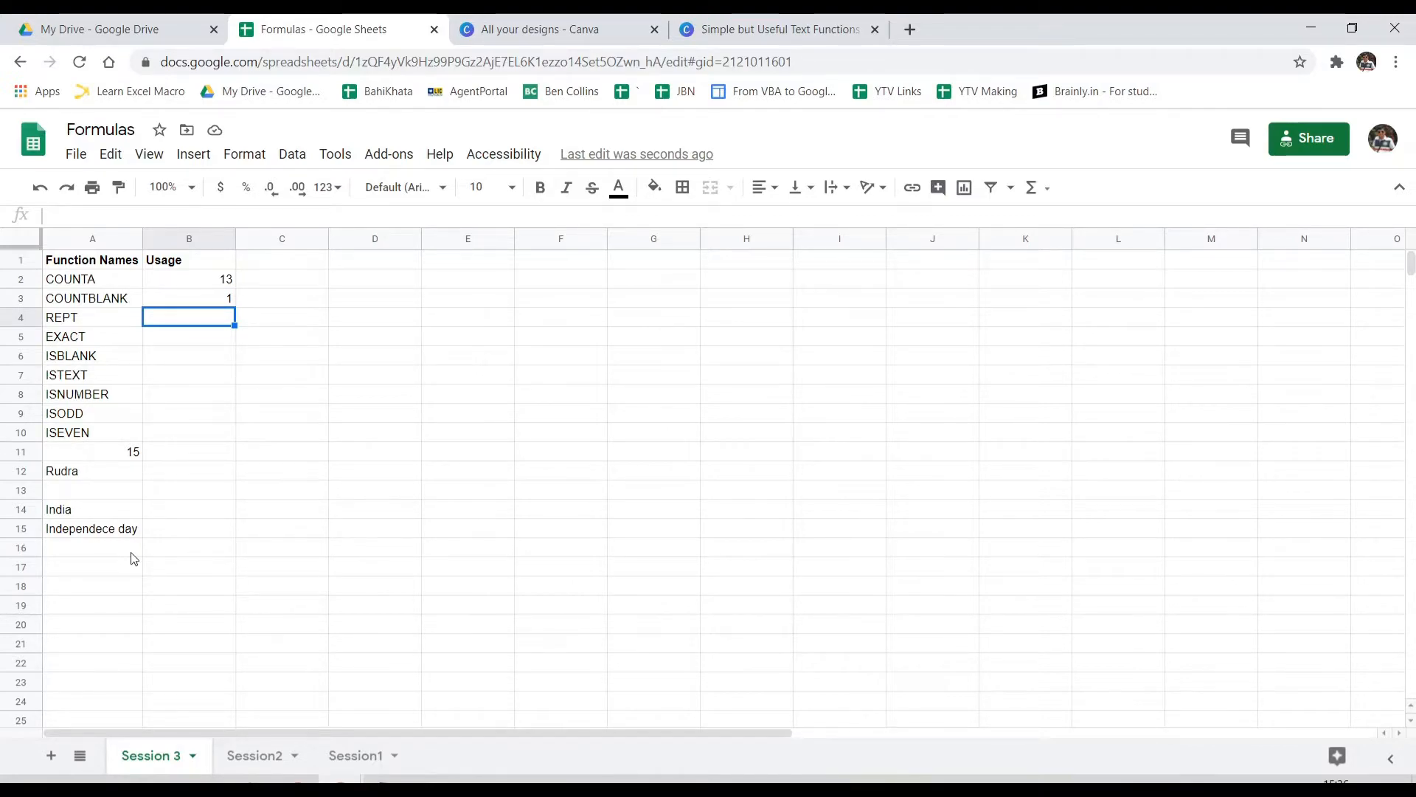
text(=rept)
key(Tab)
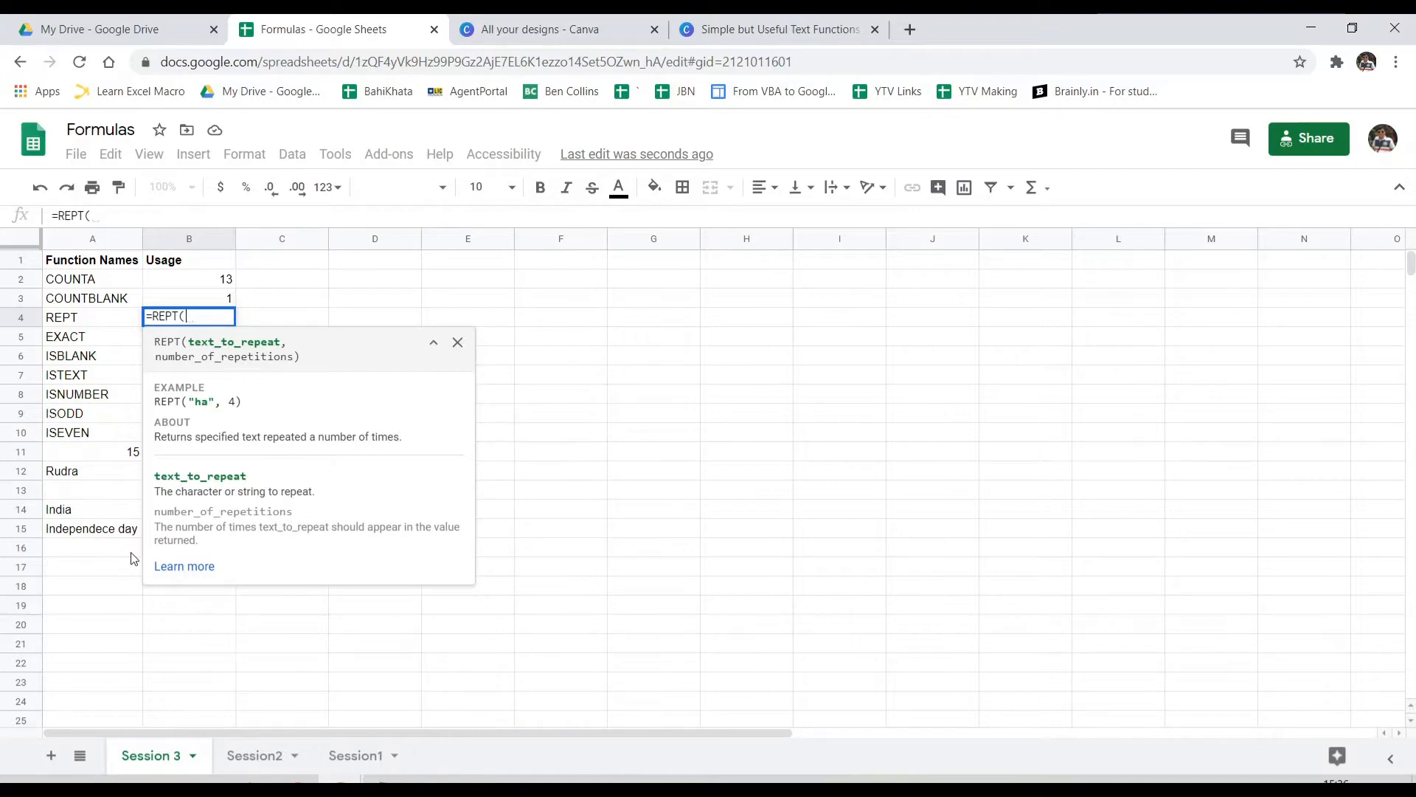
text("Let)
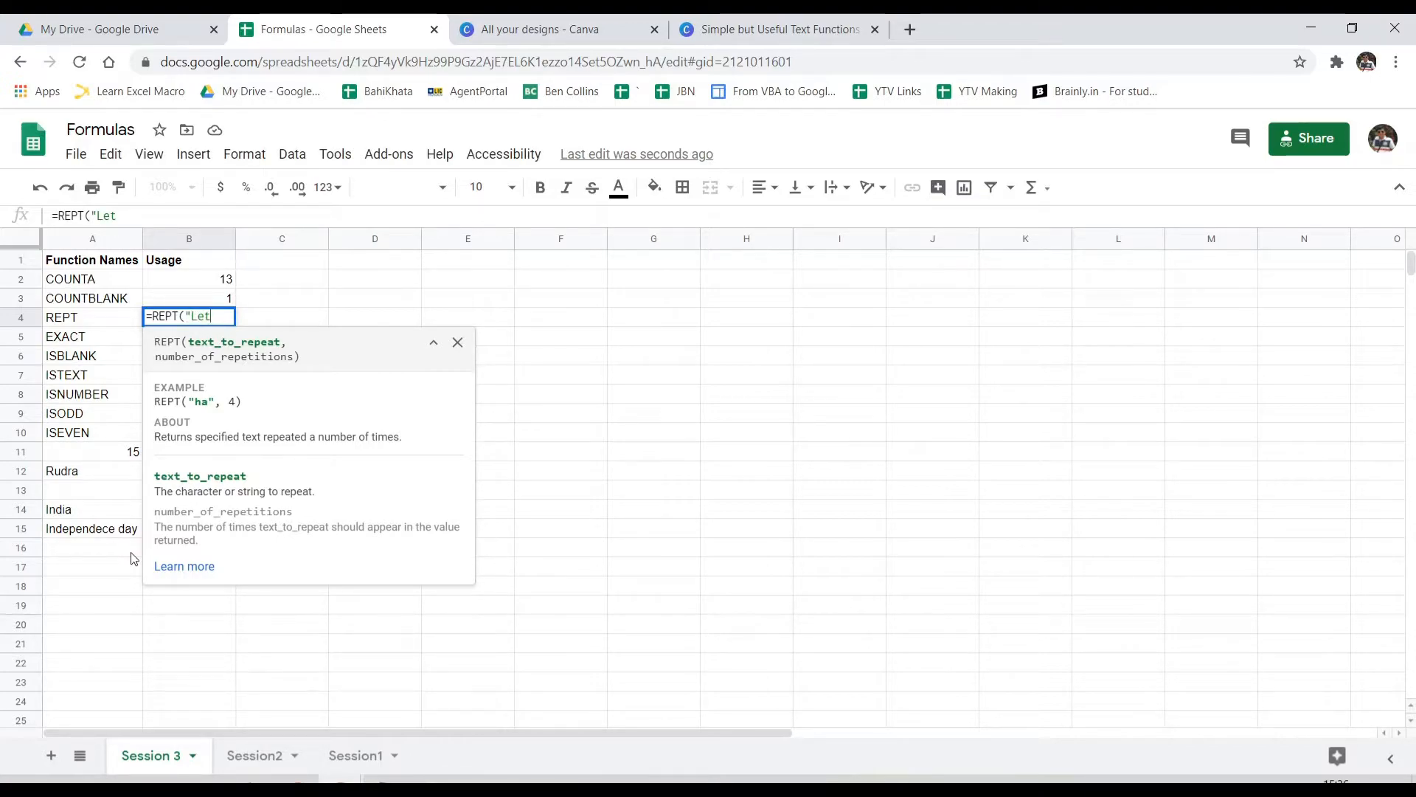
text(MeExcel)
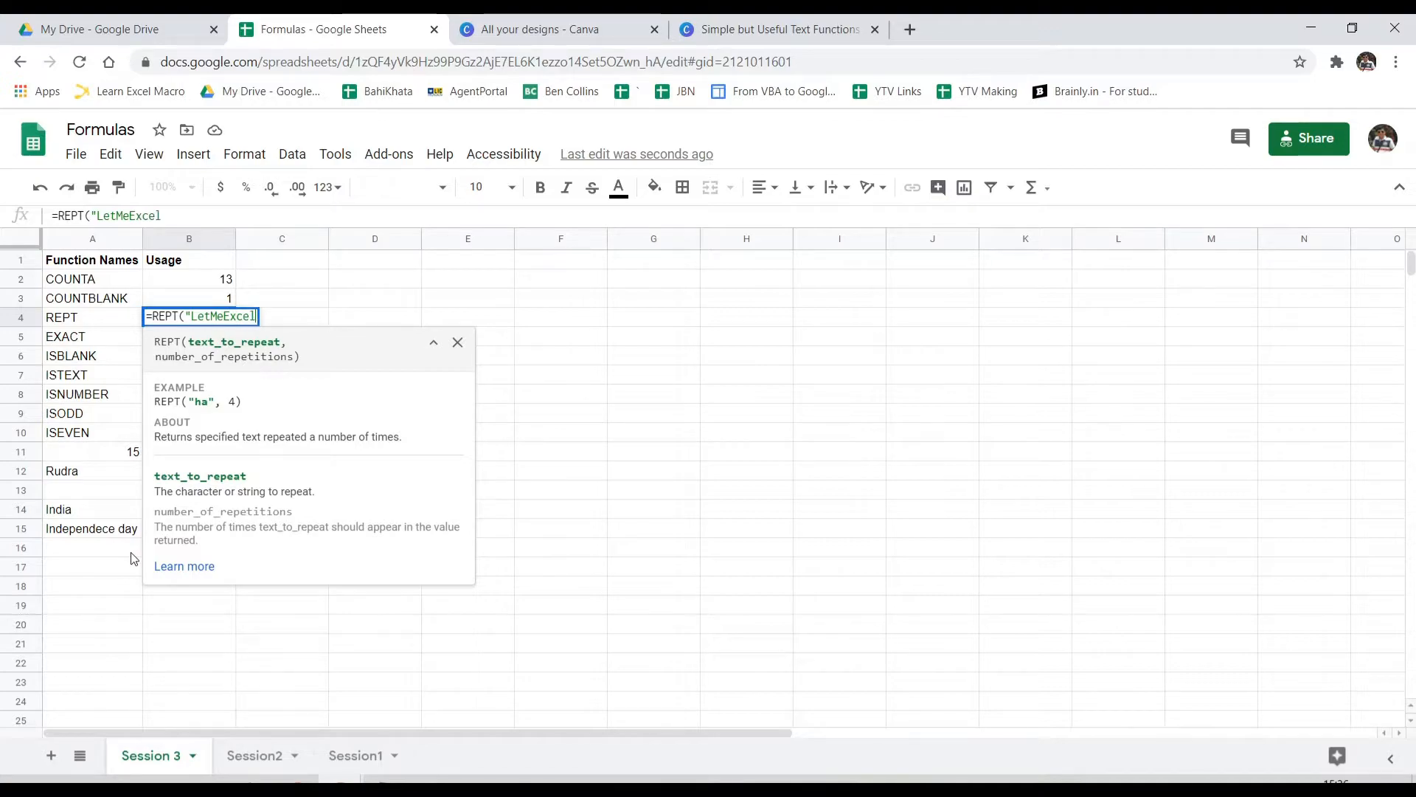
text(",)
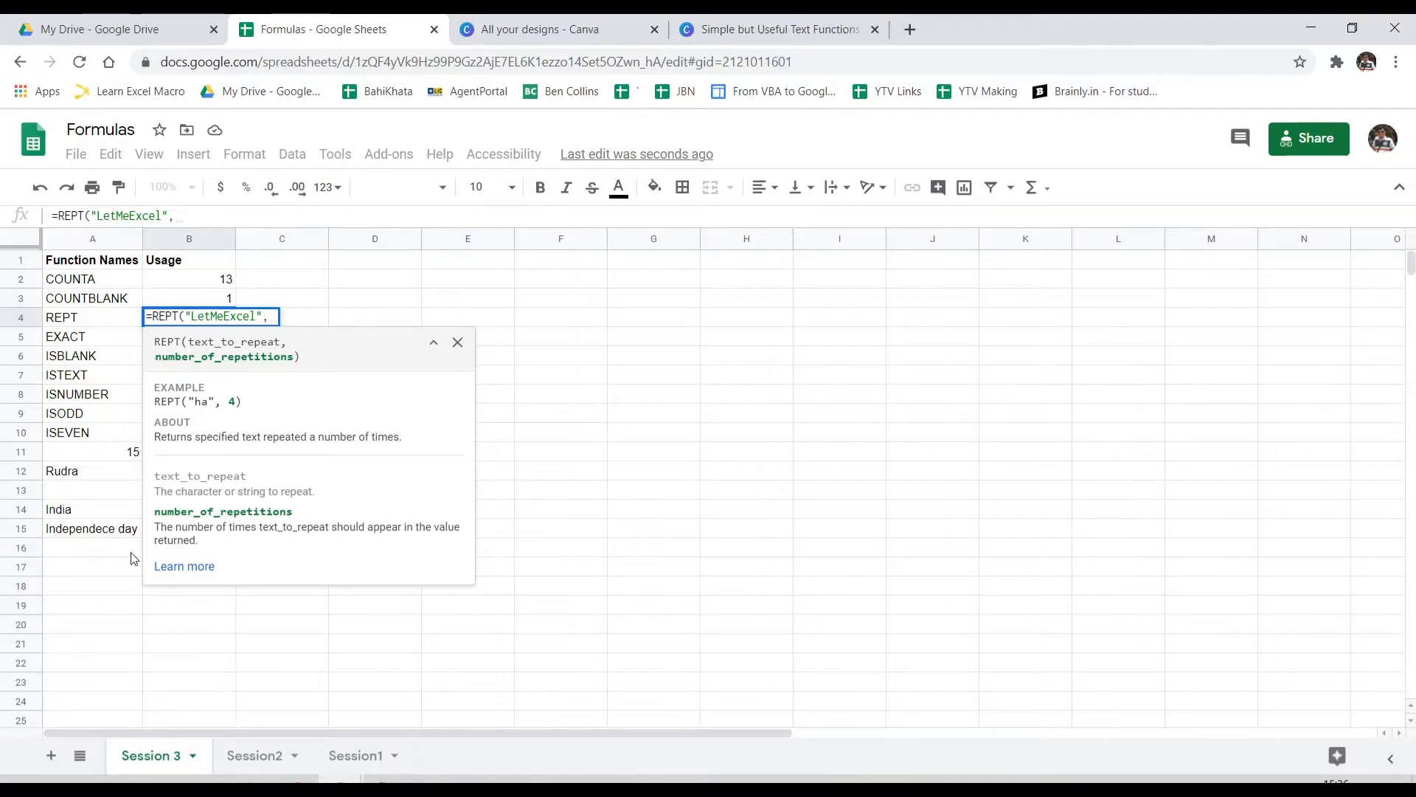
text(2)
key(Return)
Add a trailing space after LetMeExcel inside the quotes of the REPT formula in B4 to separate the repetitions.
key(Up)
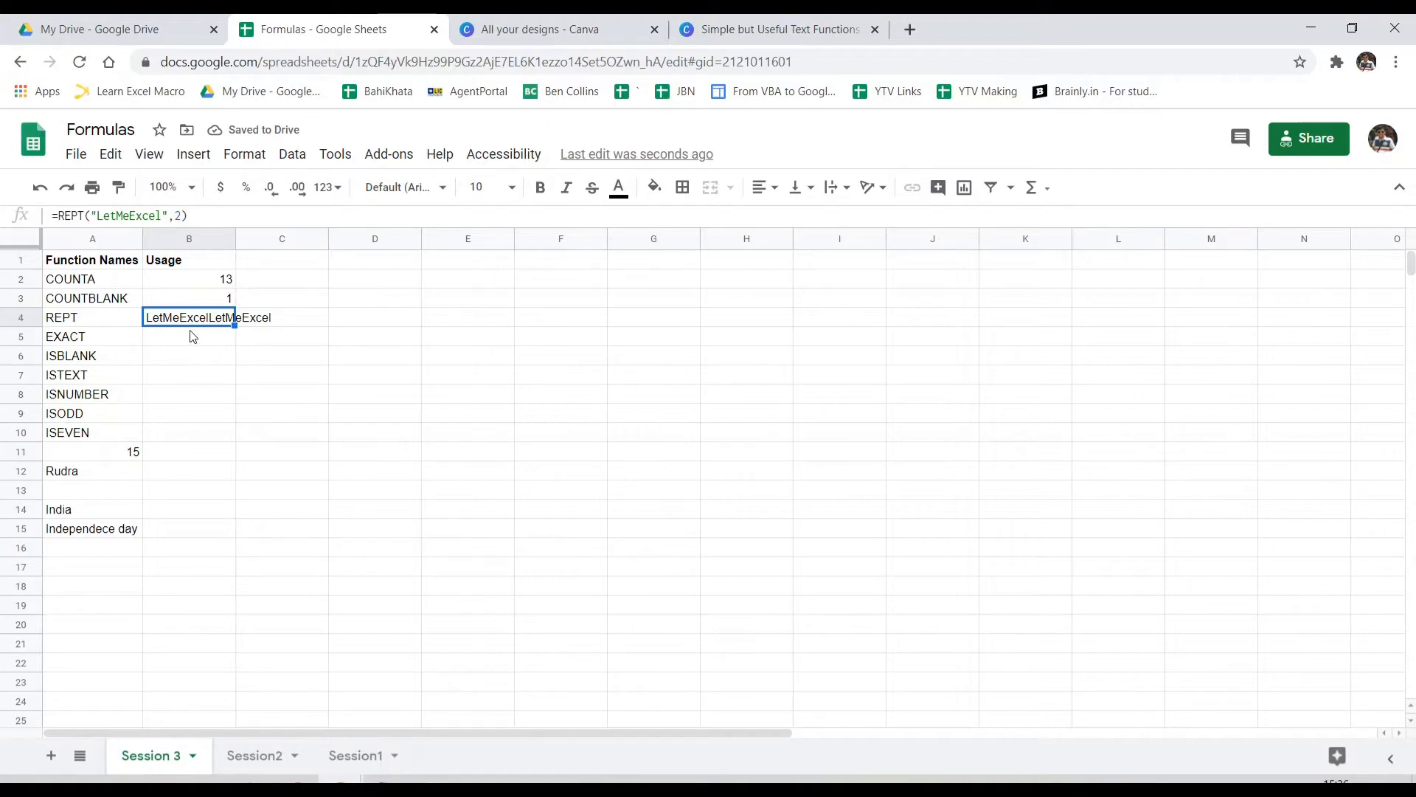
click(167, 216)
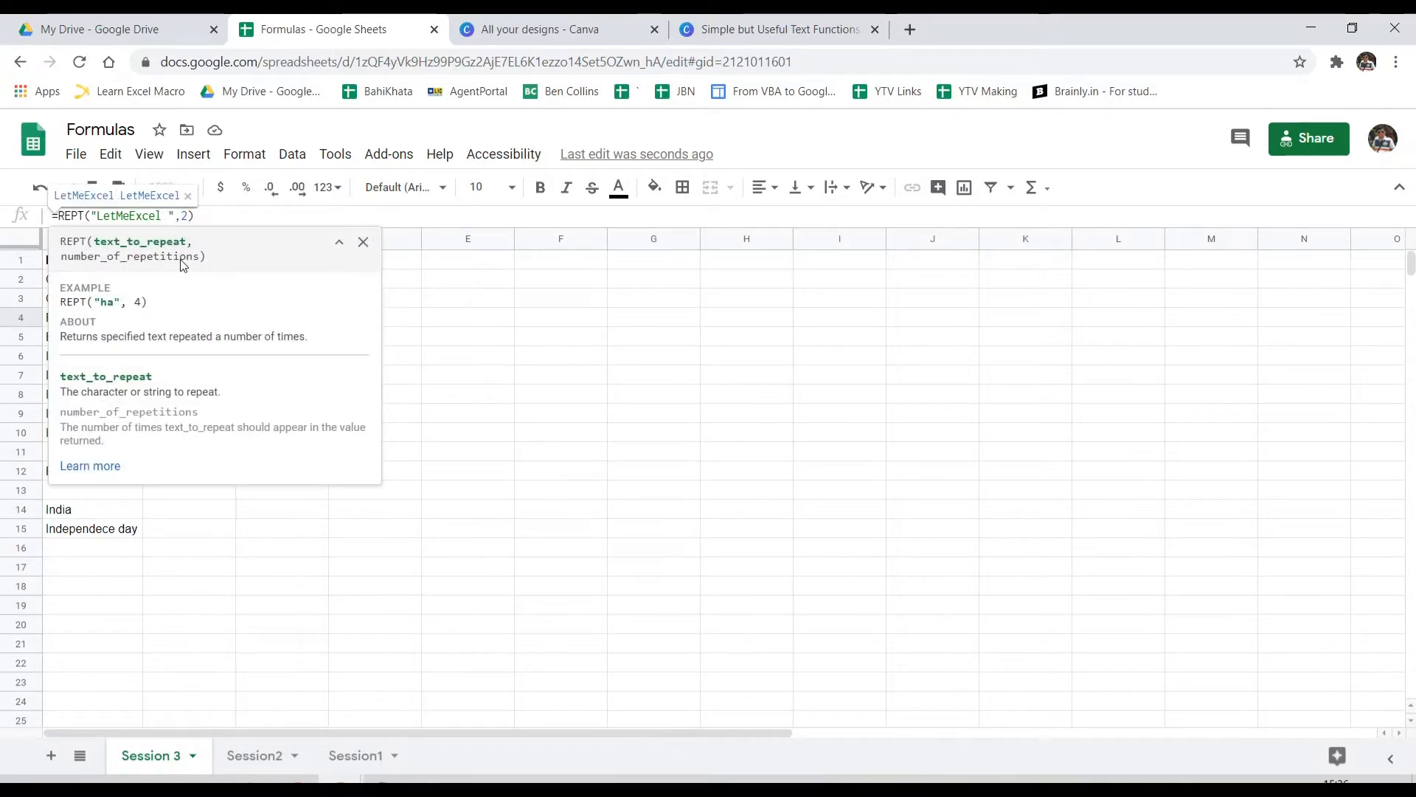
key(Return)
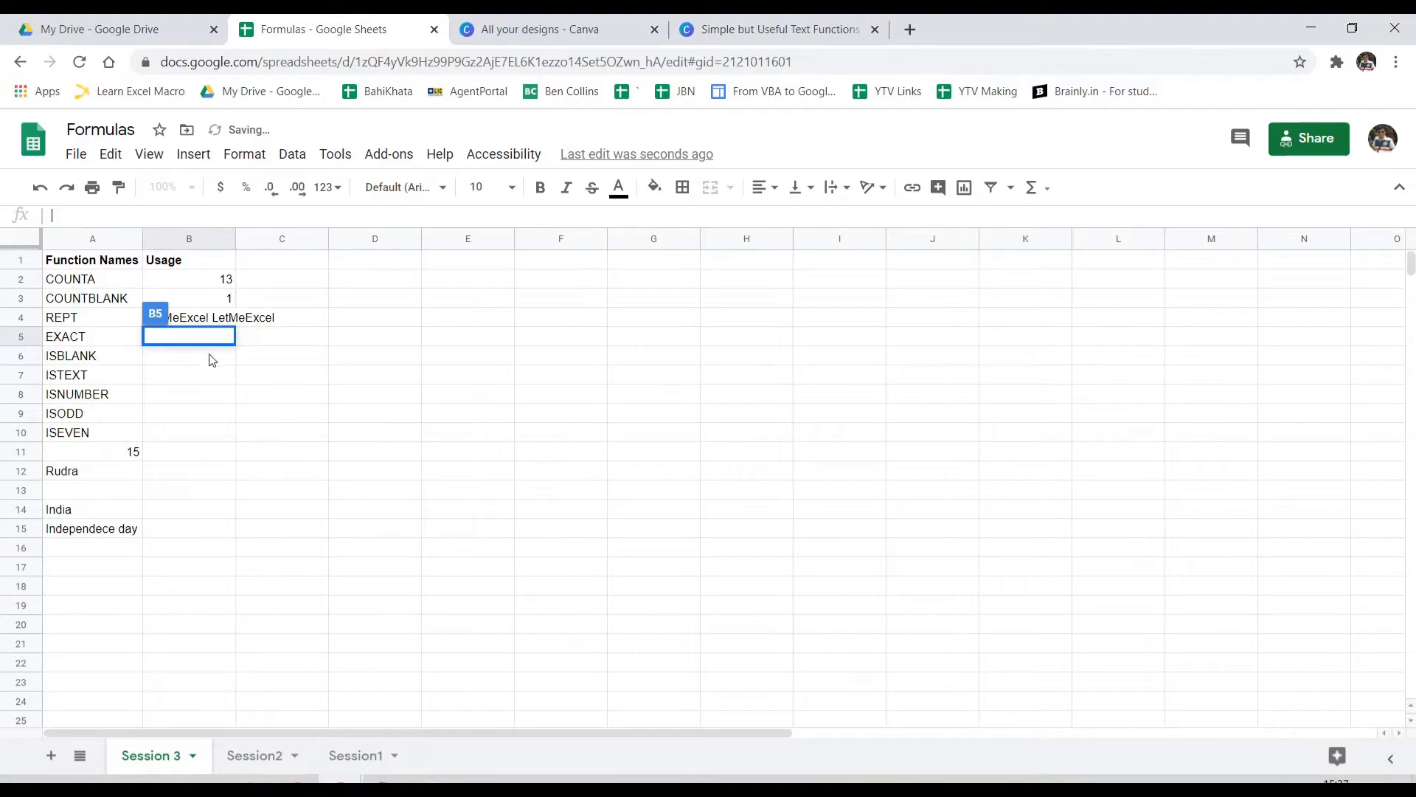
key(Up)
key(Return)
click(240, 355)
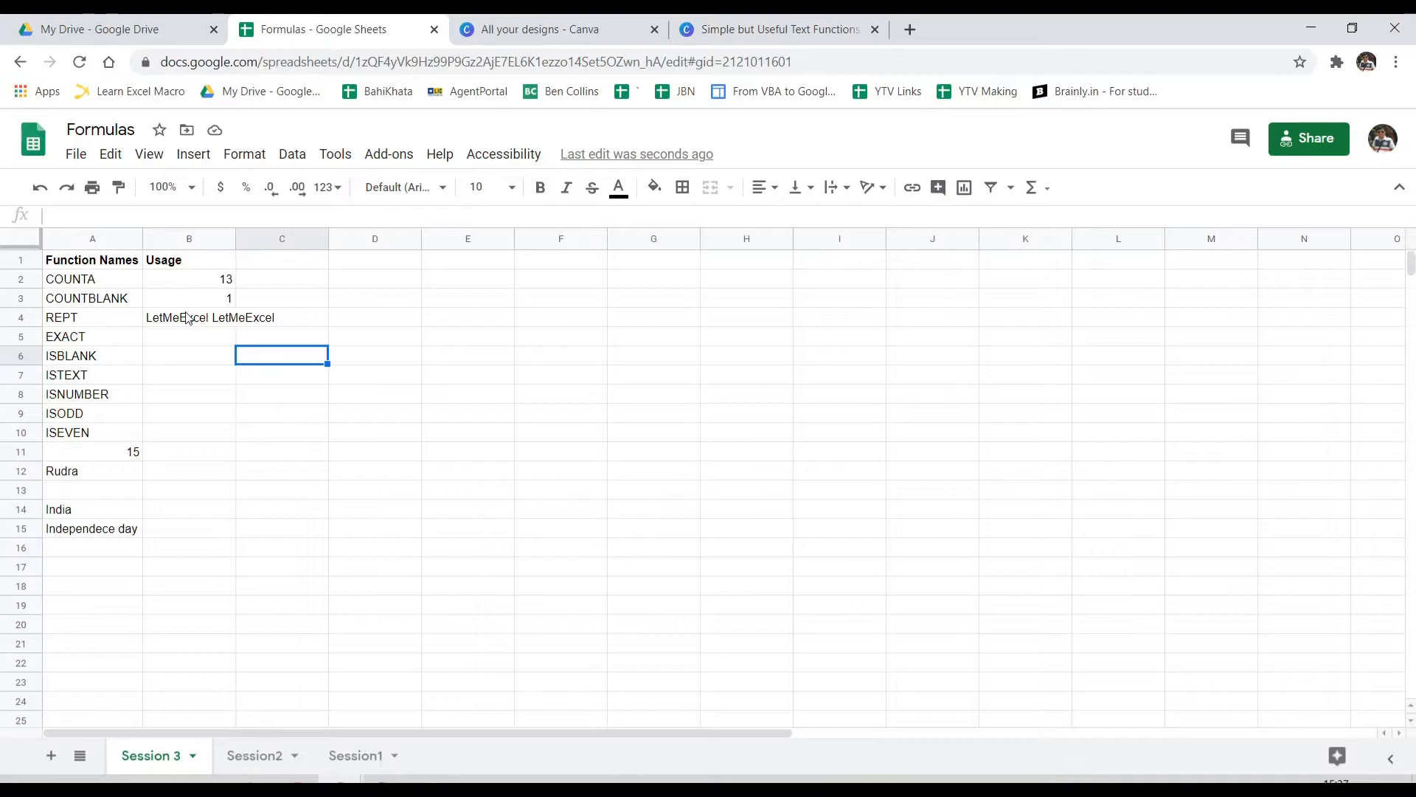
click(186, 317)
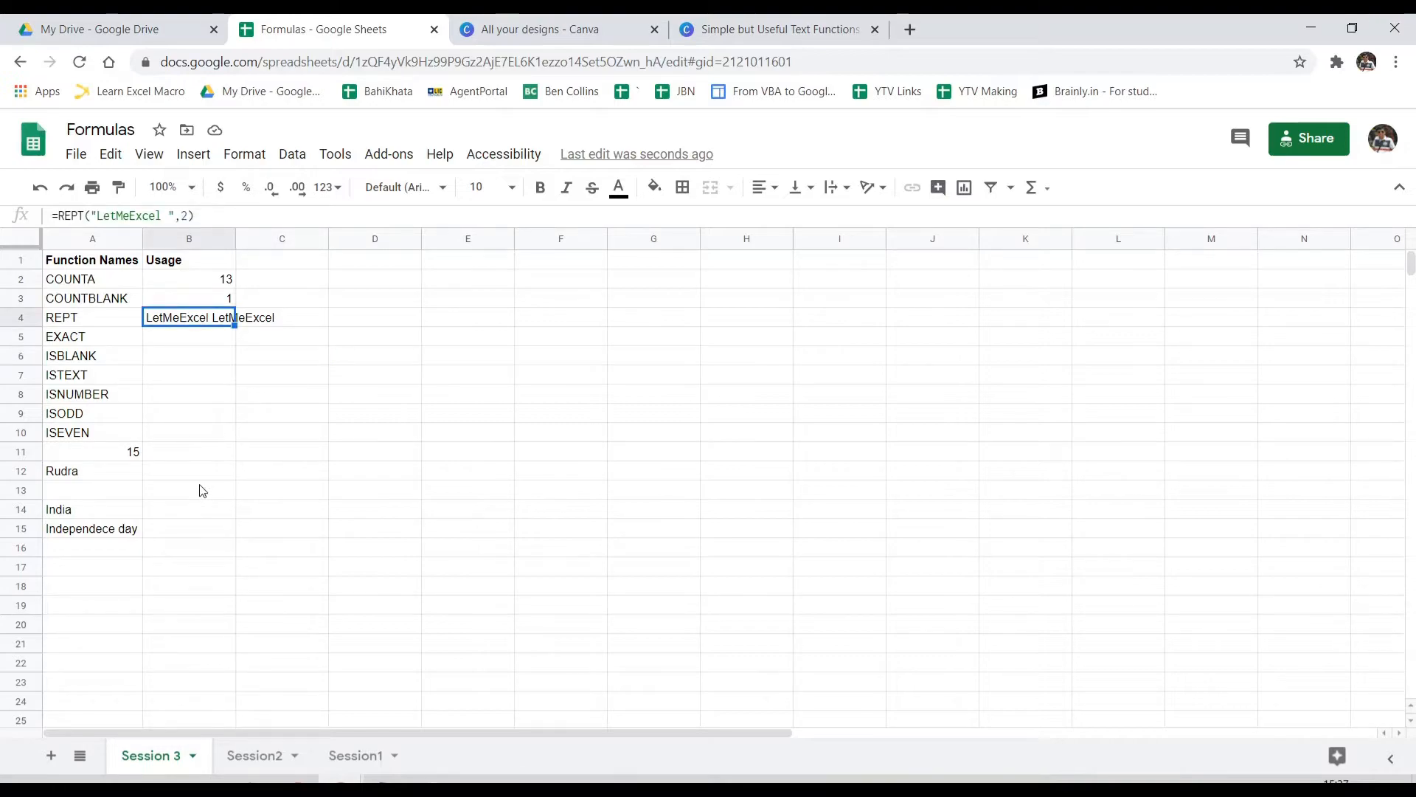
Replace the formula in B4 with =REPT("August",5) to try five repetitions of another text.
text(=)
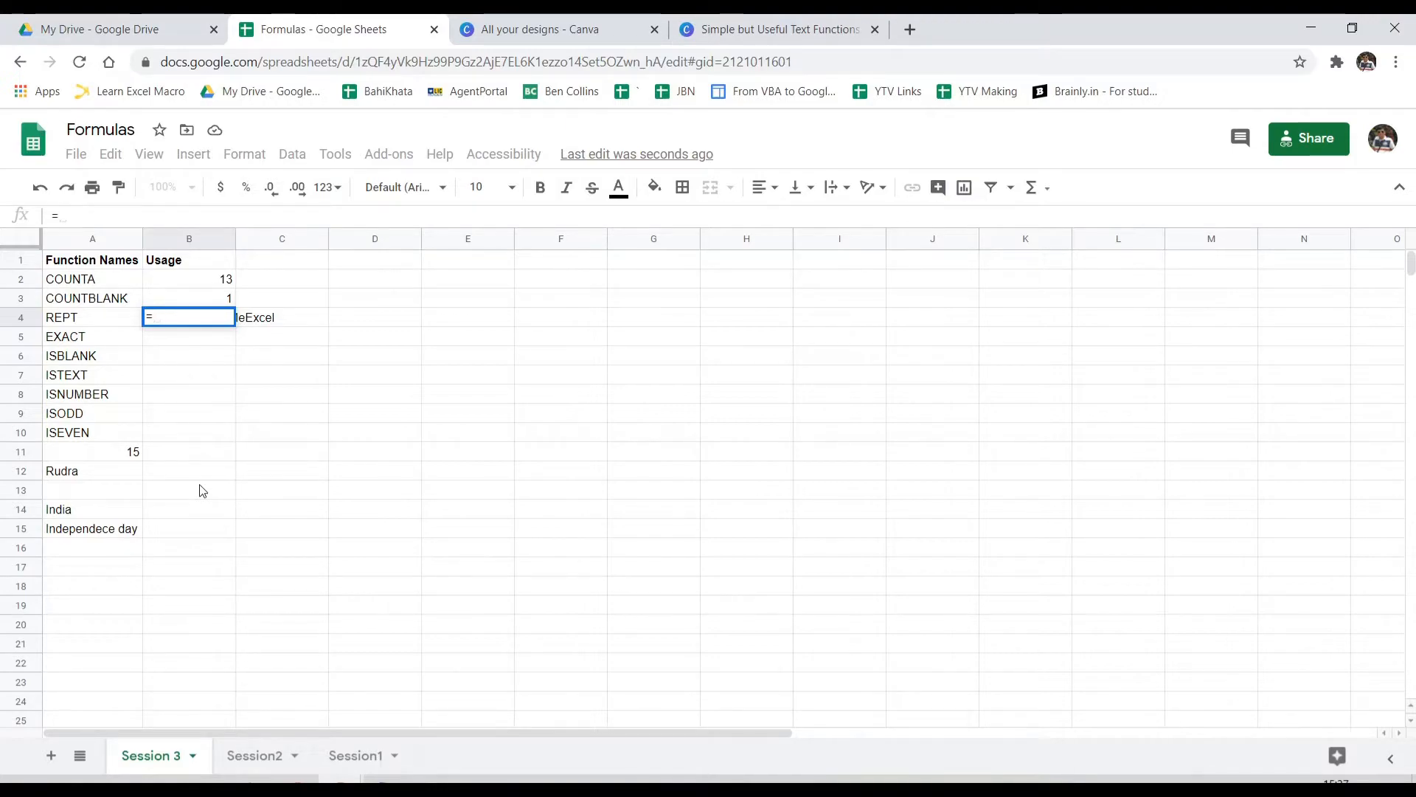
text(rep)
key(Tab)
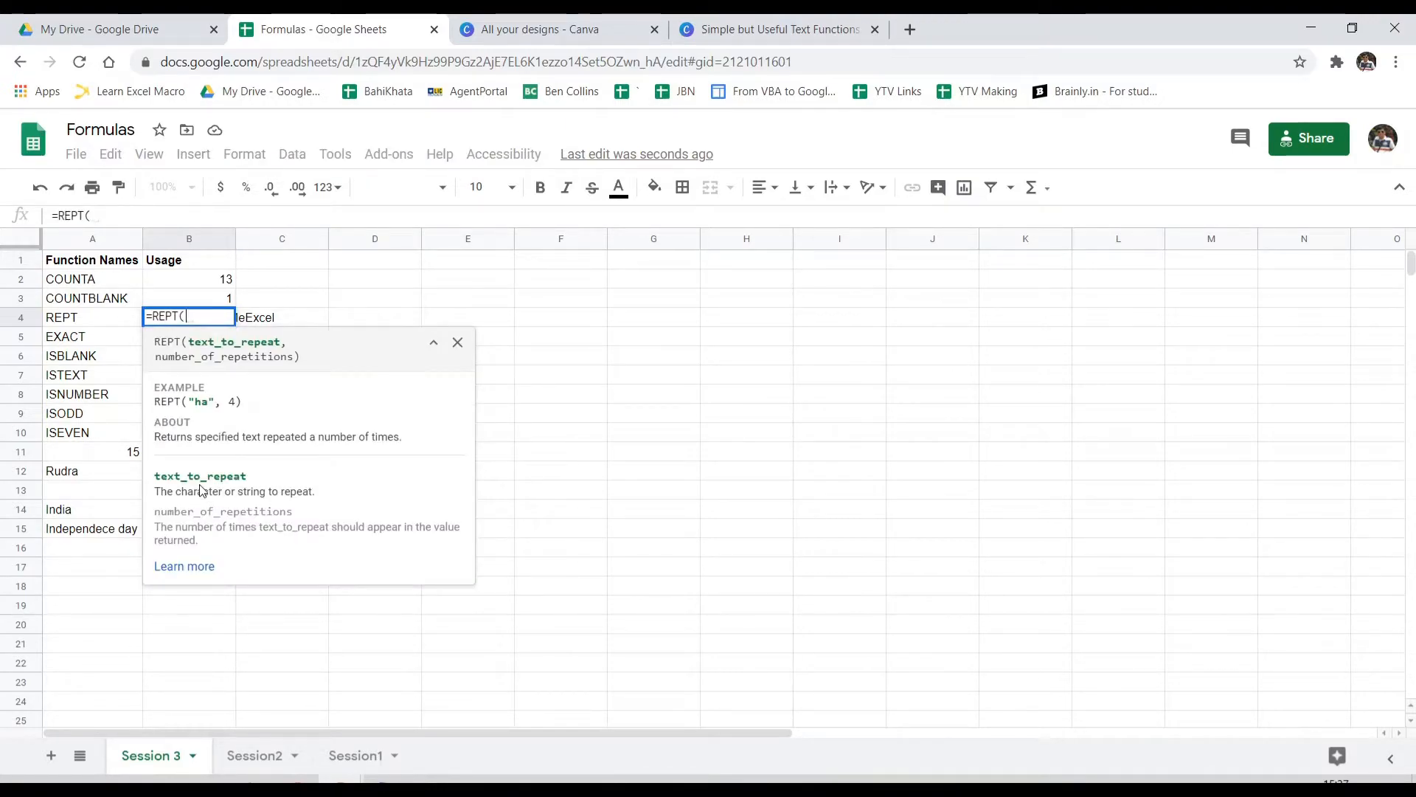
text("Augu)
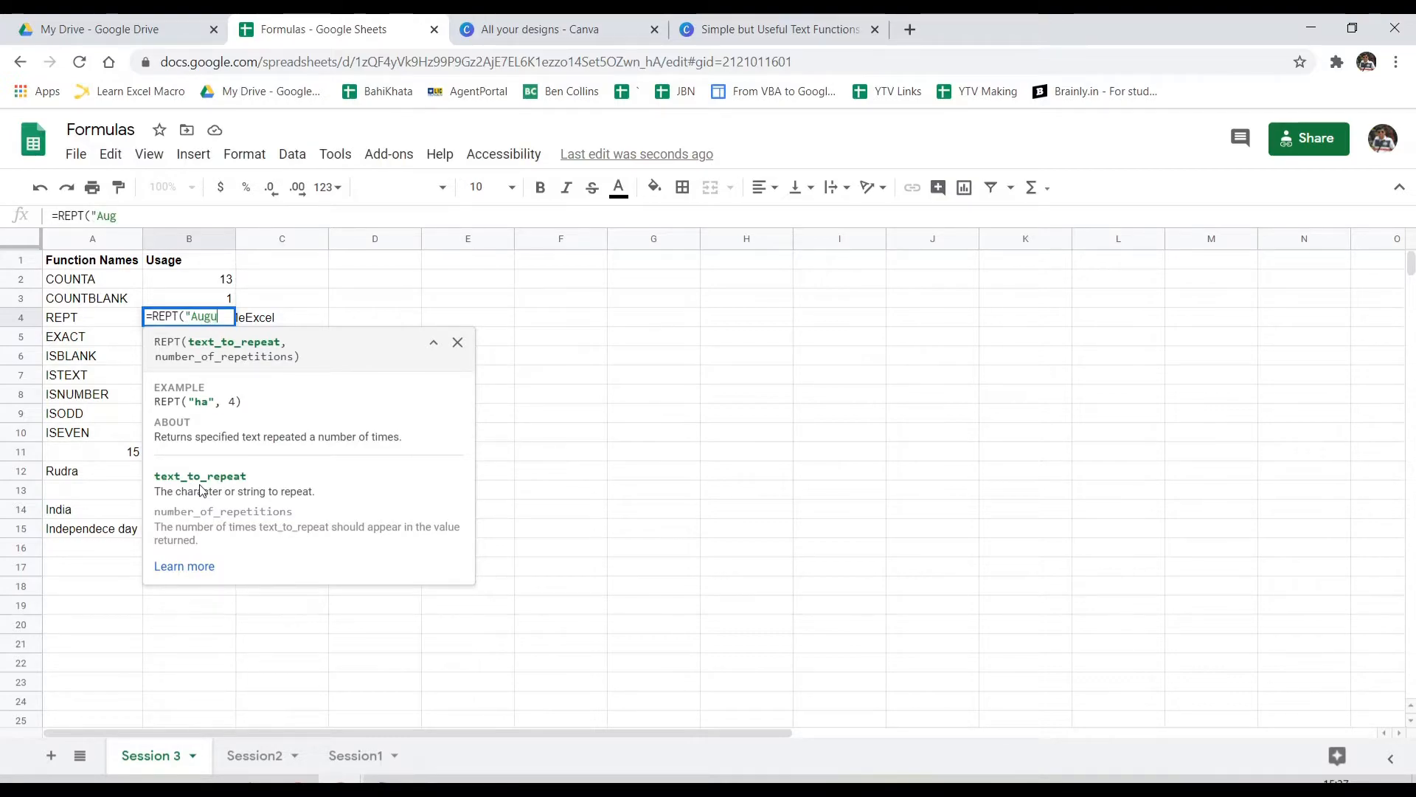
text(st", 5))
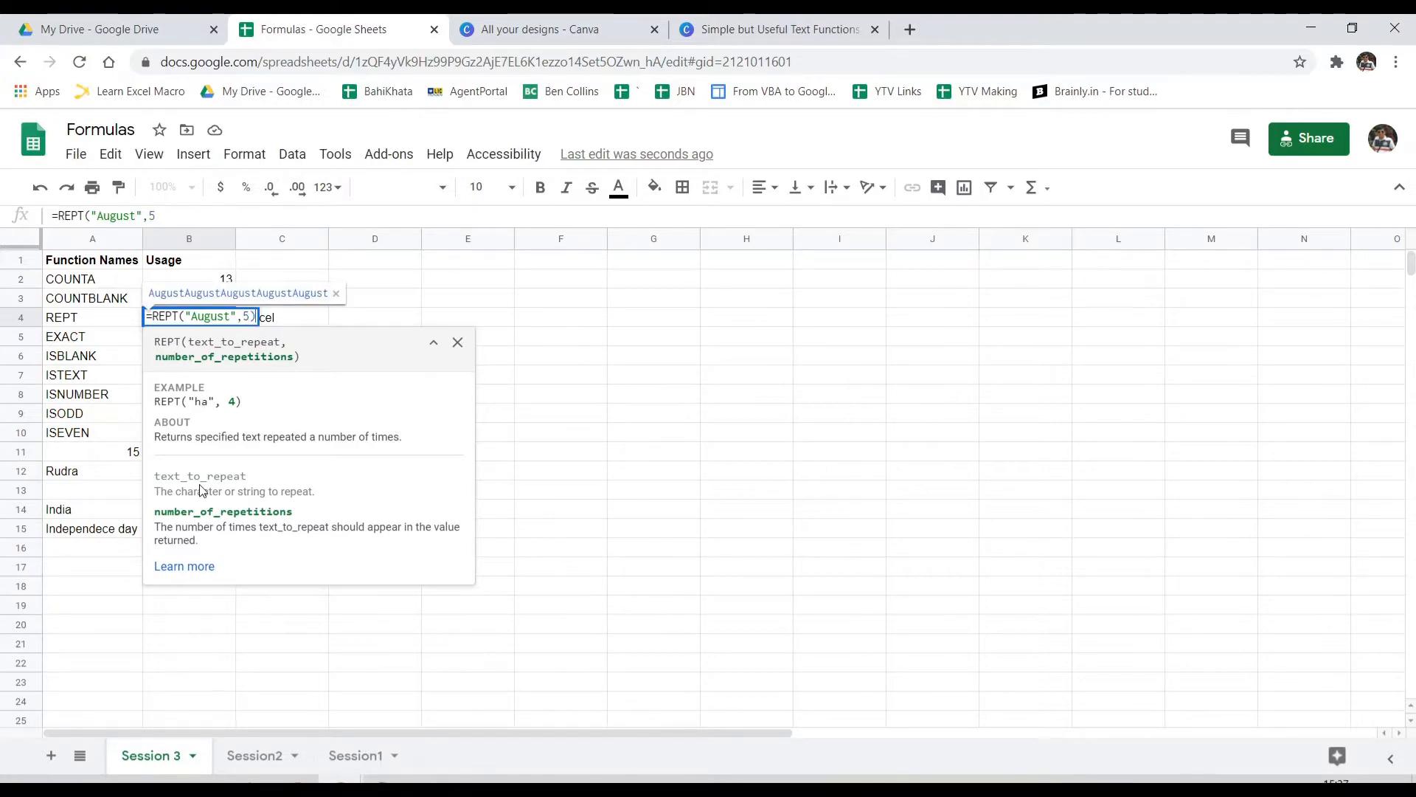
key(Return)
key(Up)
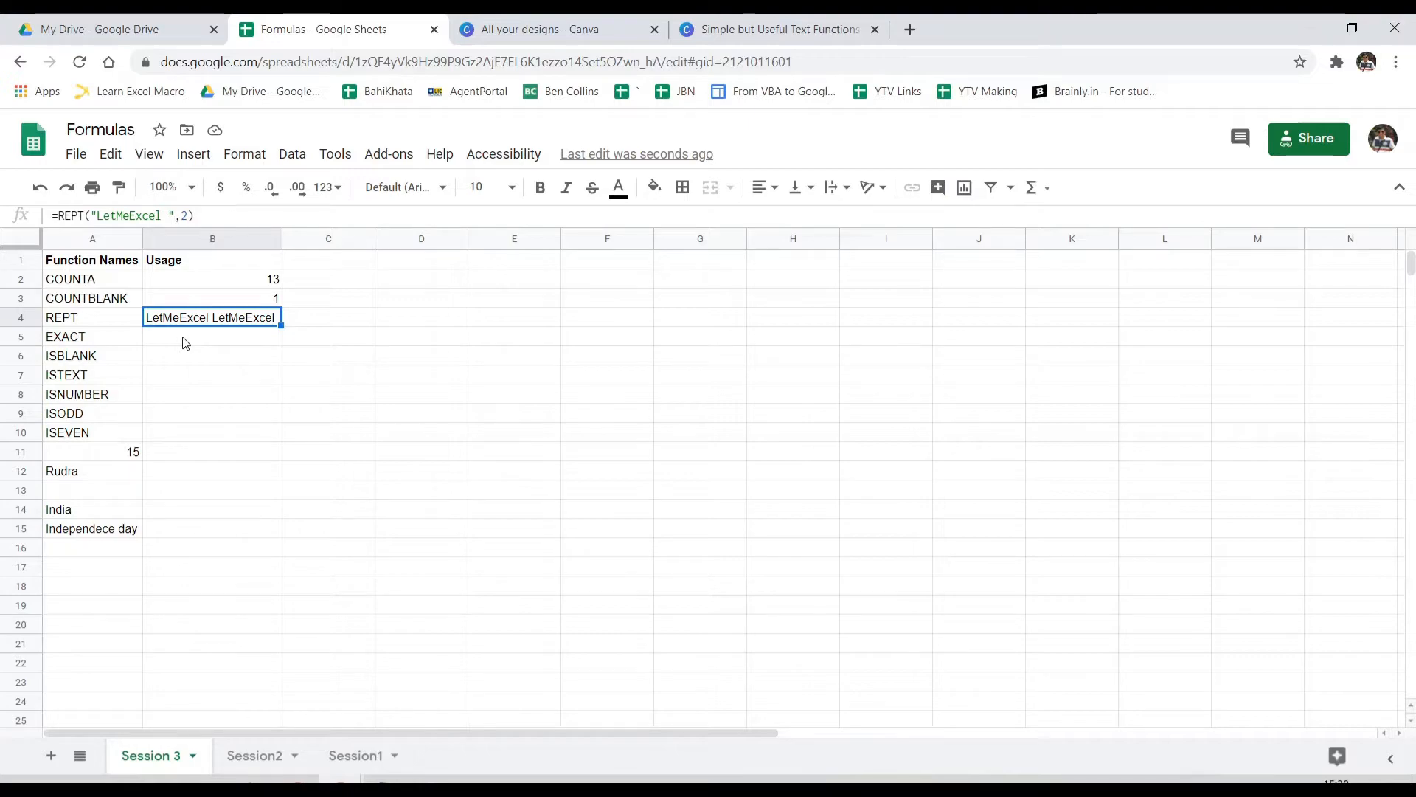
Compare the capitalisation of the three sample words in E2:E4 in preparation for the EXACT function.
click(185, 343)
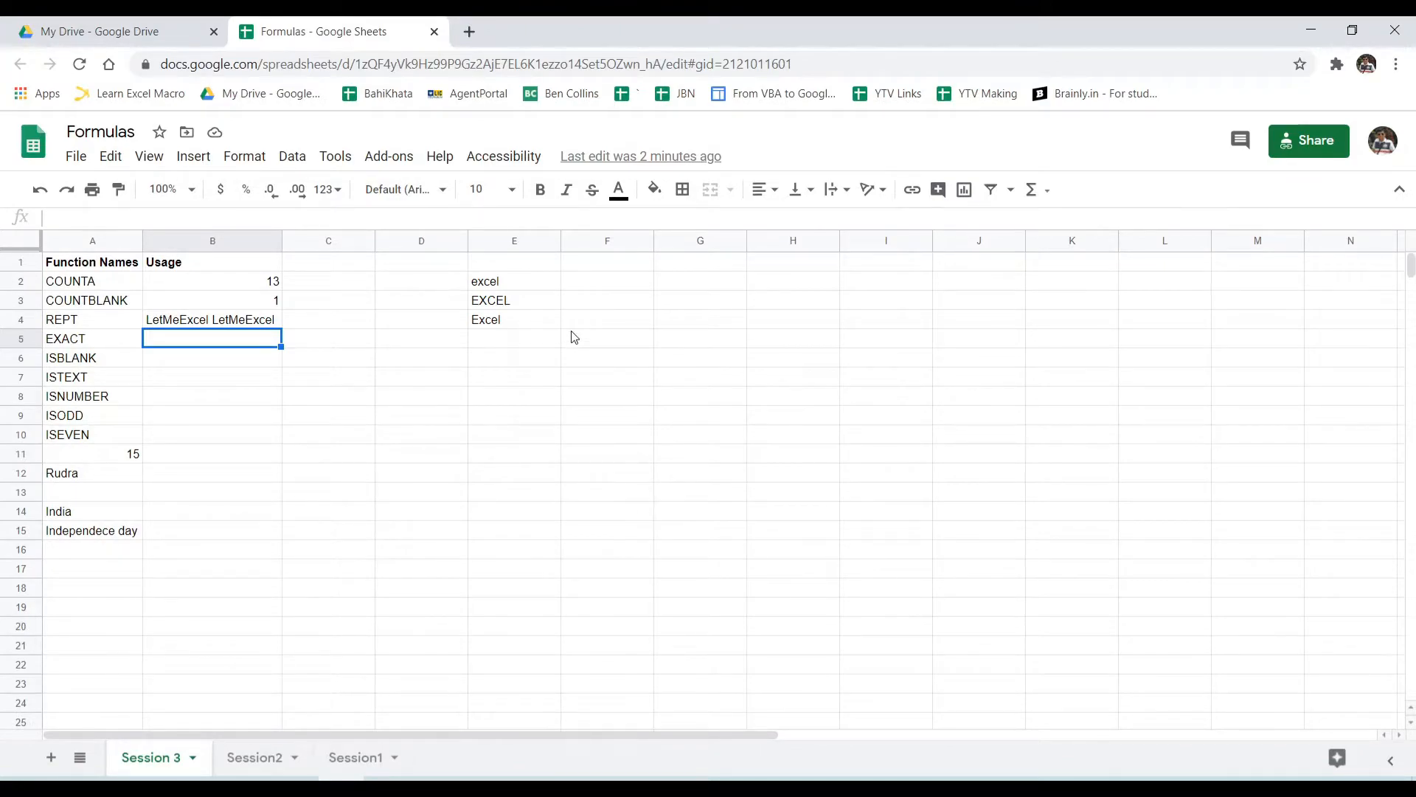
drag(521, 286, 511, 336)
click(661, 299)
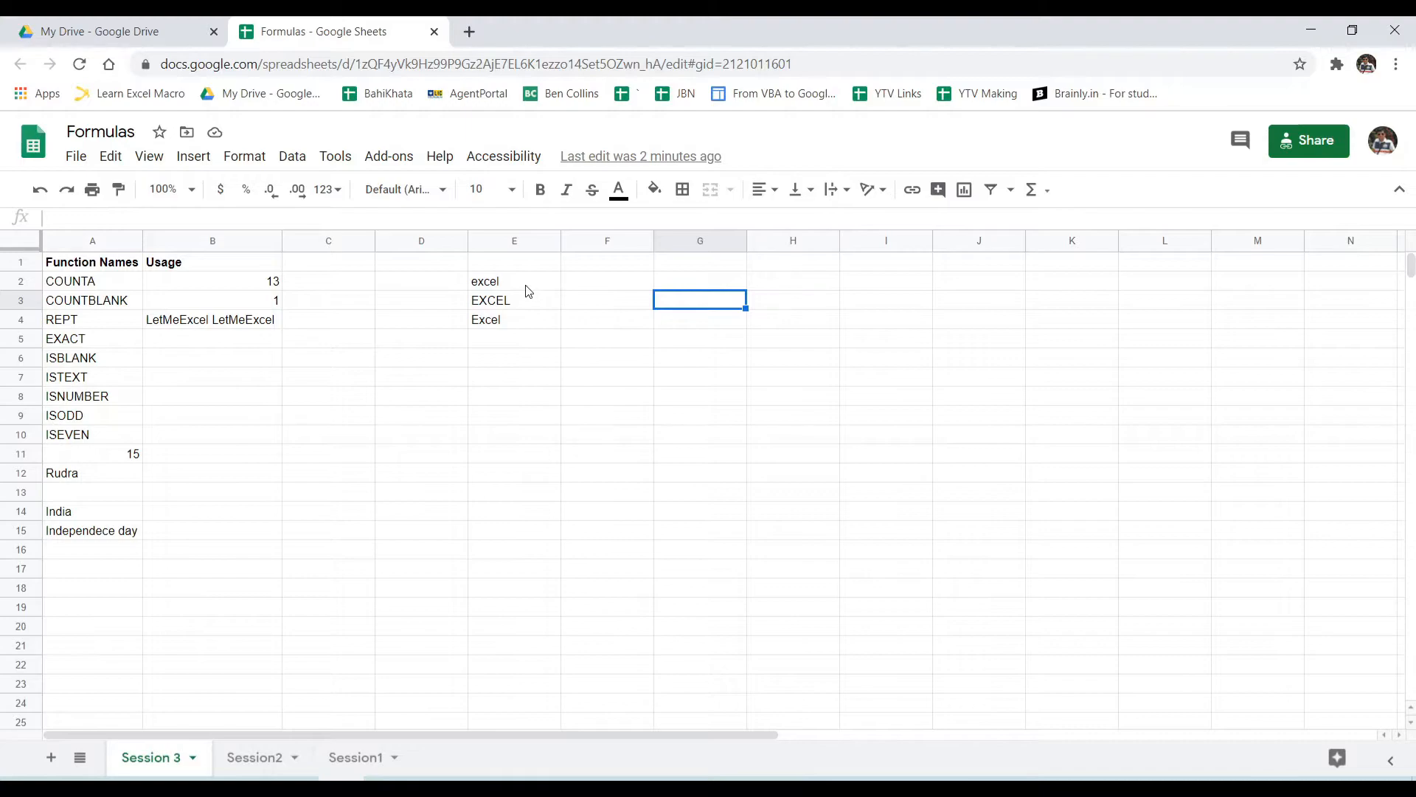
click(524, 287)
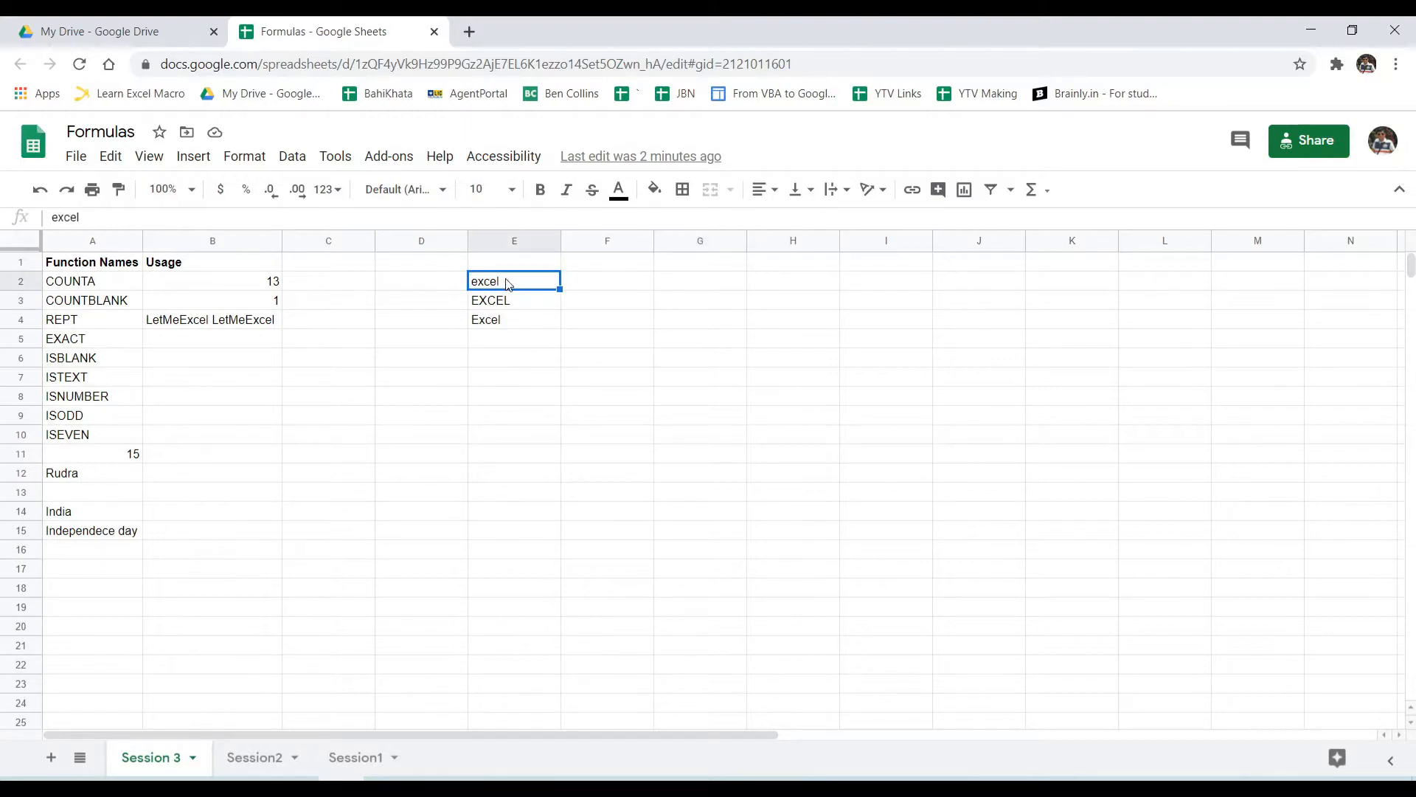
click(526, 308)
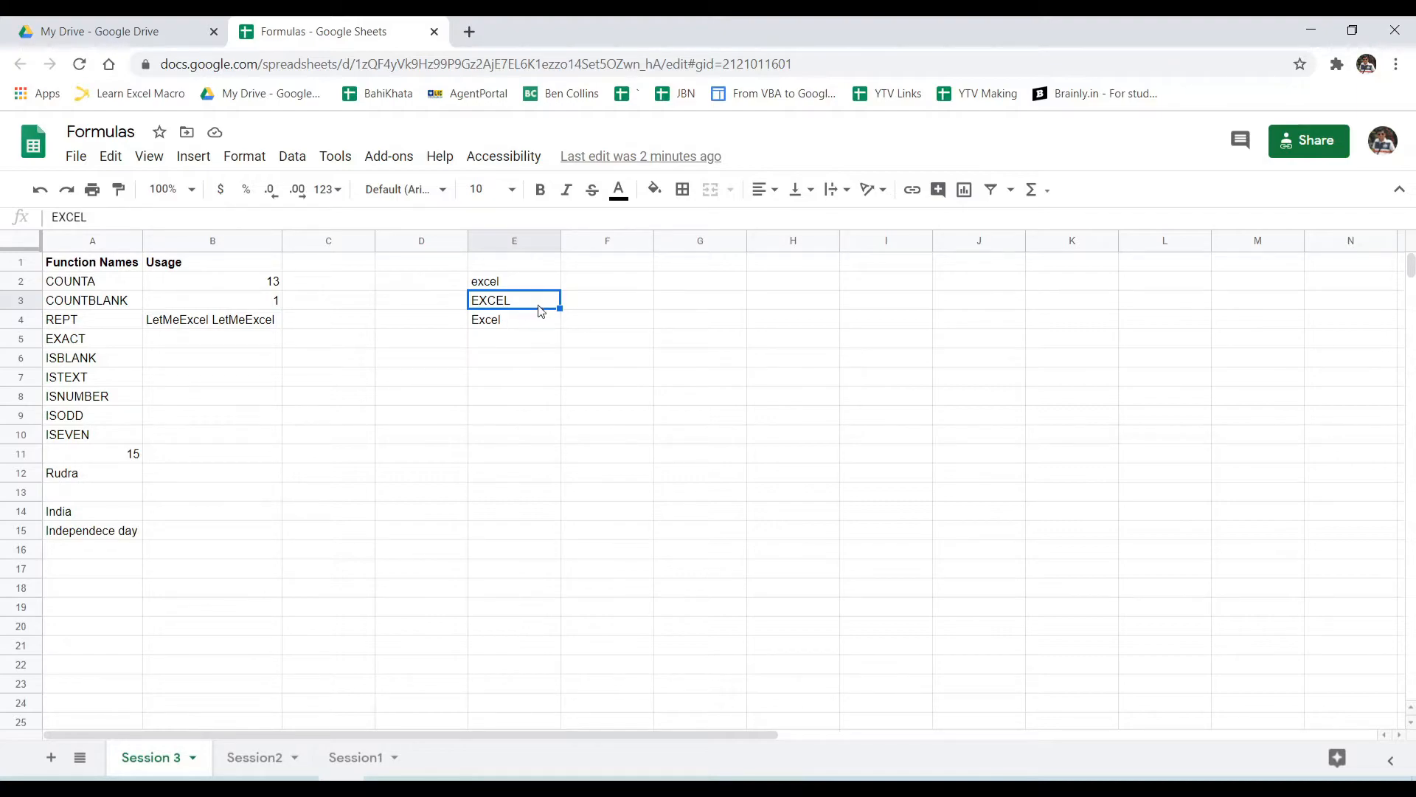
click(525, 327)
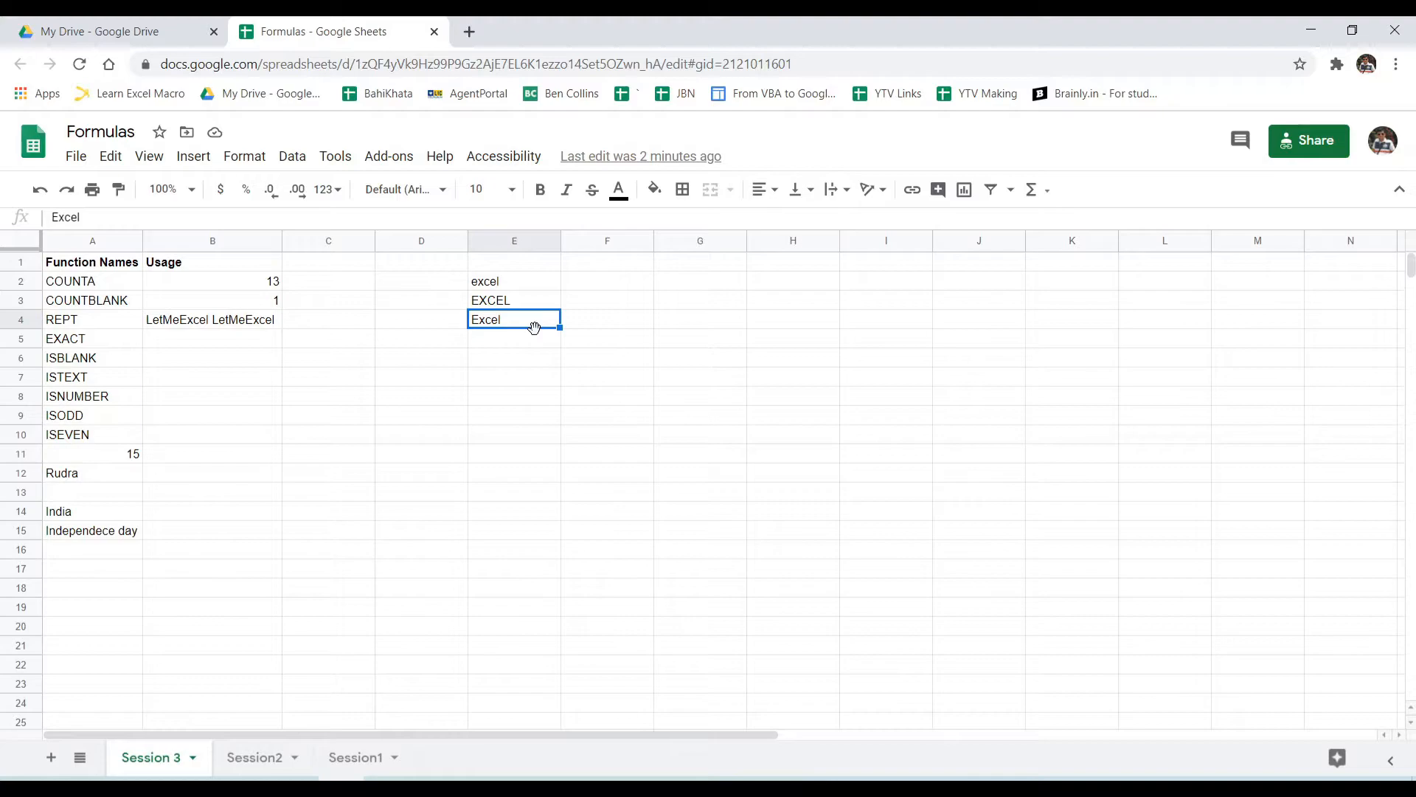
Enter =EXACT(E2,E3) in cell F2 to test whether the lowercase and uppercase words are identical.
click(597, 284)
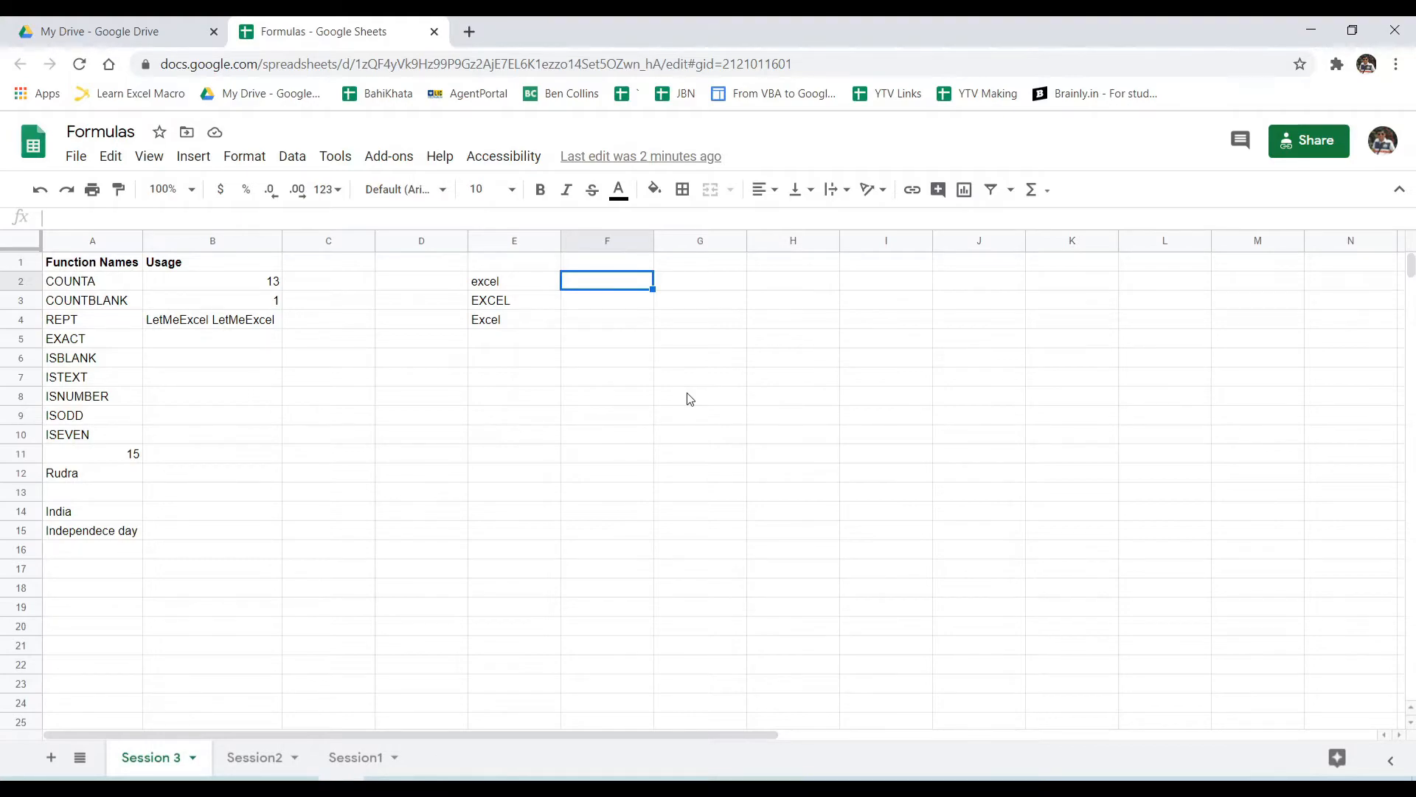
text(=ex)
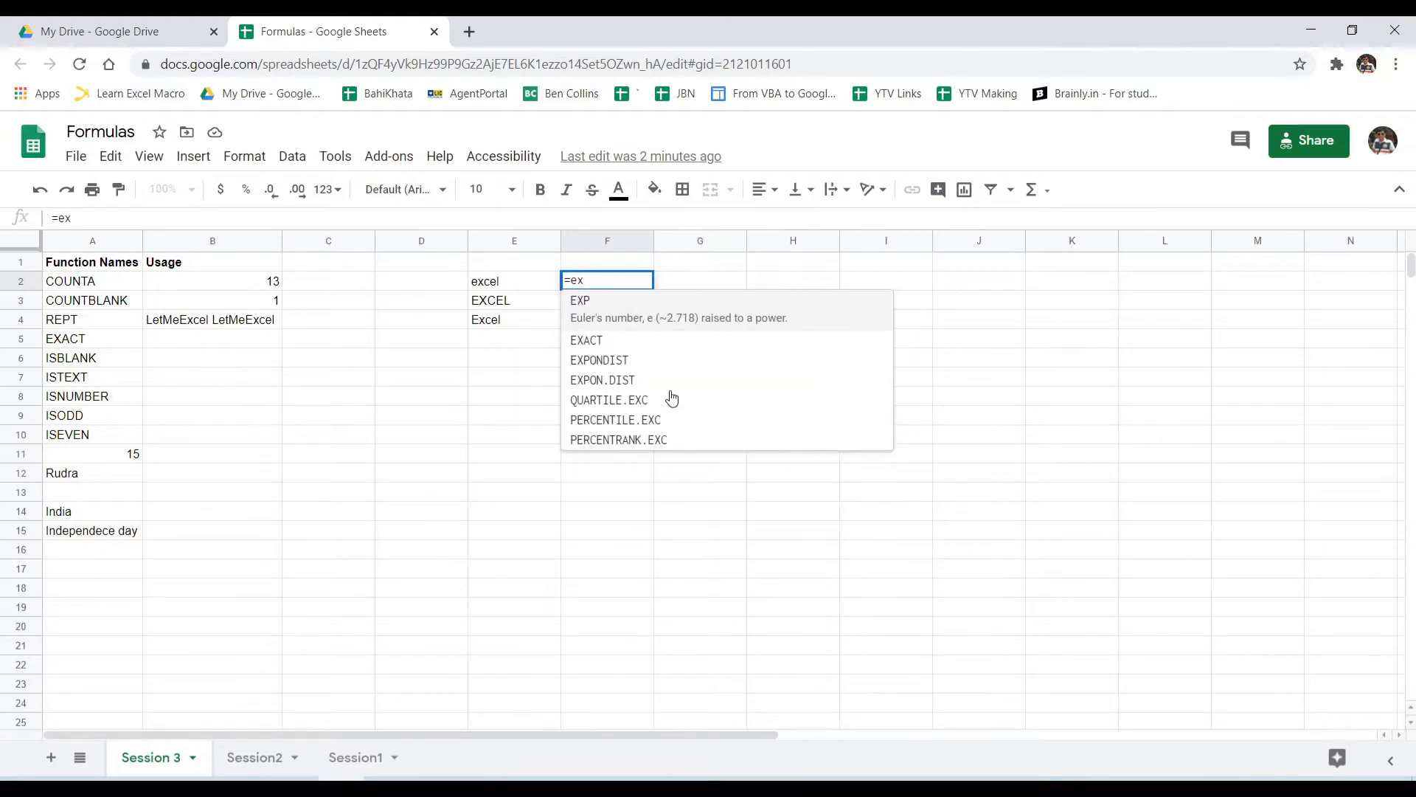
text(a)
key(Tab)
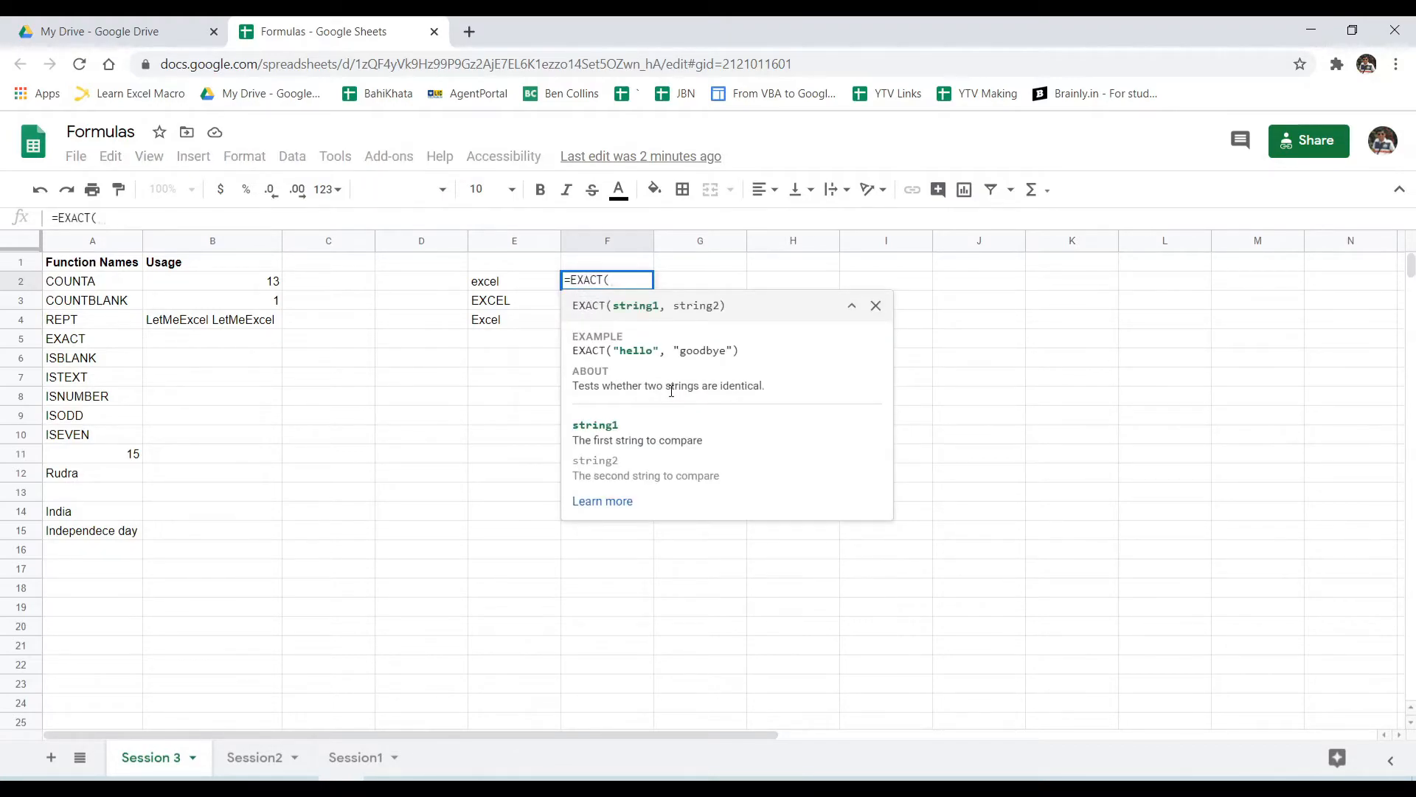
key(Left)
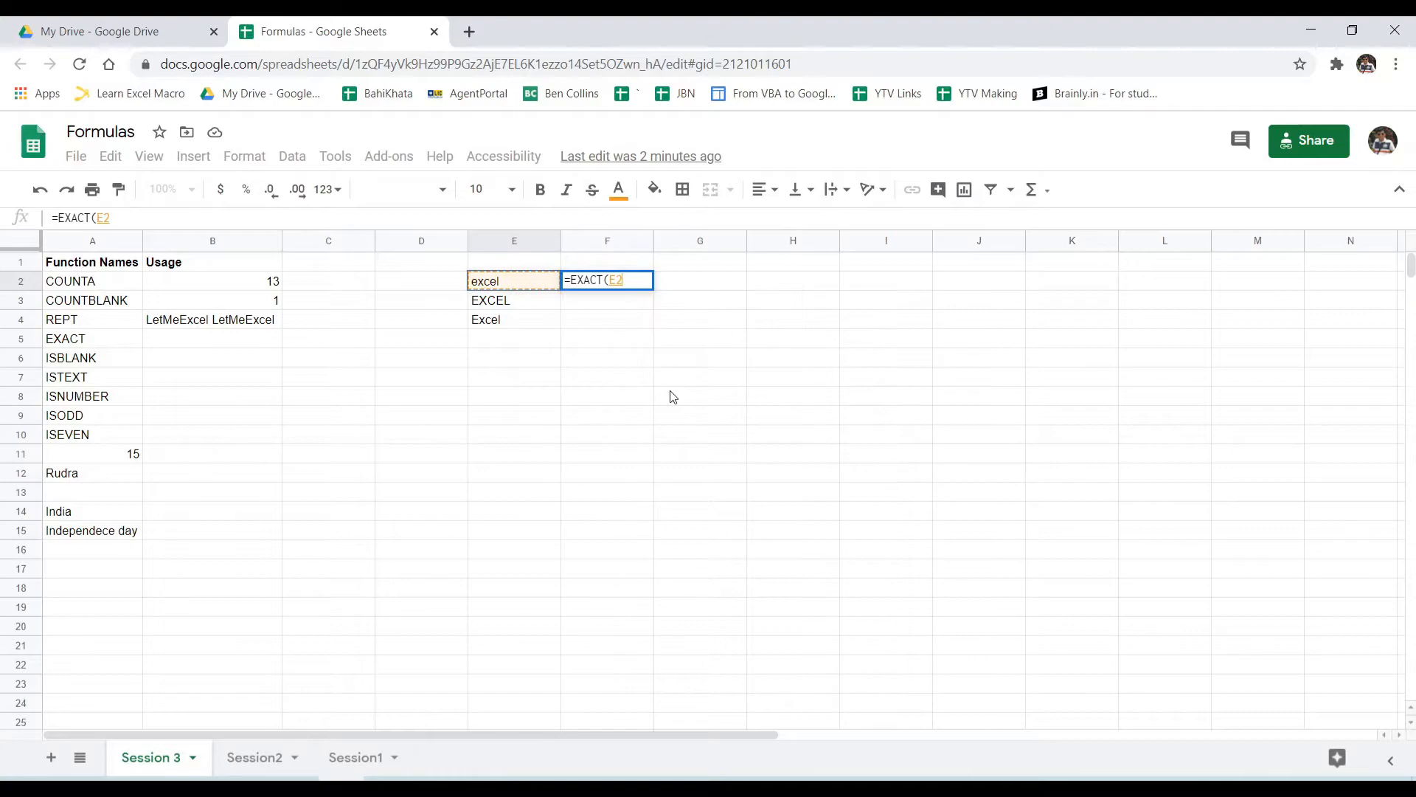
text(,)
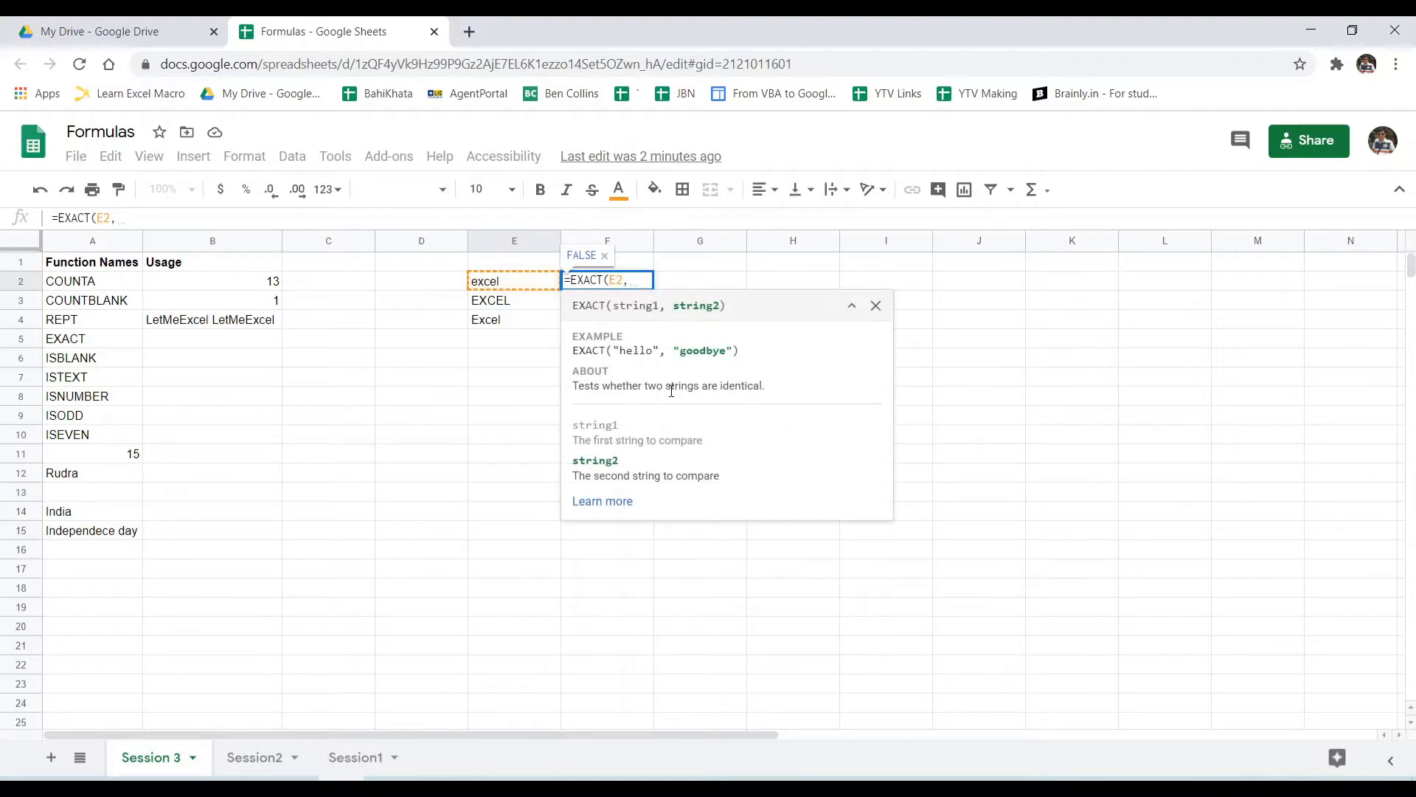
key(Down)
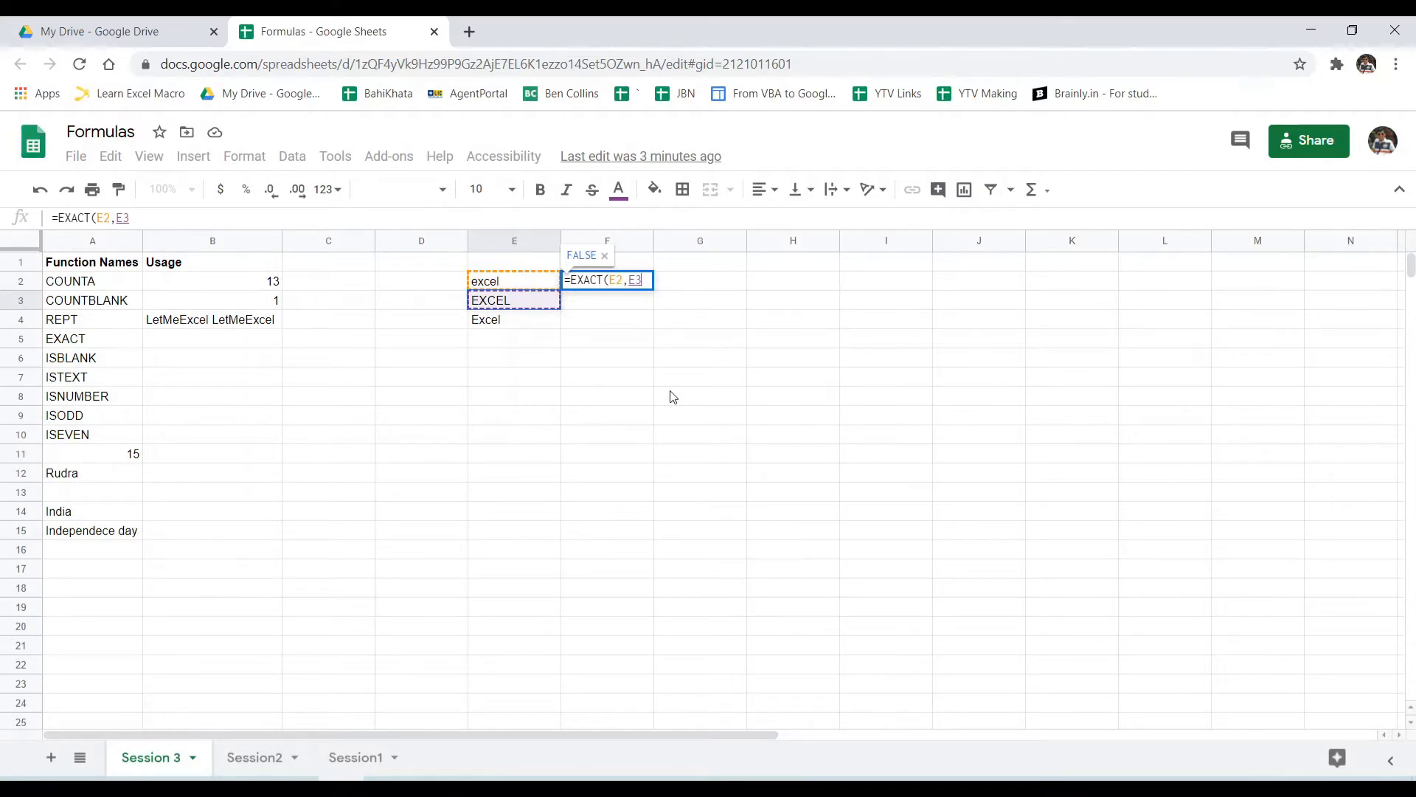
text())
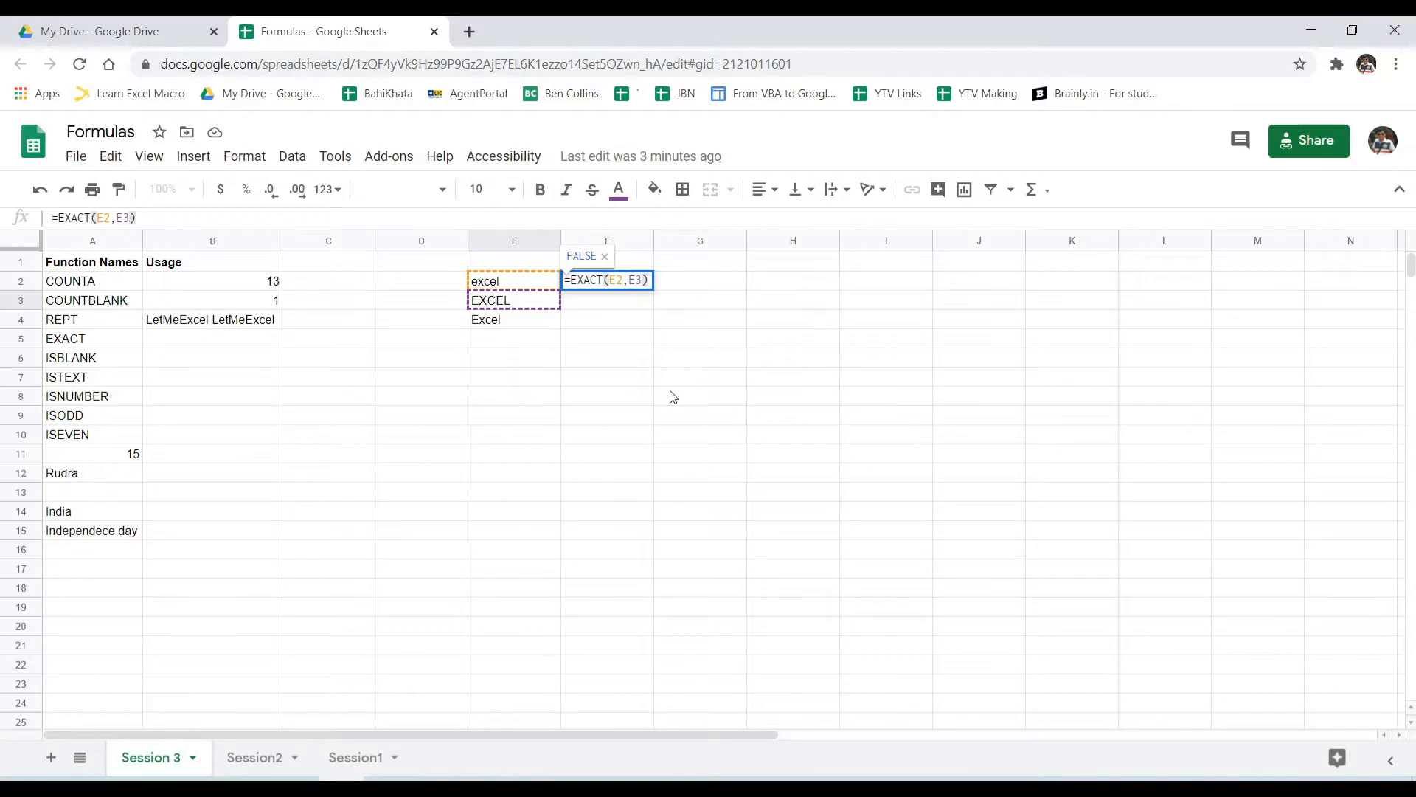
key(Return)
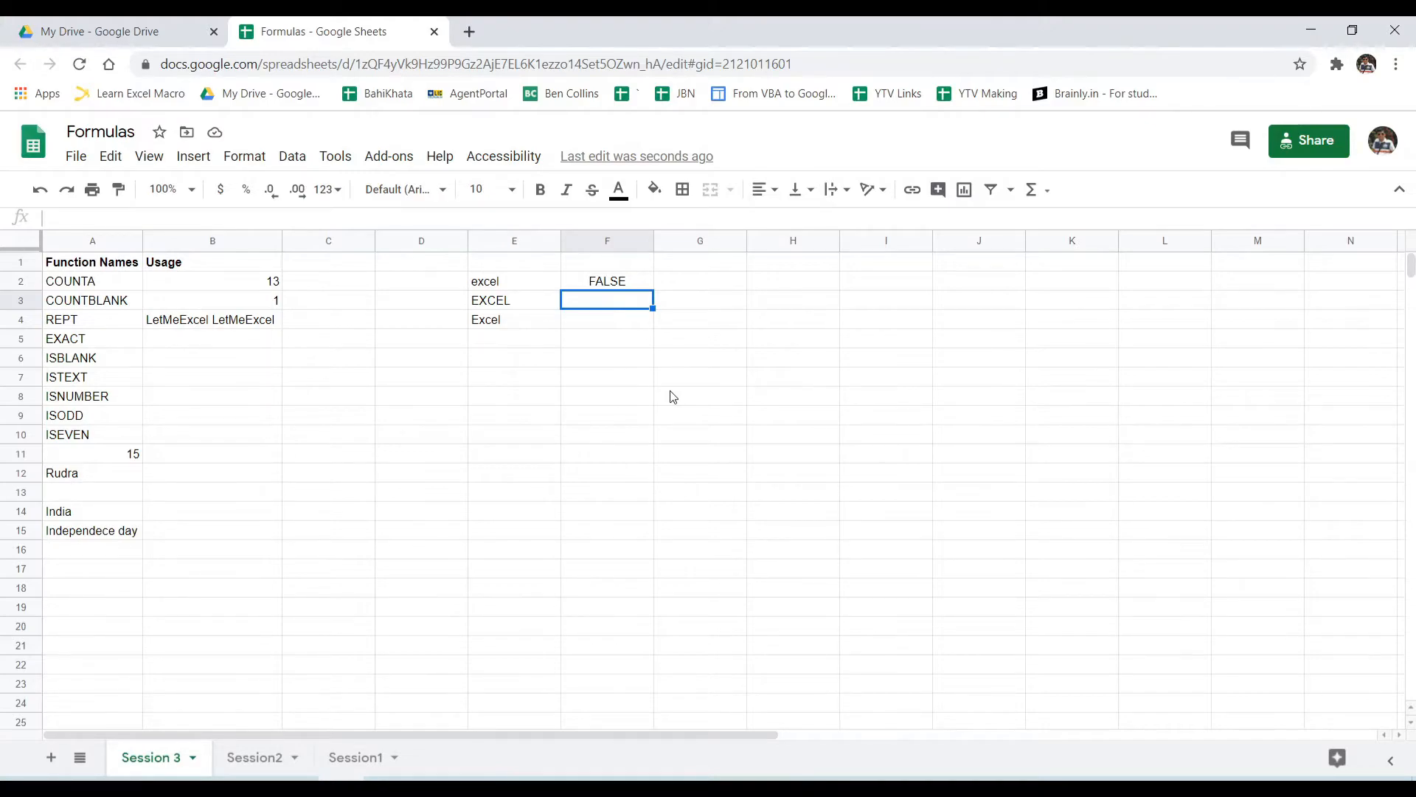
Enter =EXACT(E3,E4) in cell B5 to test whether the uppercase and capitalised words are identical.
key(Up)
key(Left)
key(Left)
key(Left)
key(Left)
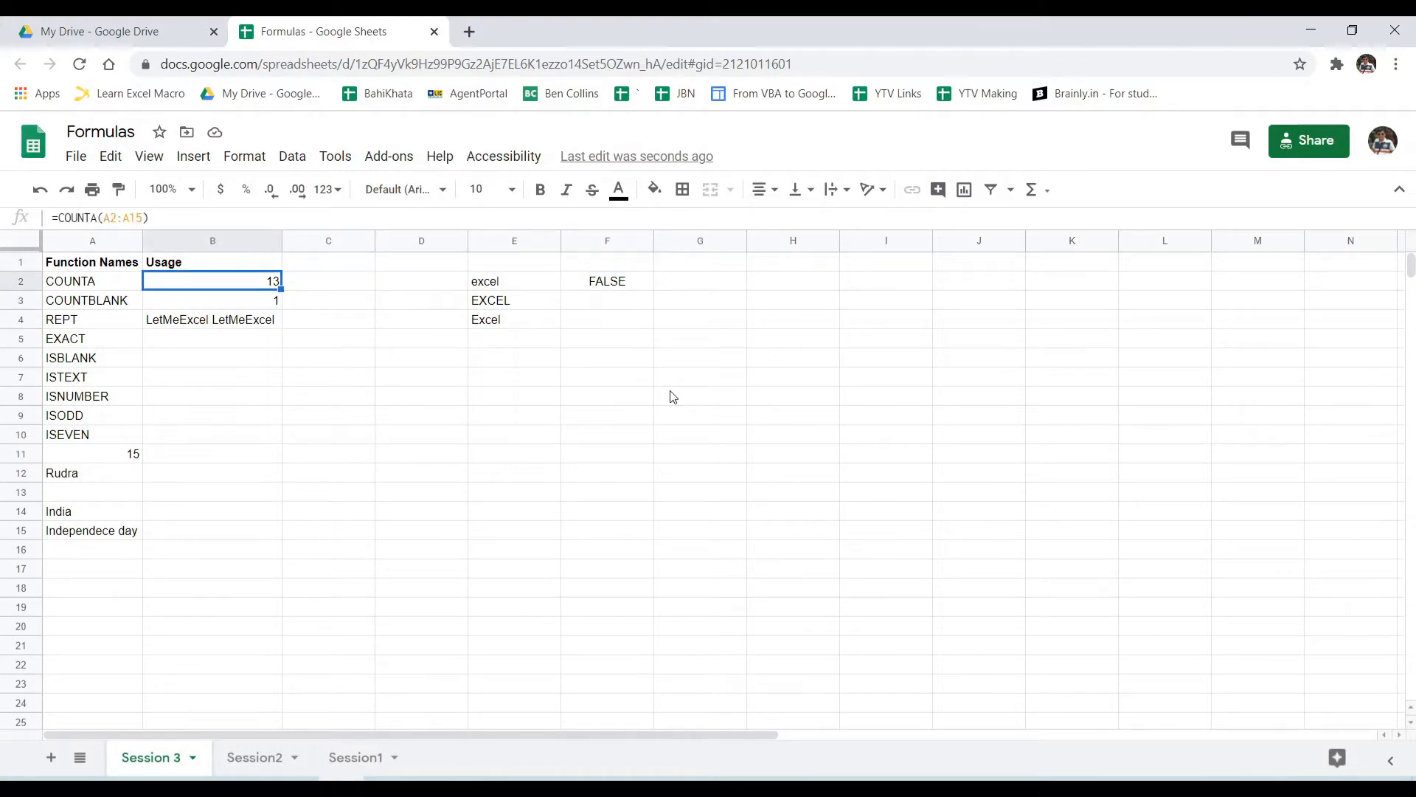
key(Down)
key(Down)
key(Down)
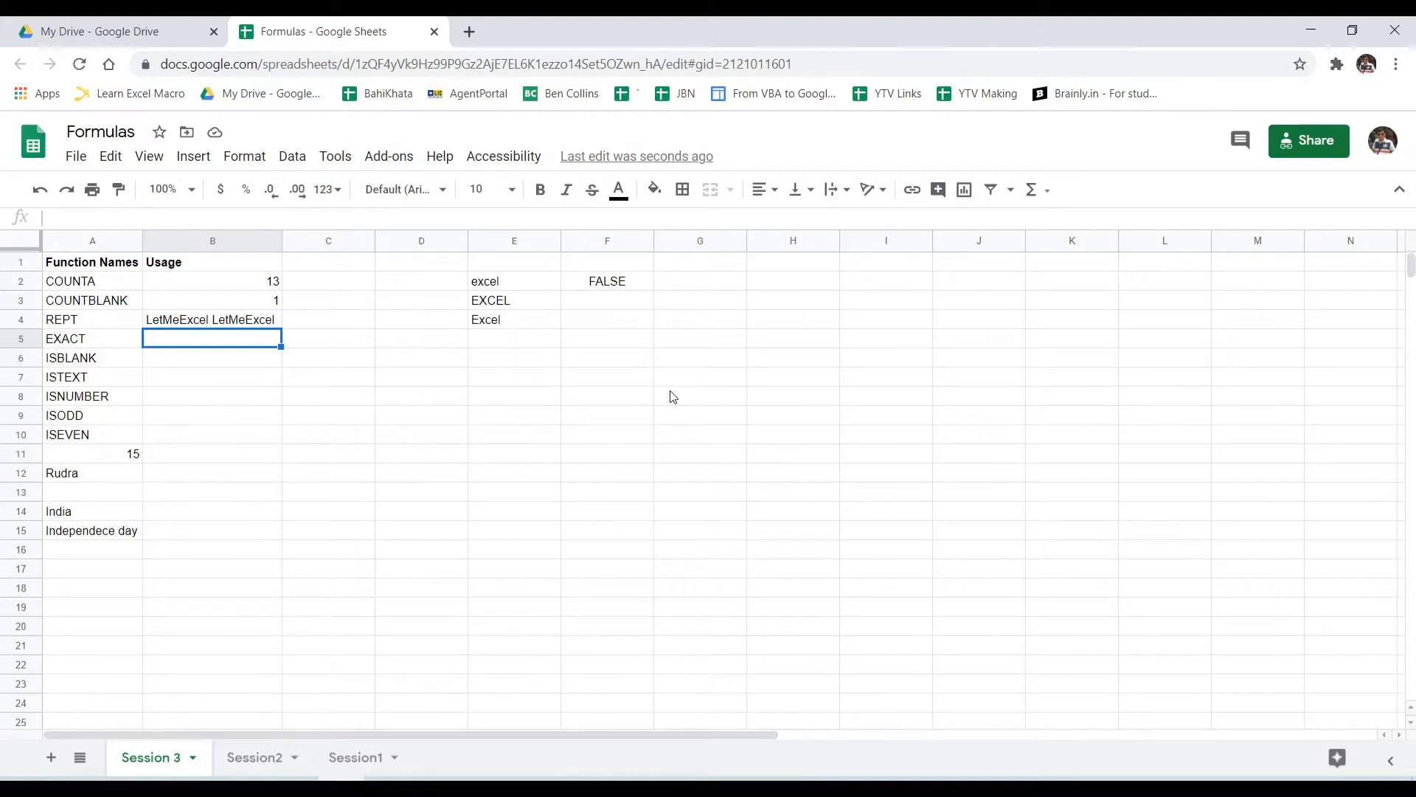
text(=EXACT(E3)
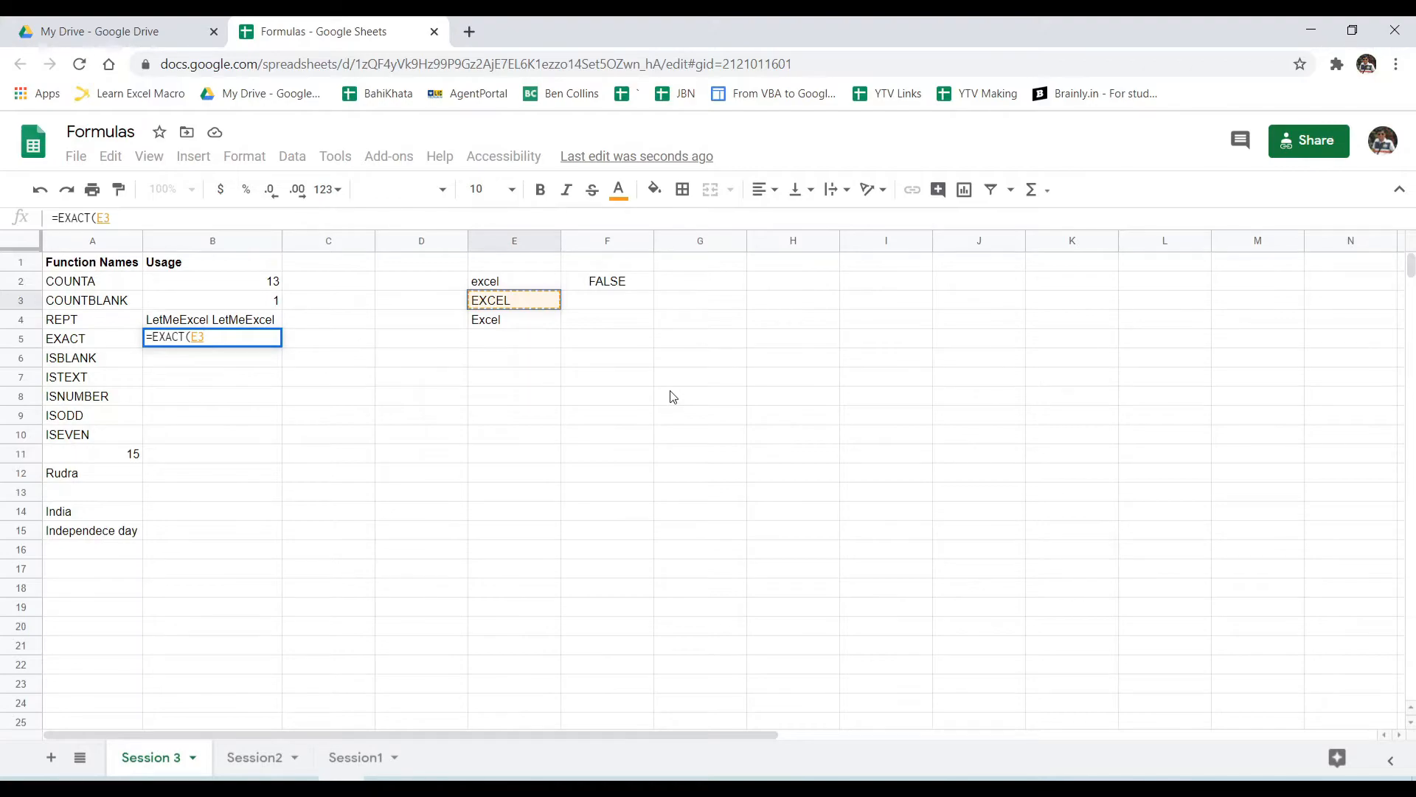
text(,)
key(Up)
key(Up)
key(Right)
key(Right)
key(Right)
key(Down)
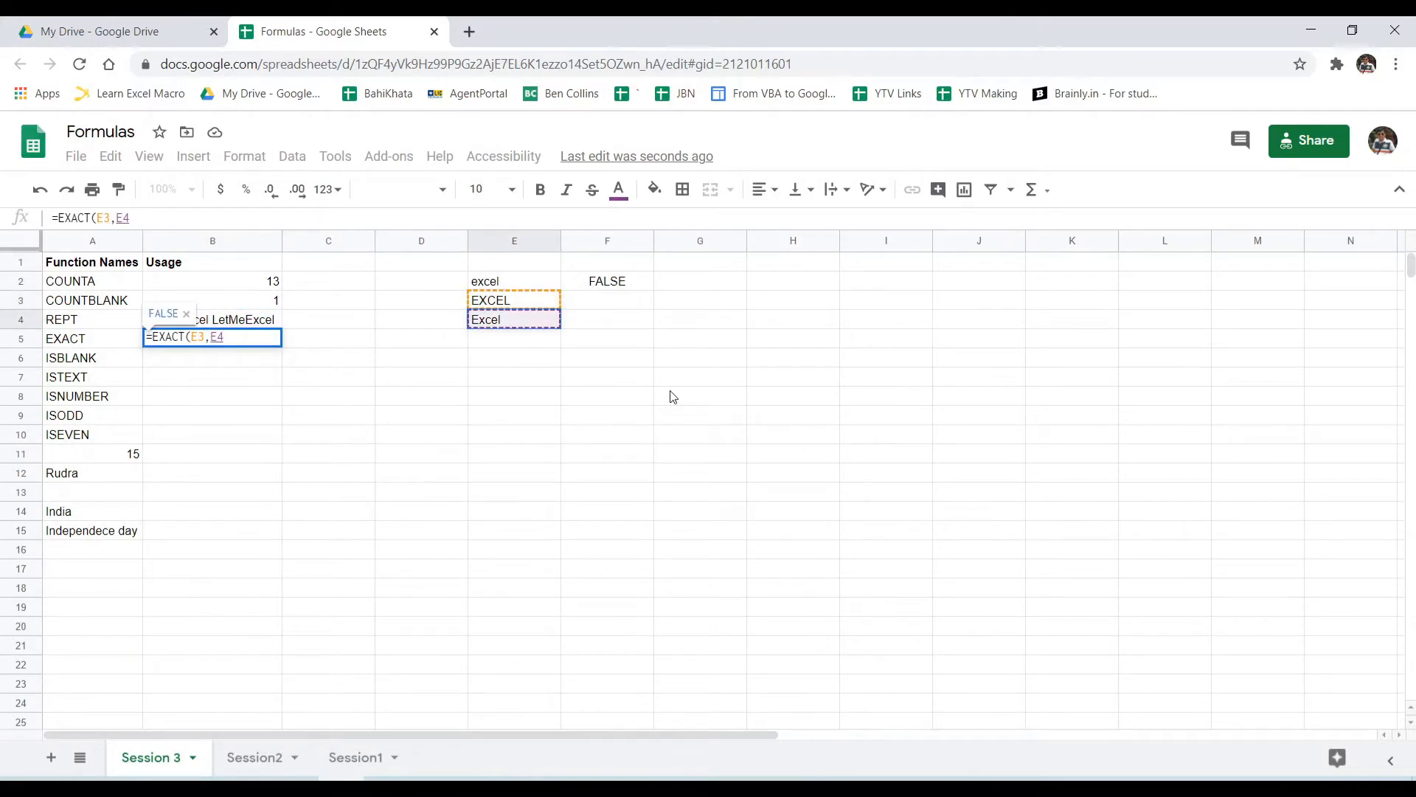
key(Return)
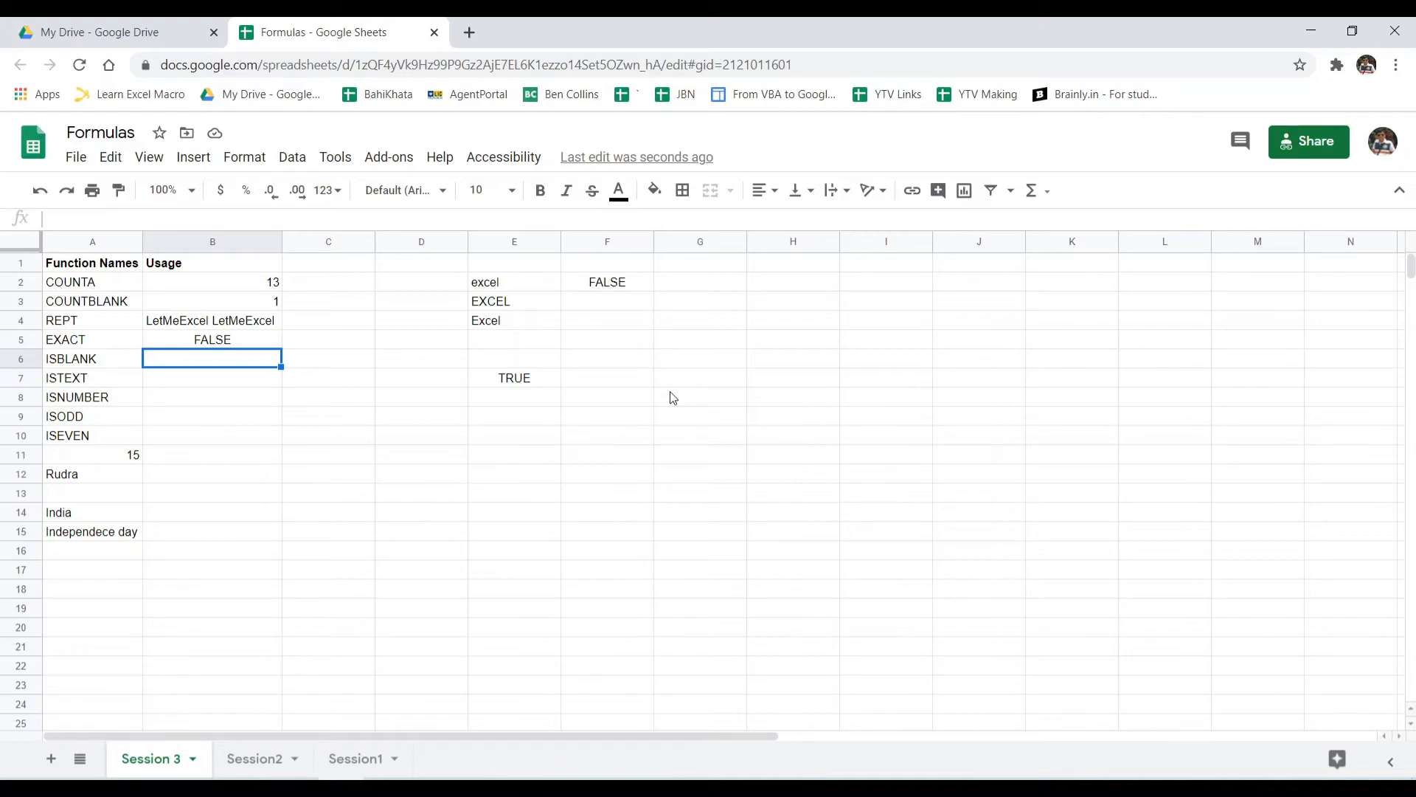
Enter =ISBLANK(A6) in cell B6 to test whether the cell holding the function name is empty.
text(=isb)
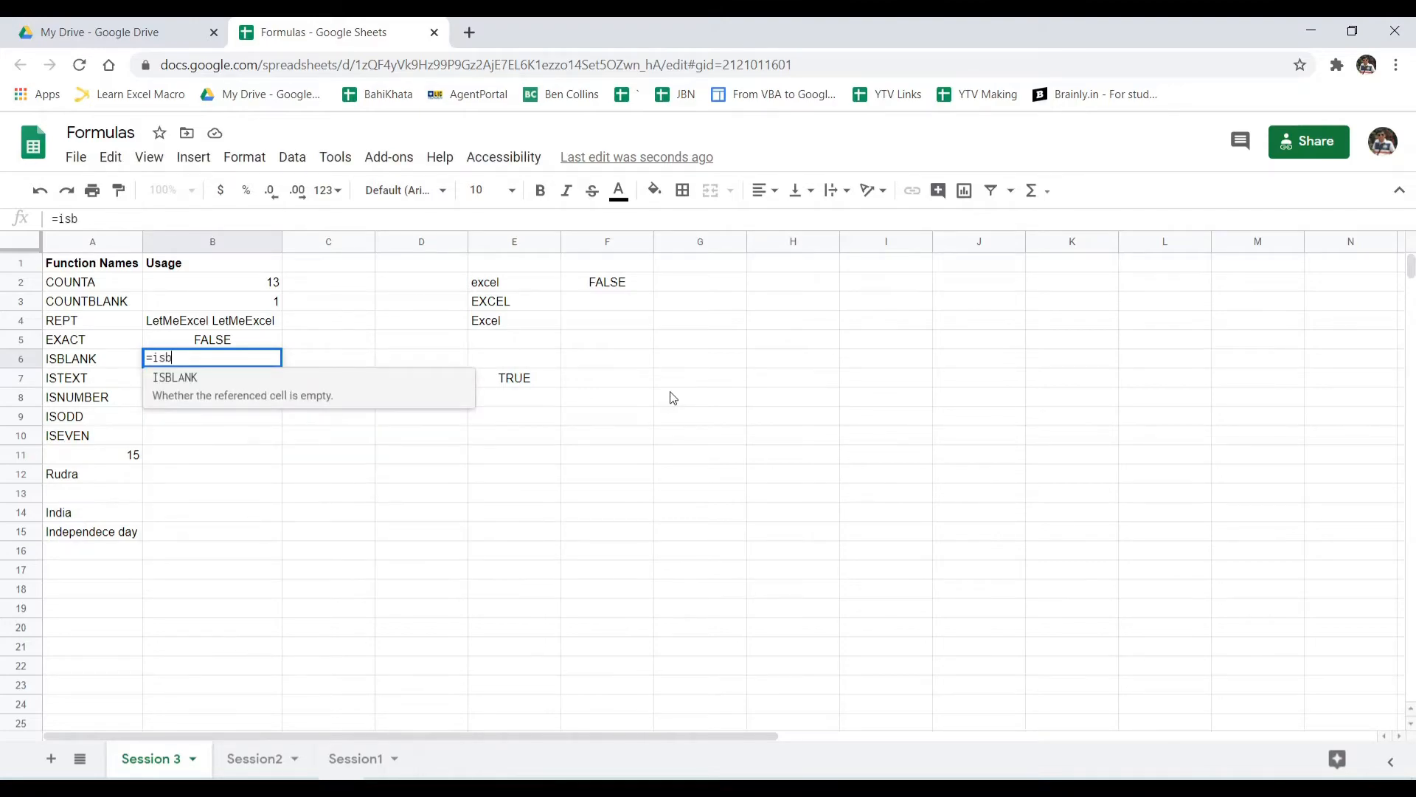
key(Tab)
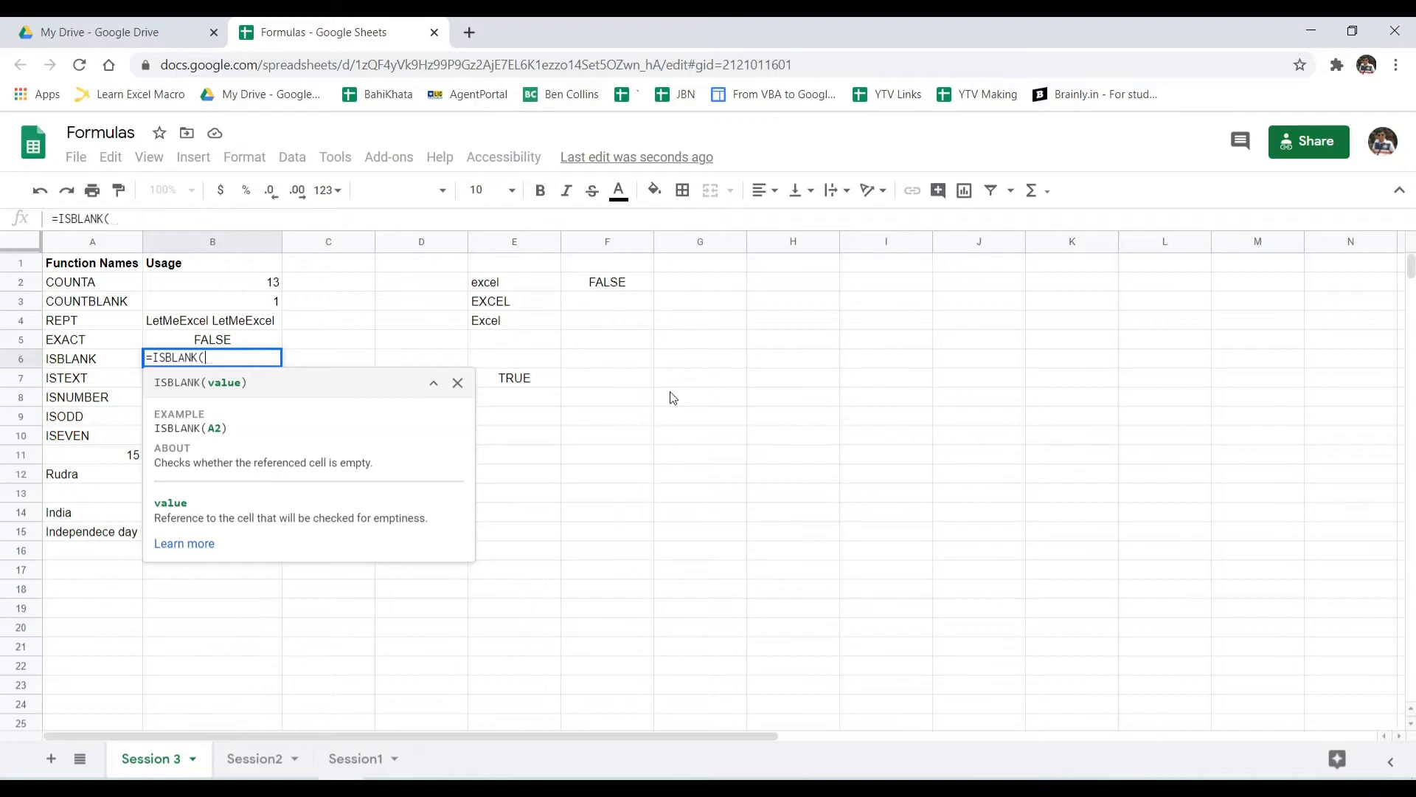
key(Left)
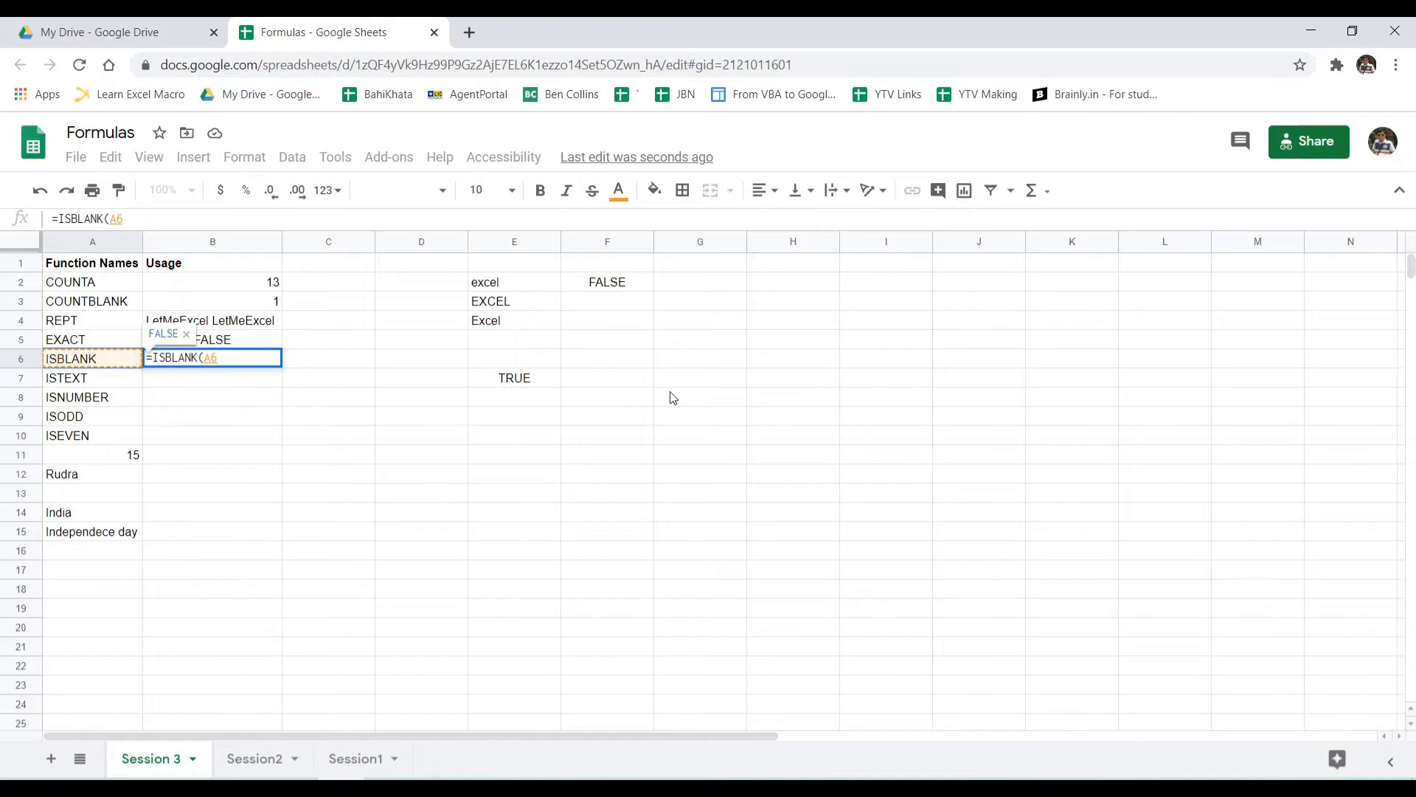
text())
key(Return)
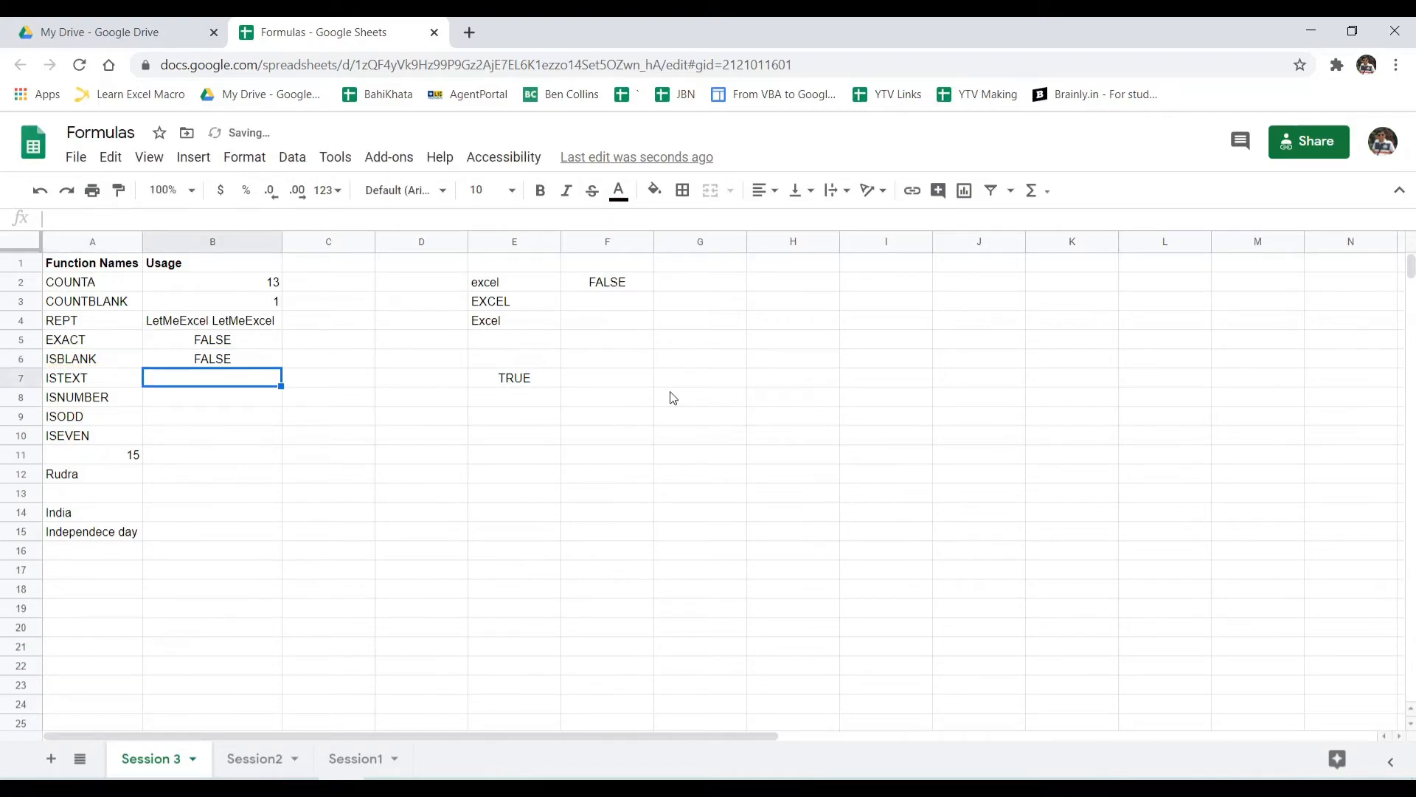
key(Up)
key(Left)
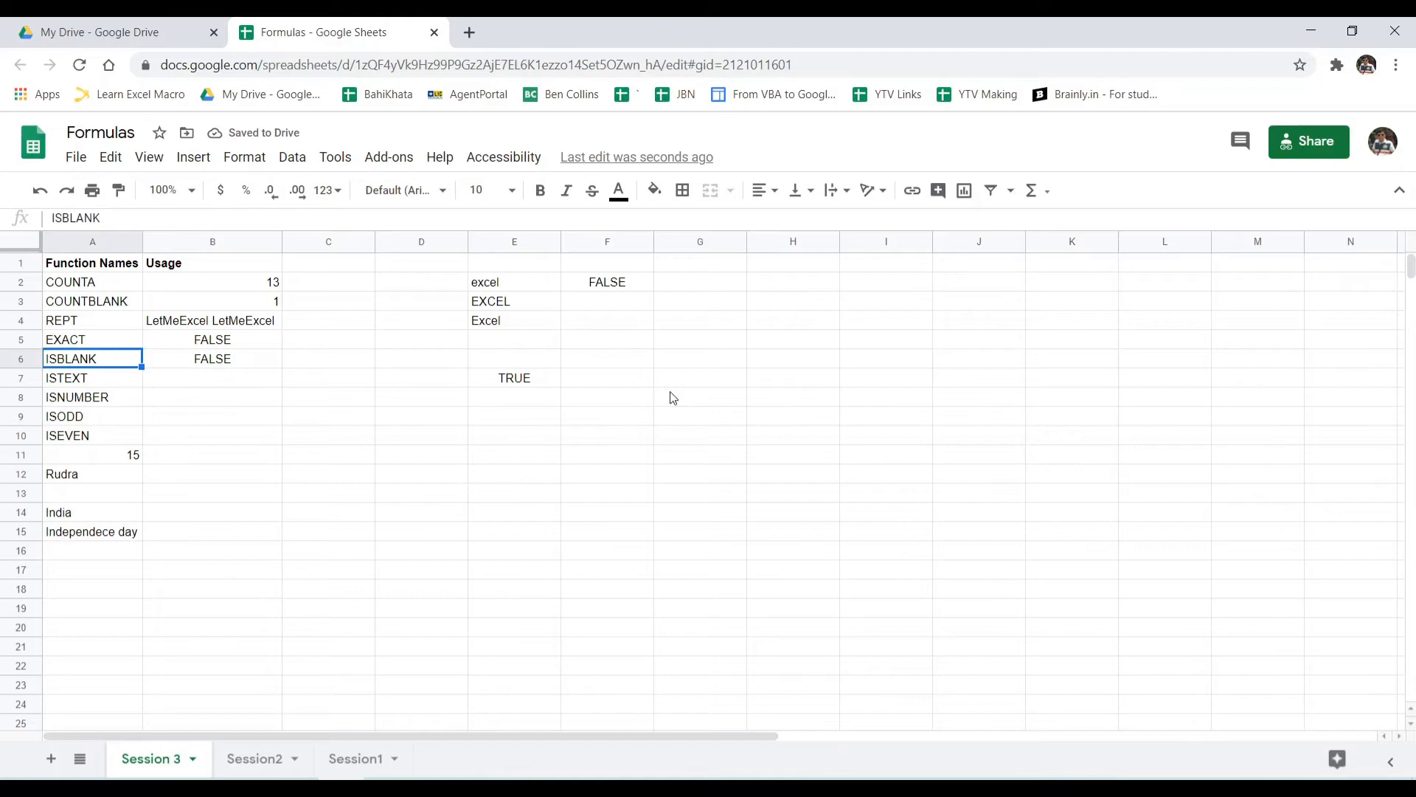
key(Right)
key(Left)
key(Right)
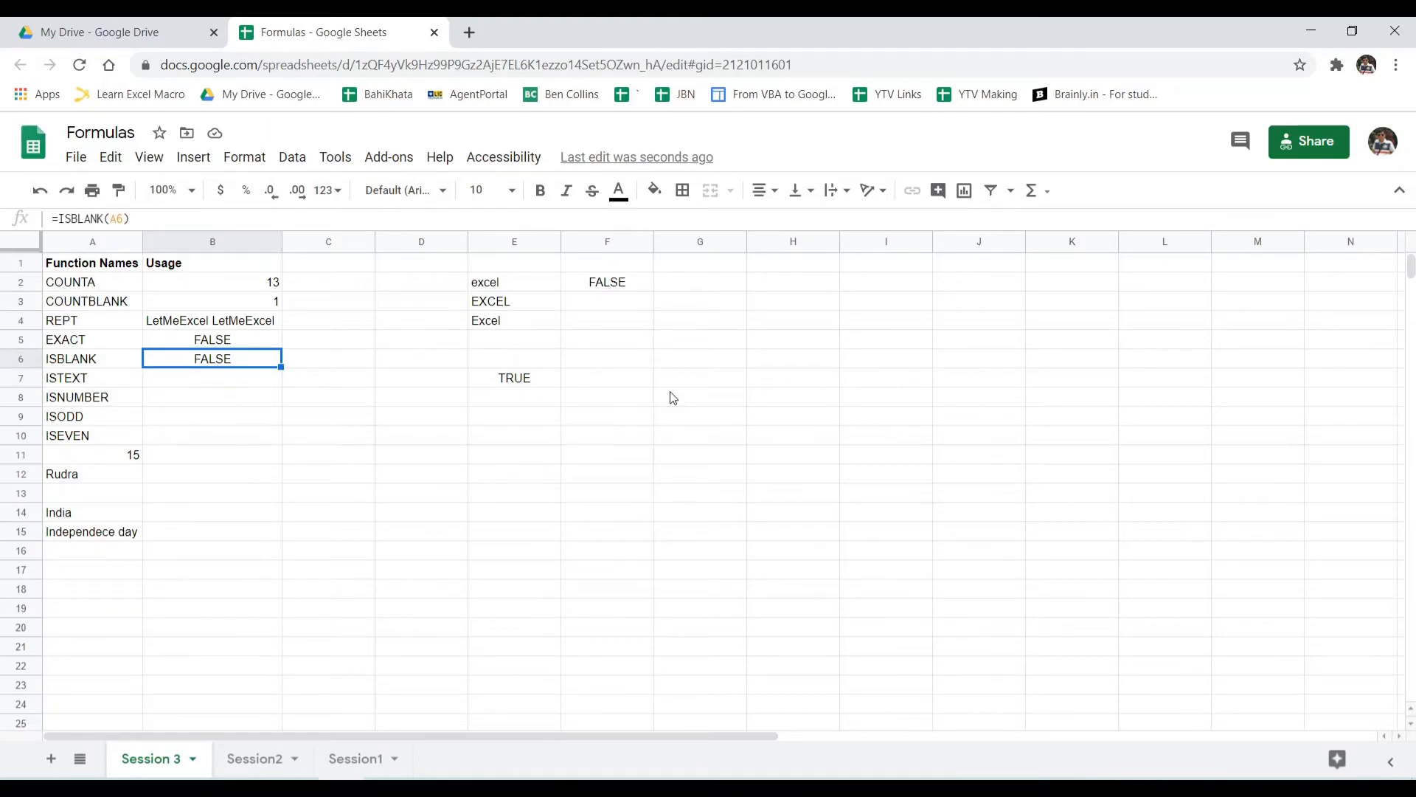
Enter =ISBLANK(C5) in cell C6 to run the blank test on an empty cell.
key(Right)
text(=)
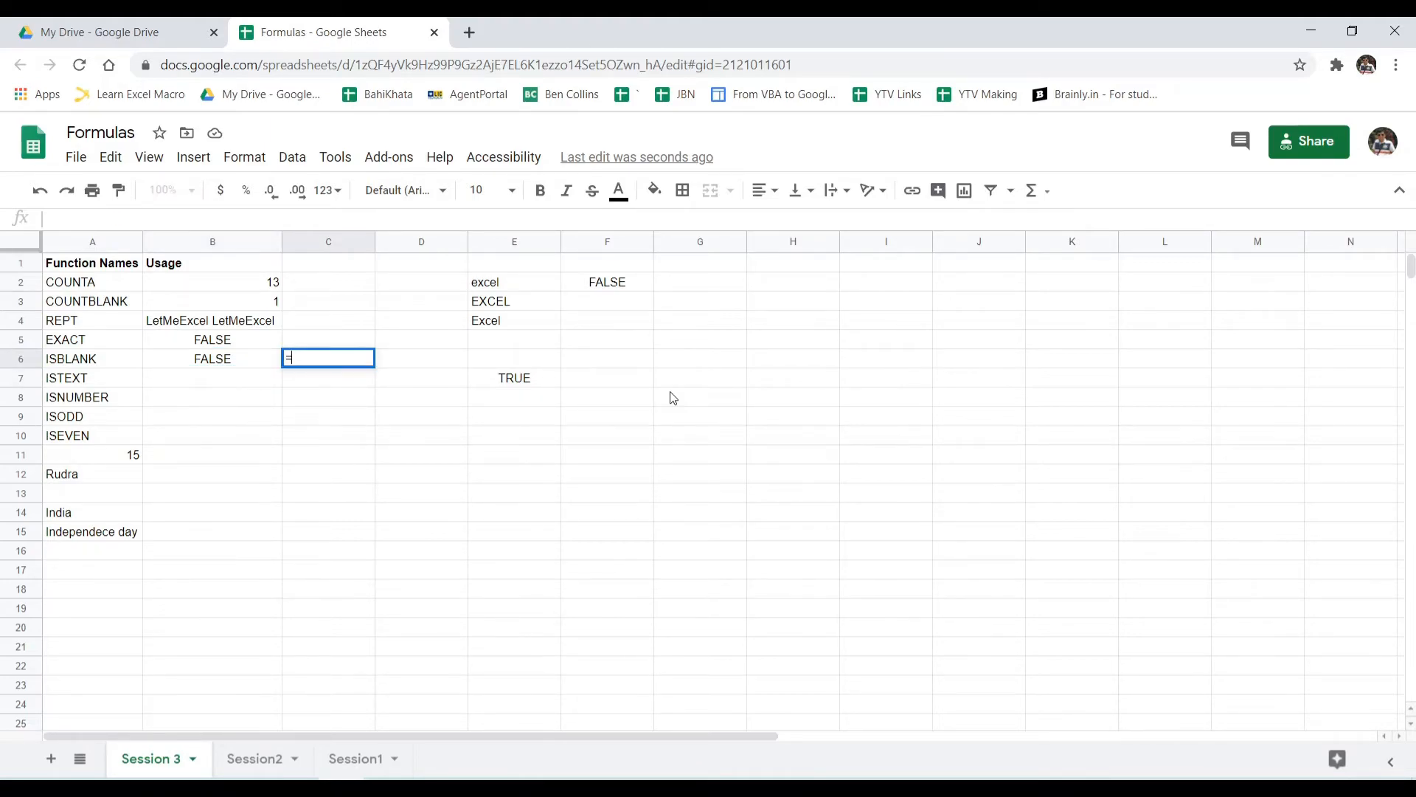
text(ifsbl)
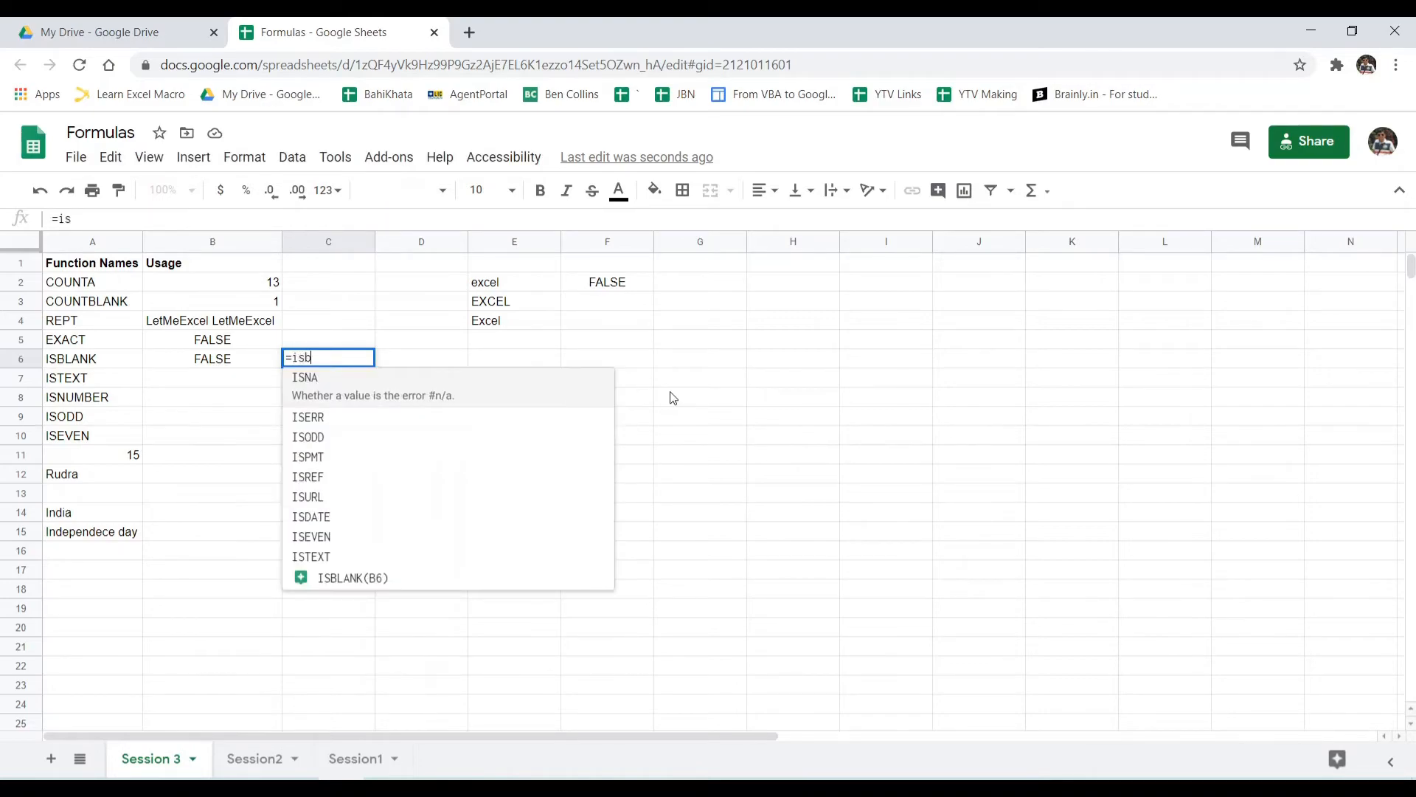
key(Tab)
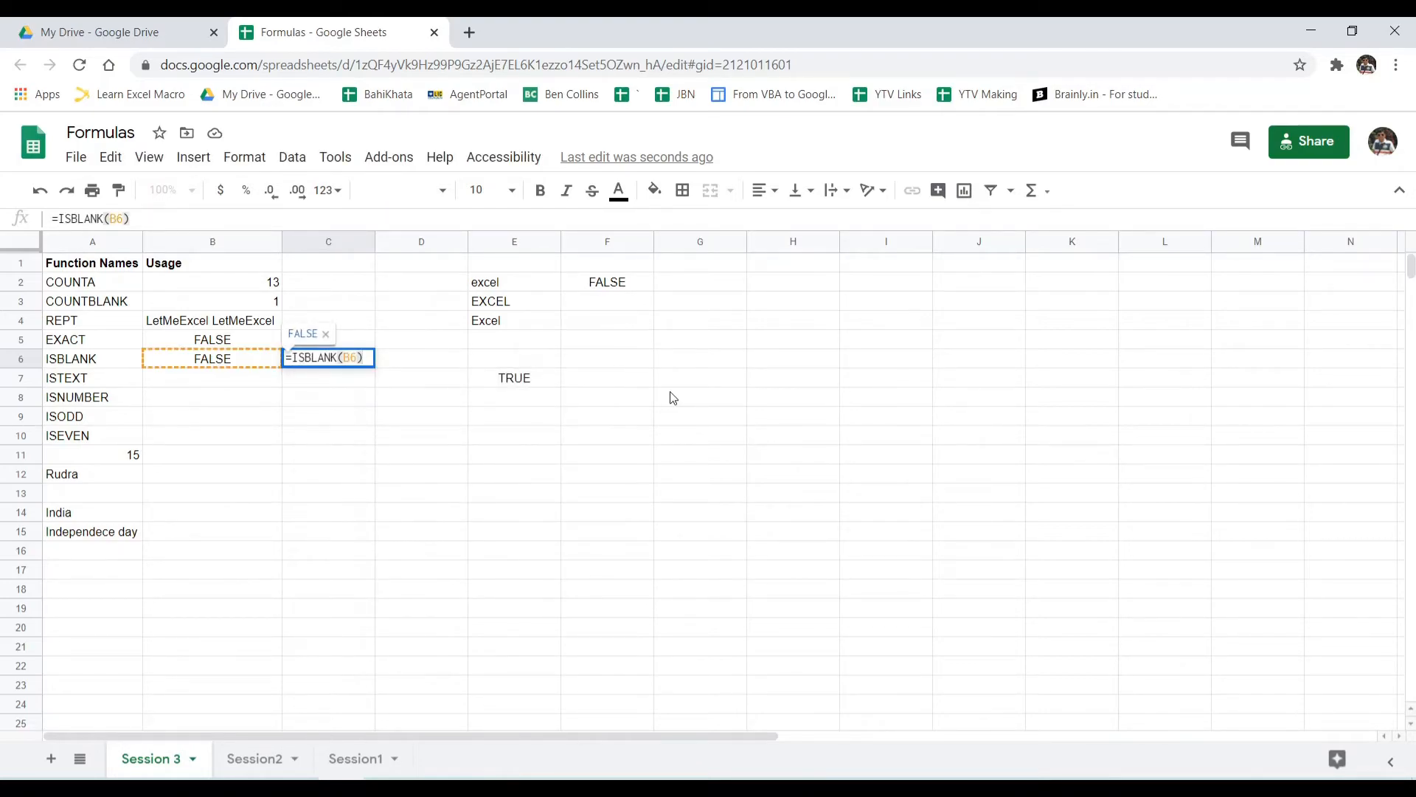
key(BackSpace)
key(BackSpace)
key(BackSpace)
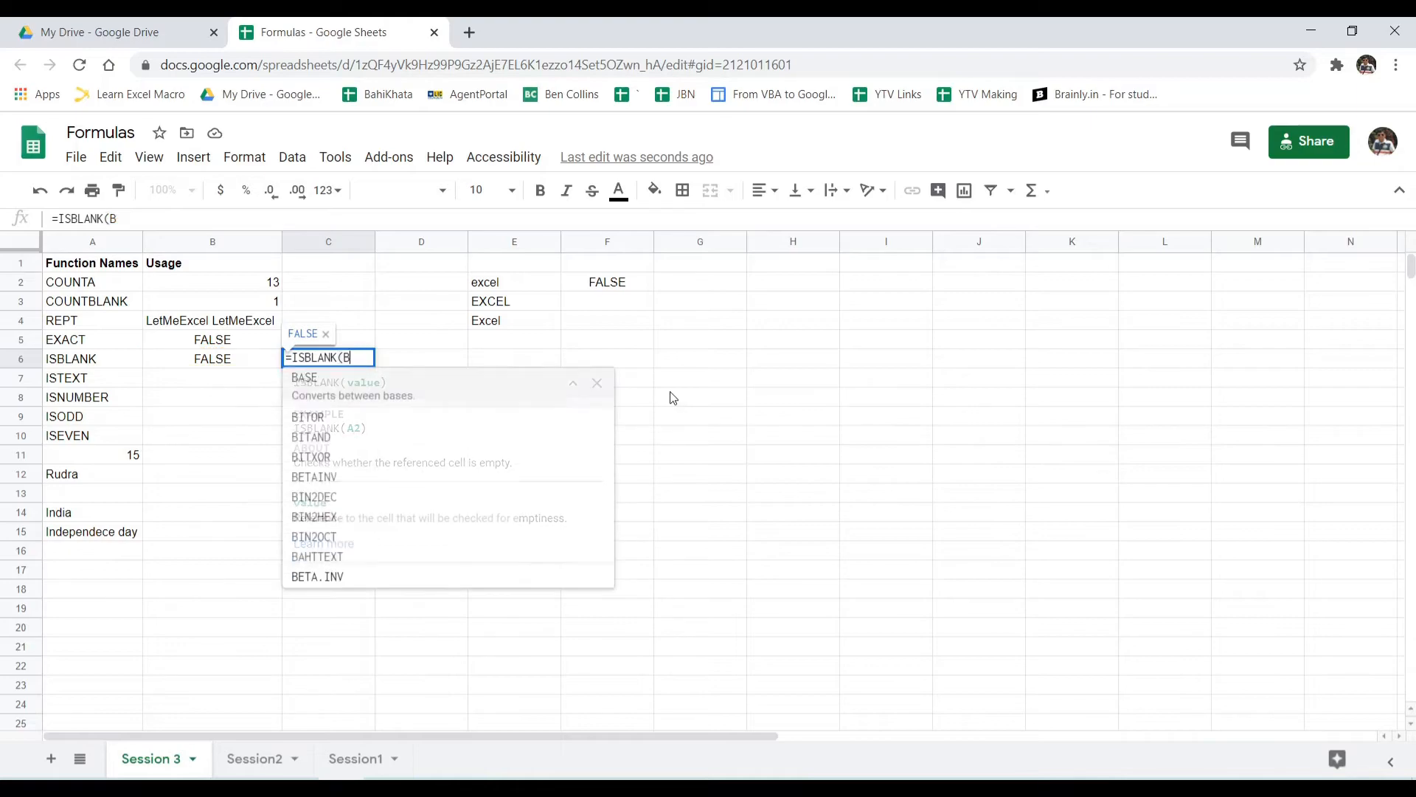
key(Up)
text())
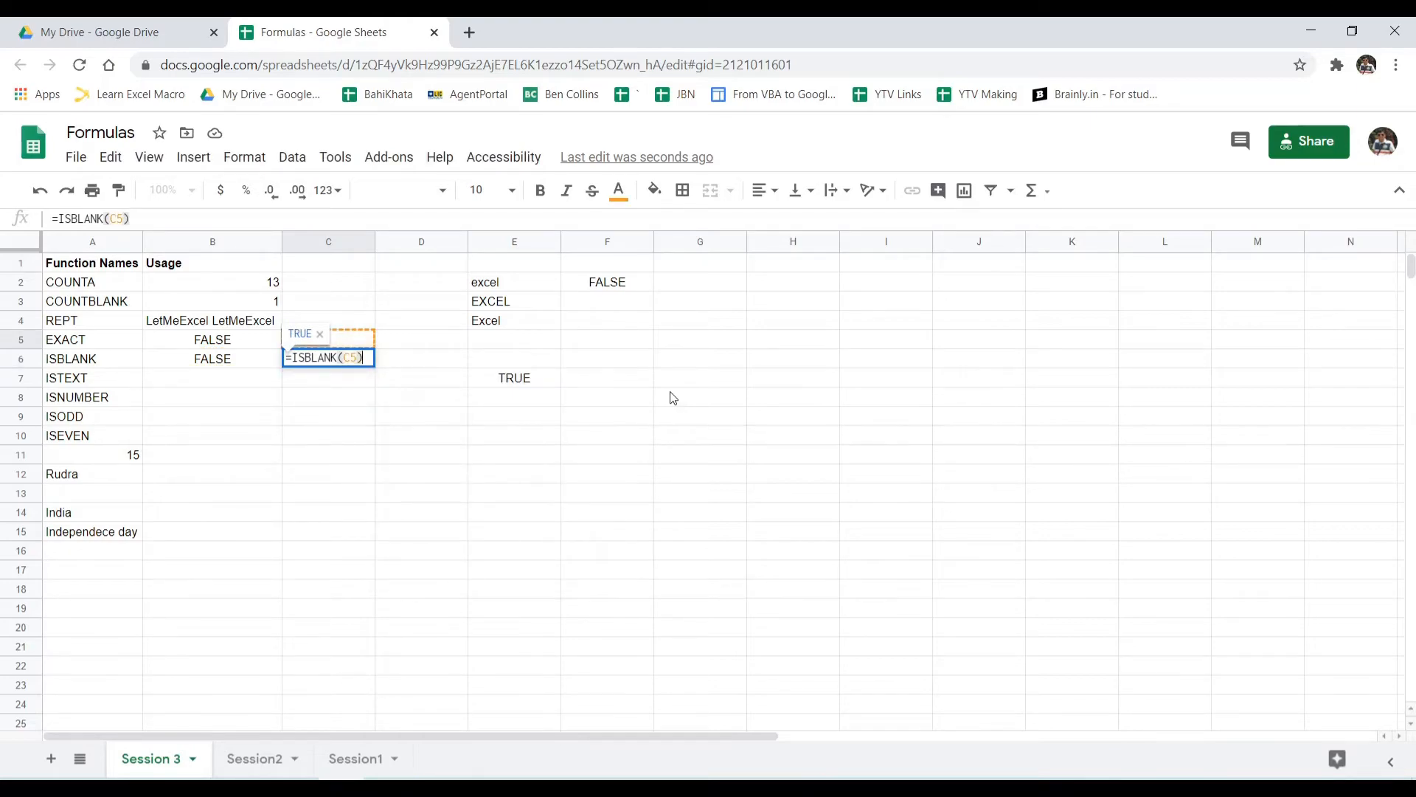
key(Return)
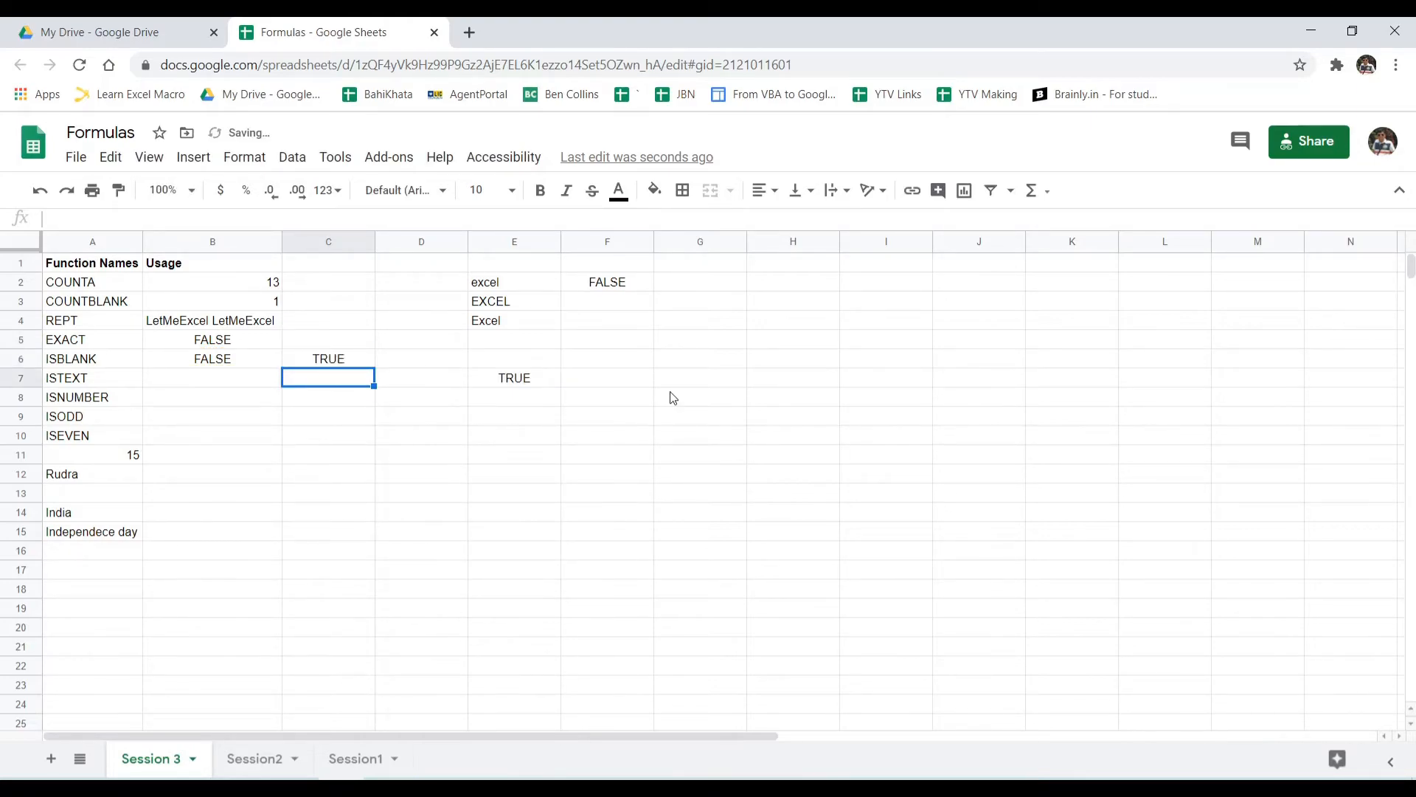
Enter =ISTEXT(A7) in cell B7 to test whether the function name in A7 is text.
key(Up)
key(Left)
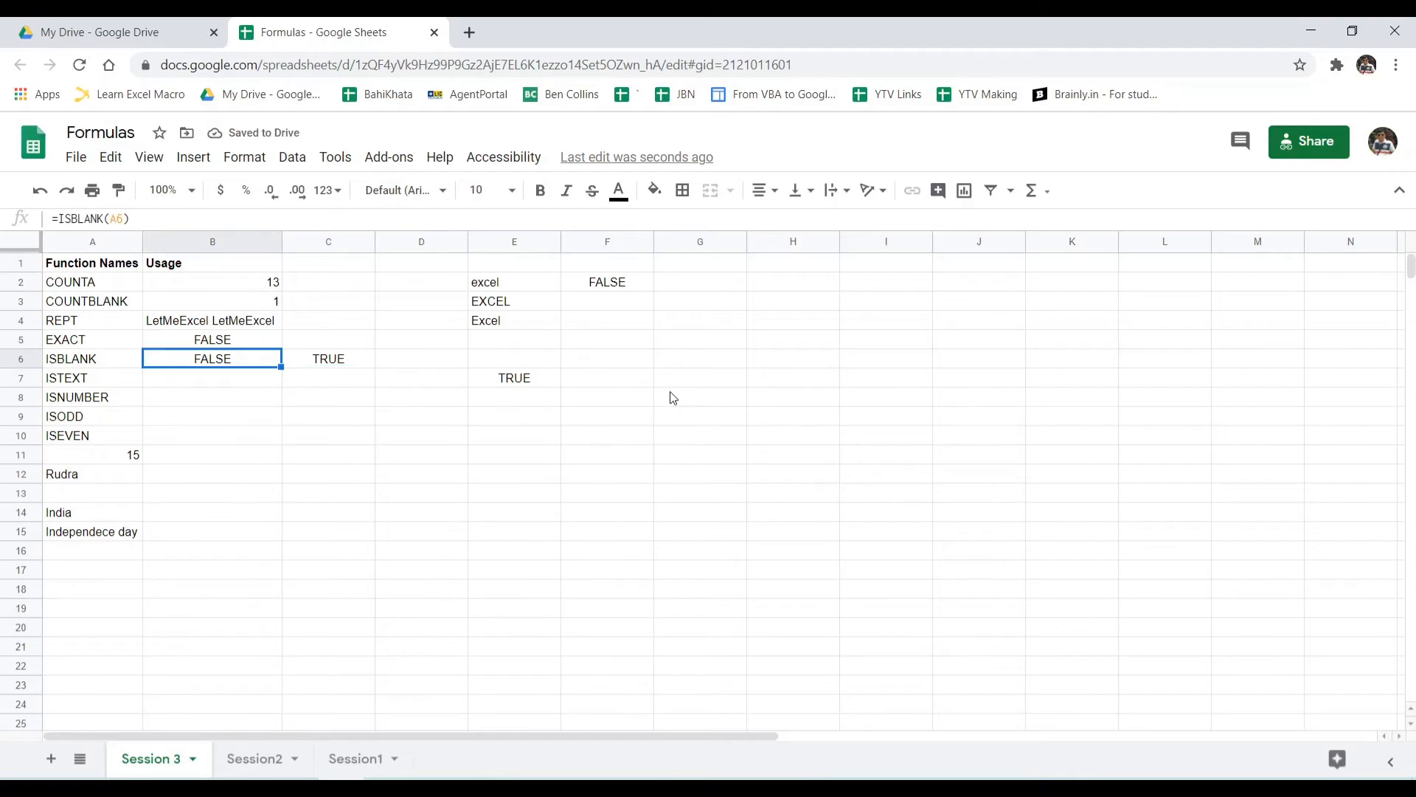
key(Down)
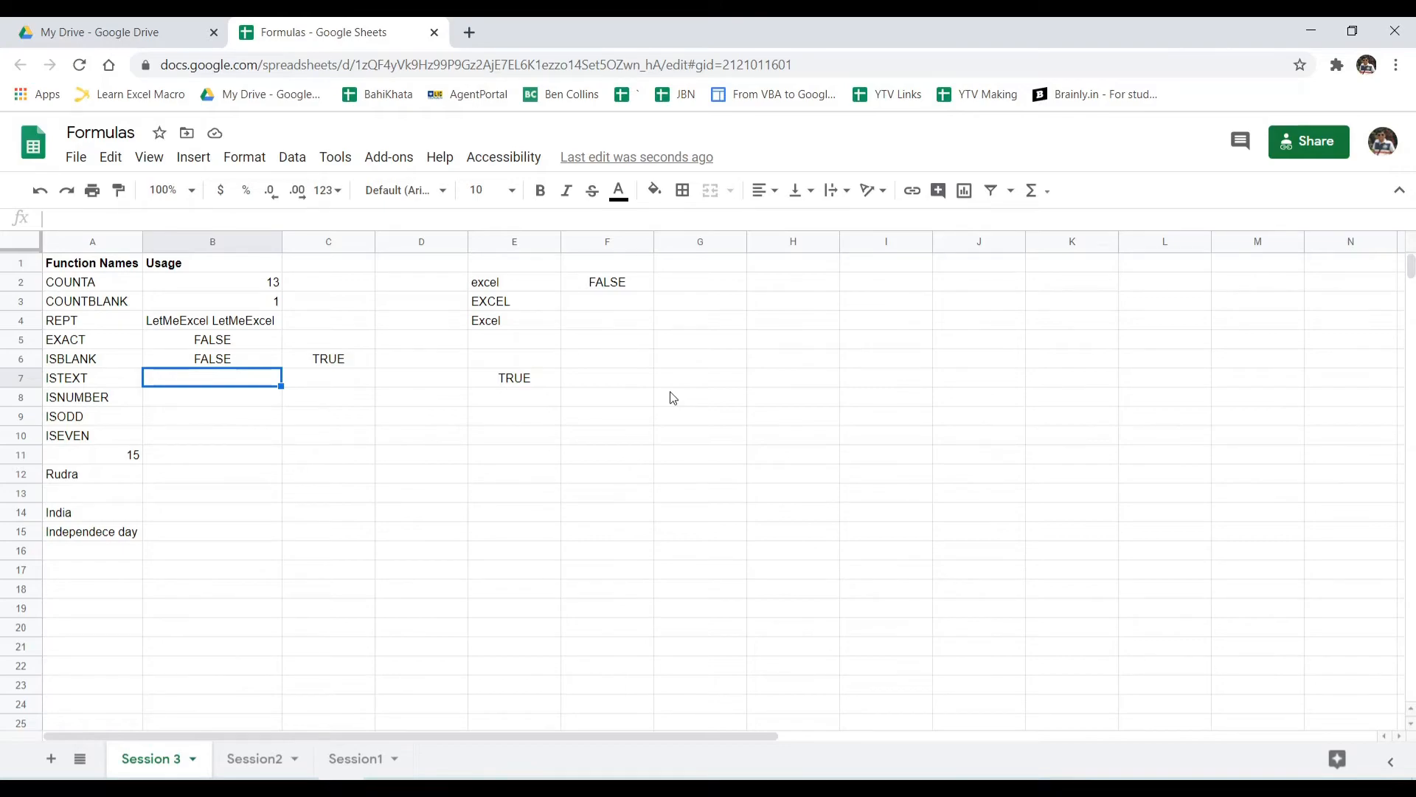
text(=)
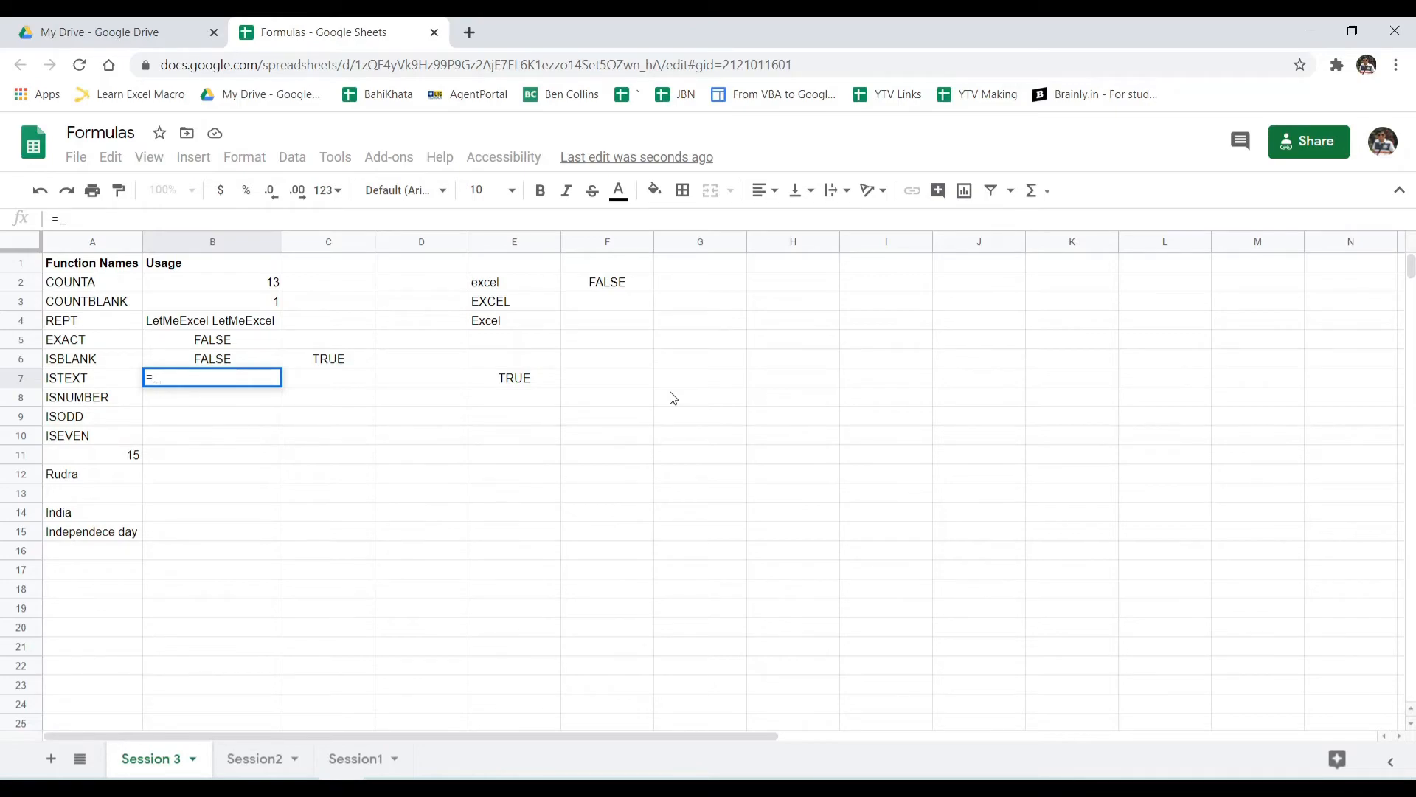
text(ISTEXT(A7))
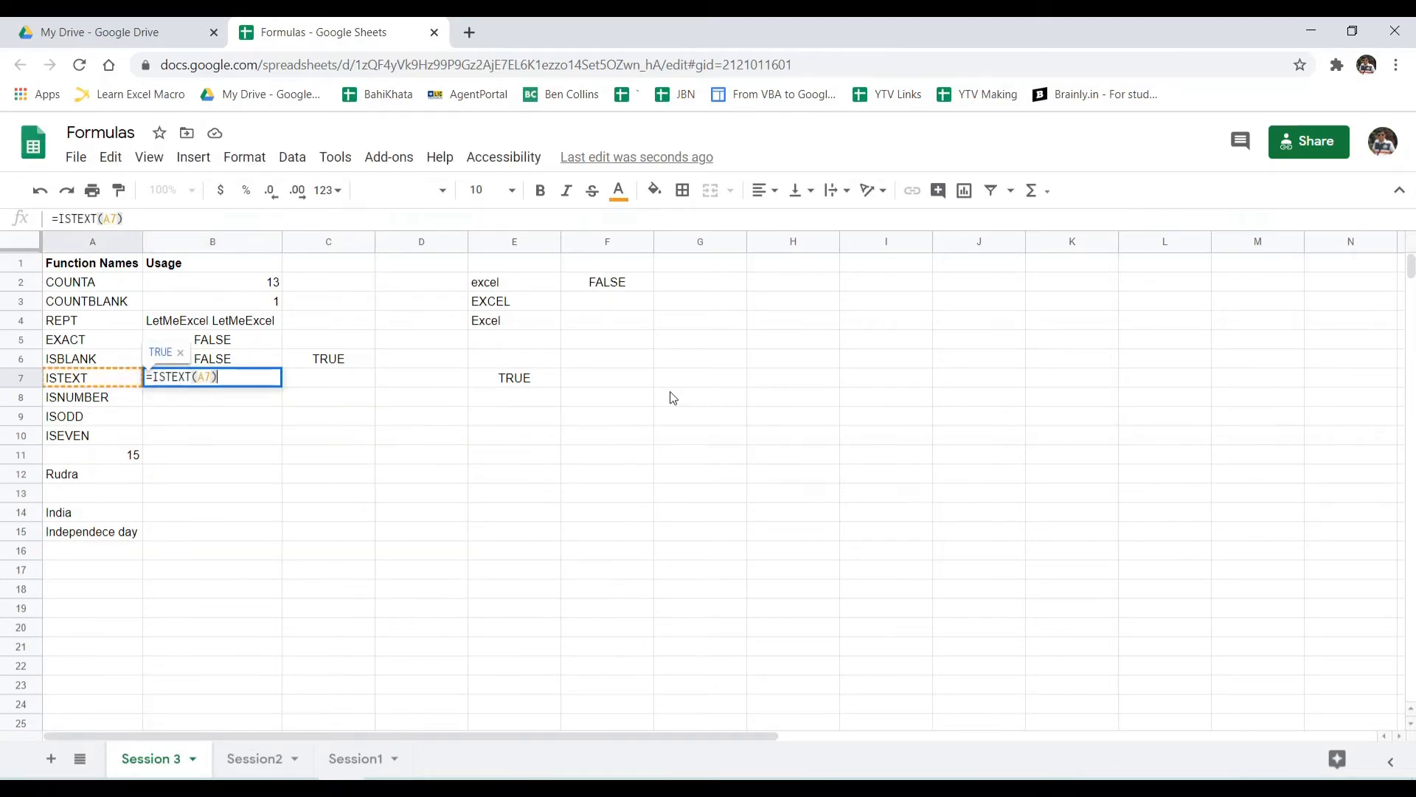
key(Return)
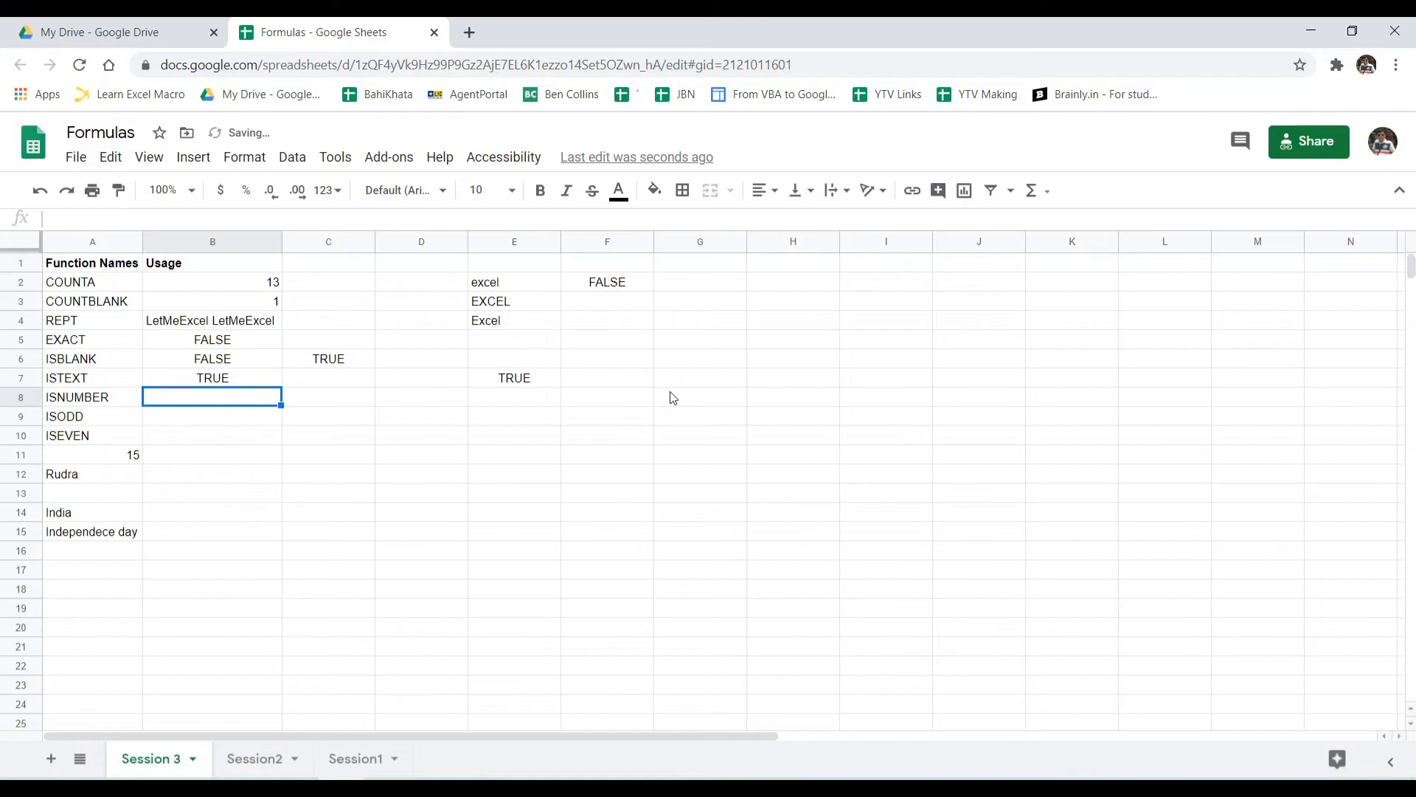
key(Up)
key(Left)
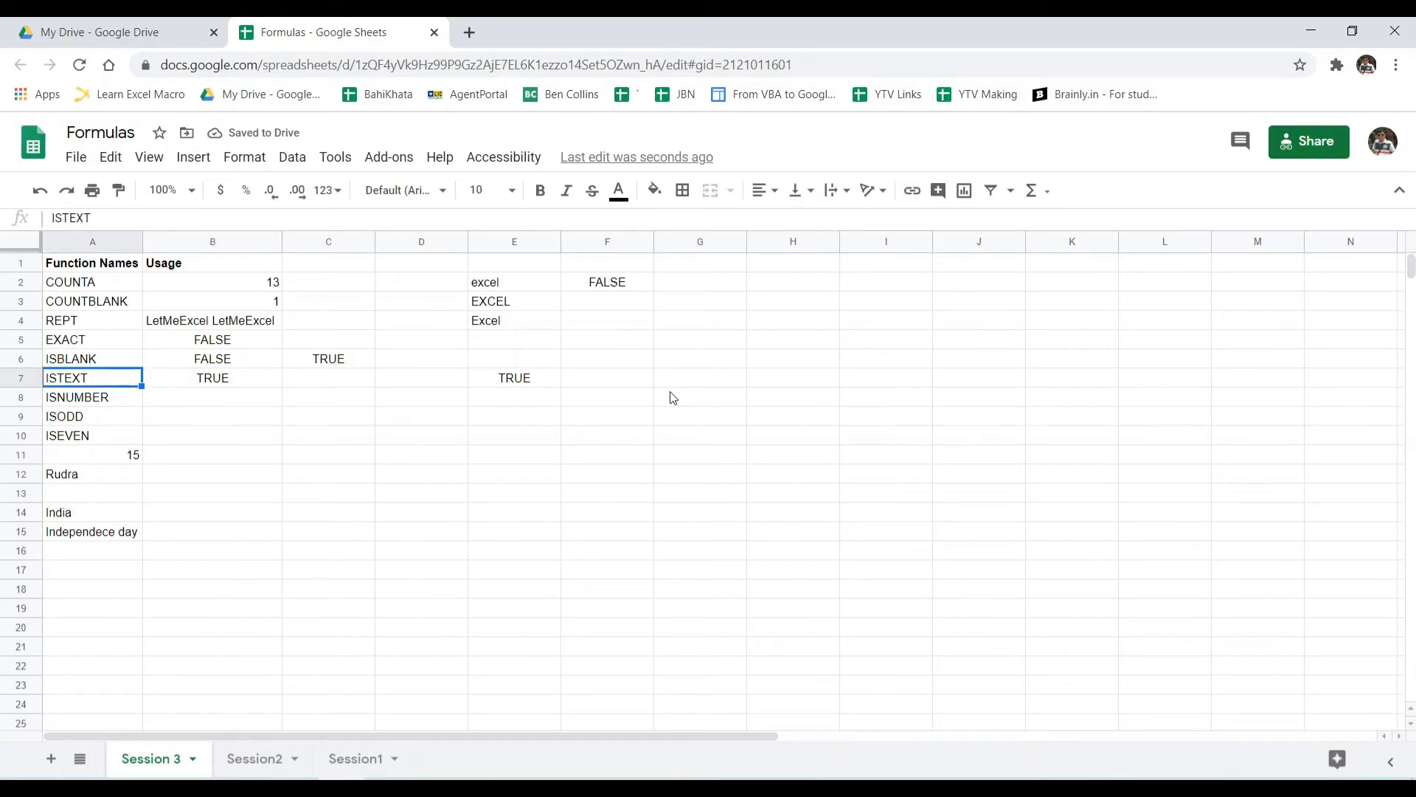
key(Right)
key(Right)
key(Down)
key(Left)
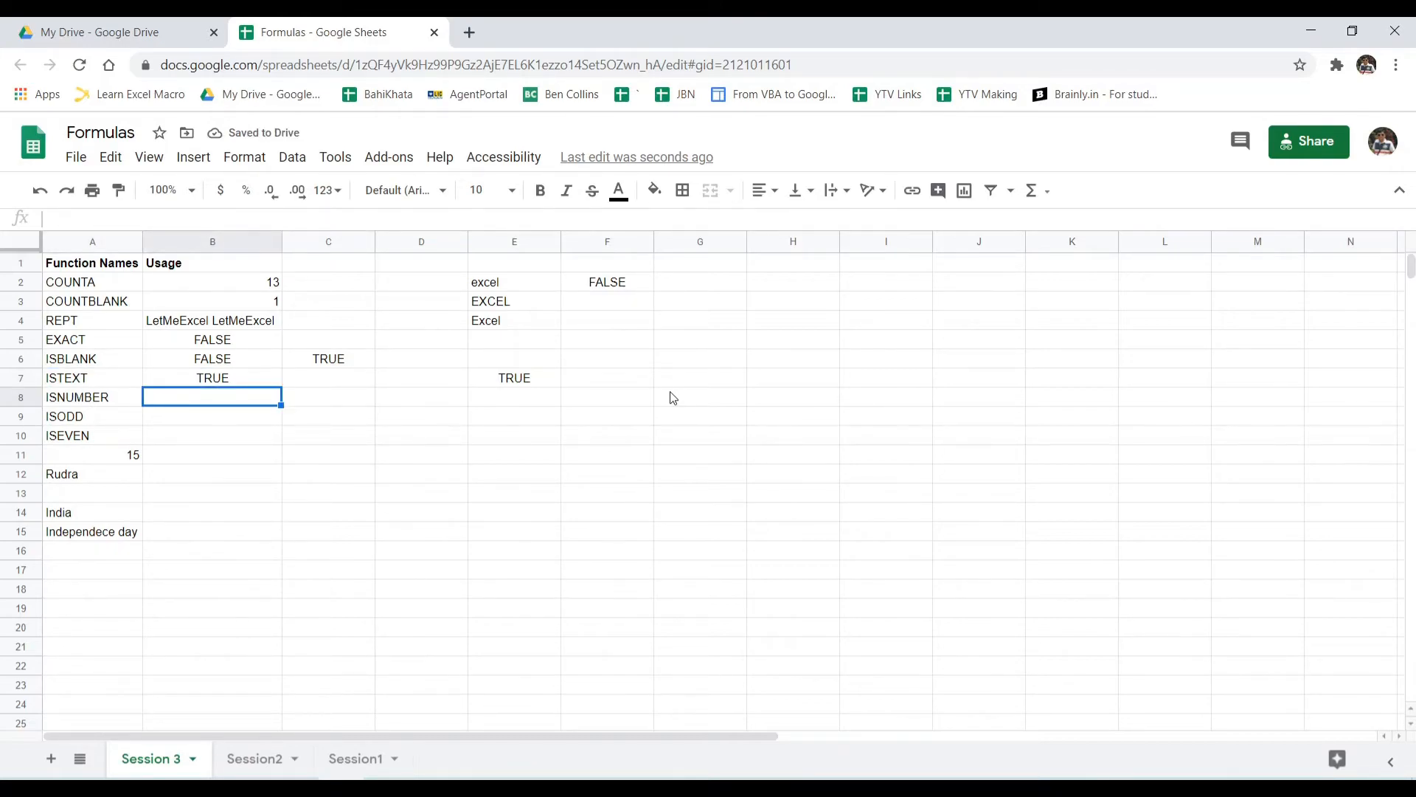
key(Up)
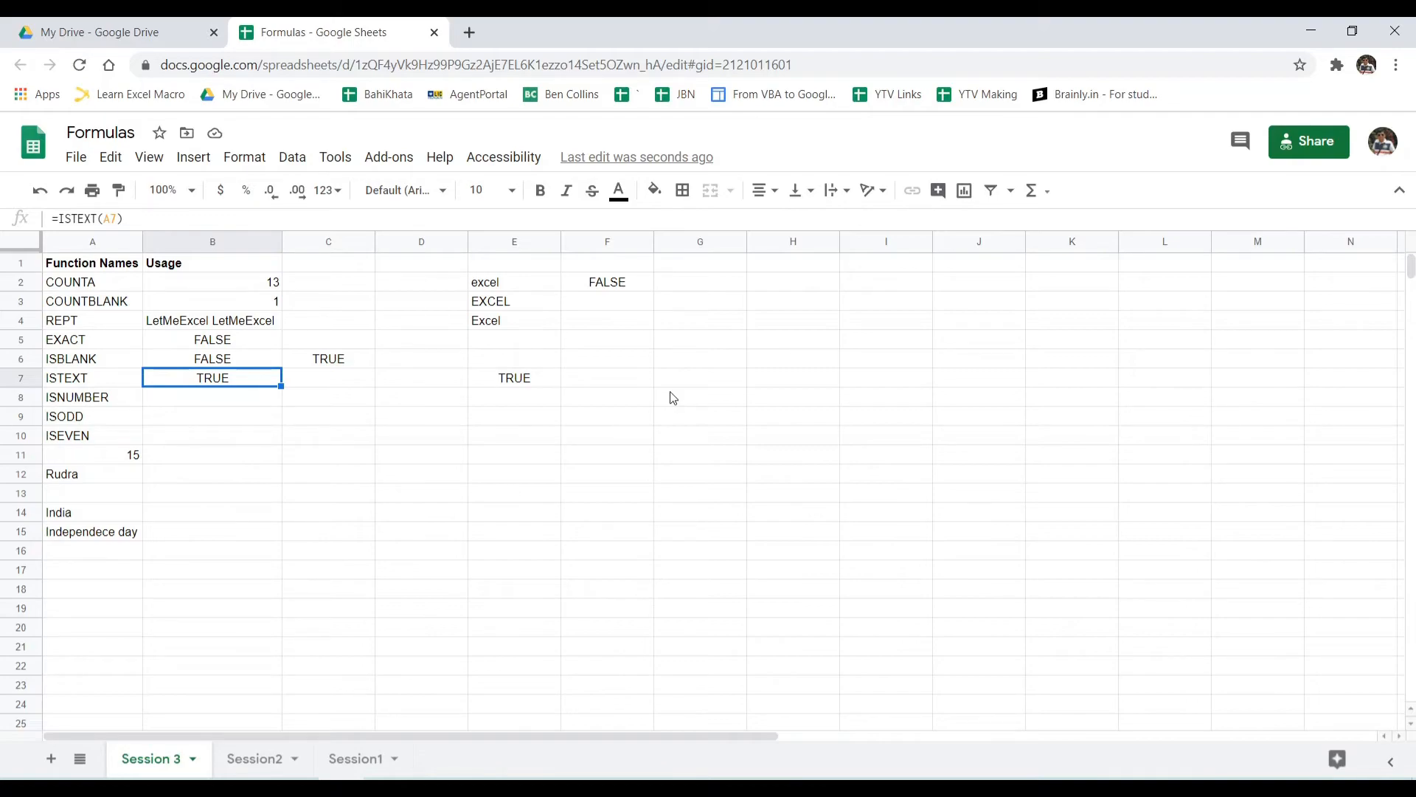
text(=)
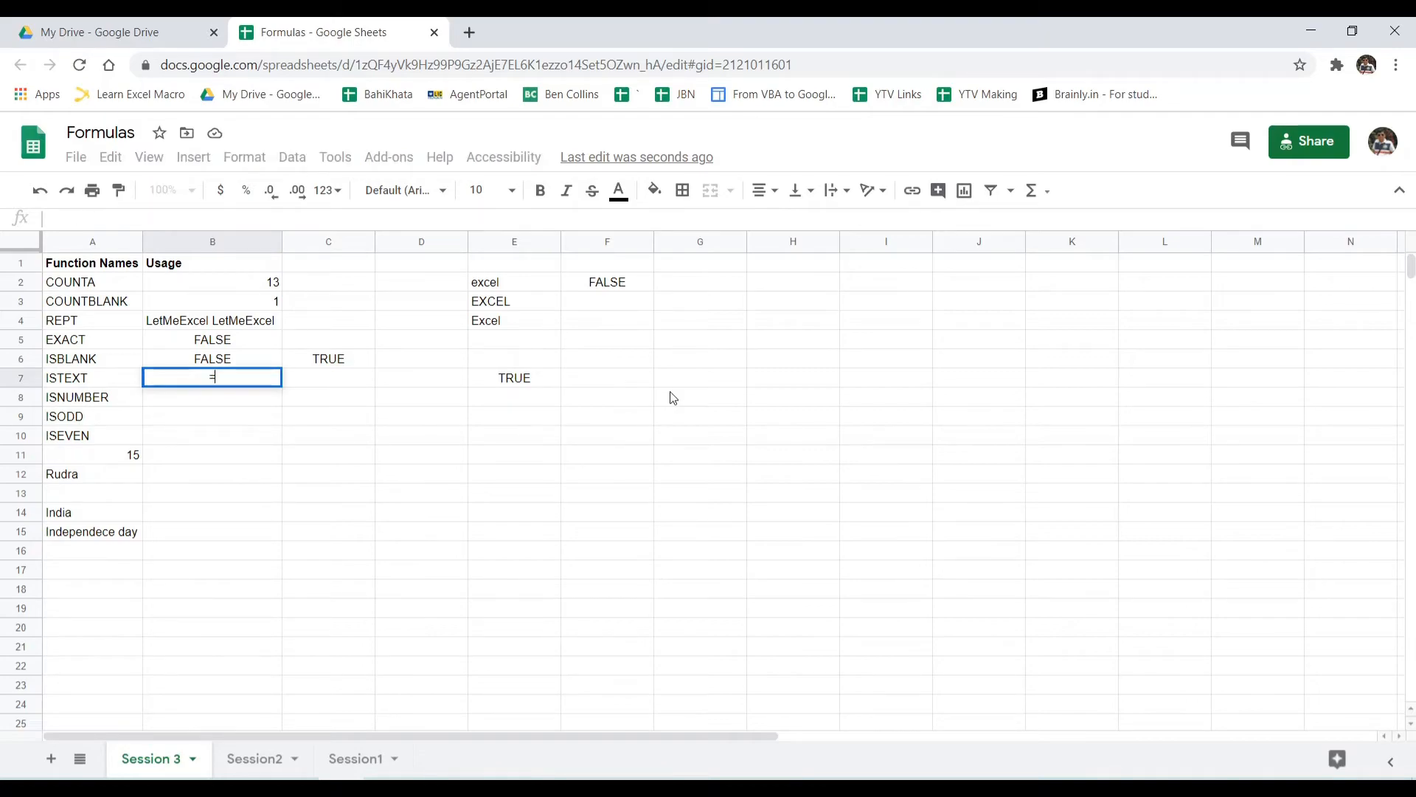
key(Escape)
Enter =ISTEXT(B2) in cell C7 to run the text test on the numeric COUNTA result.
key(Right)
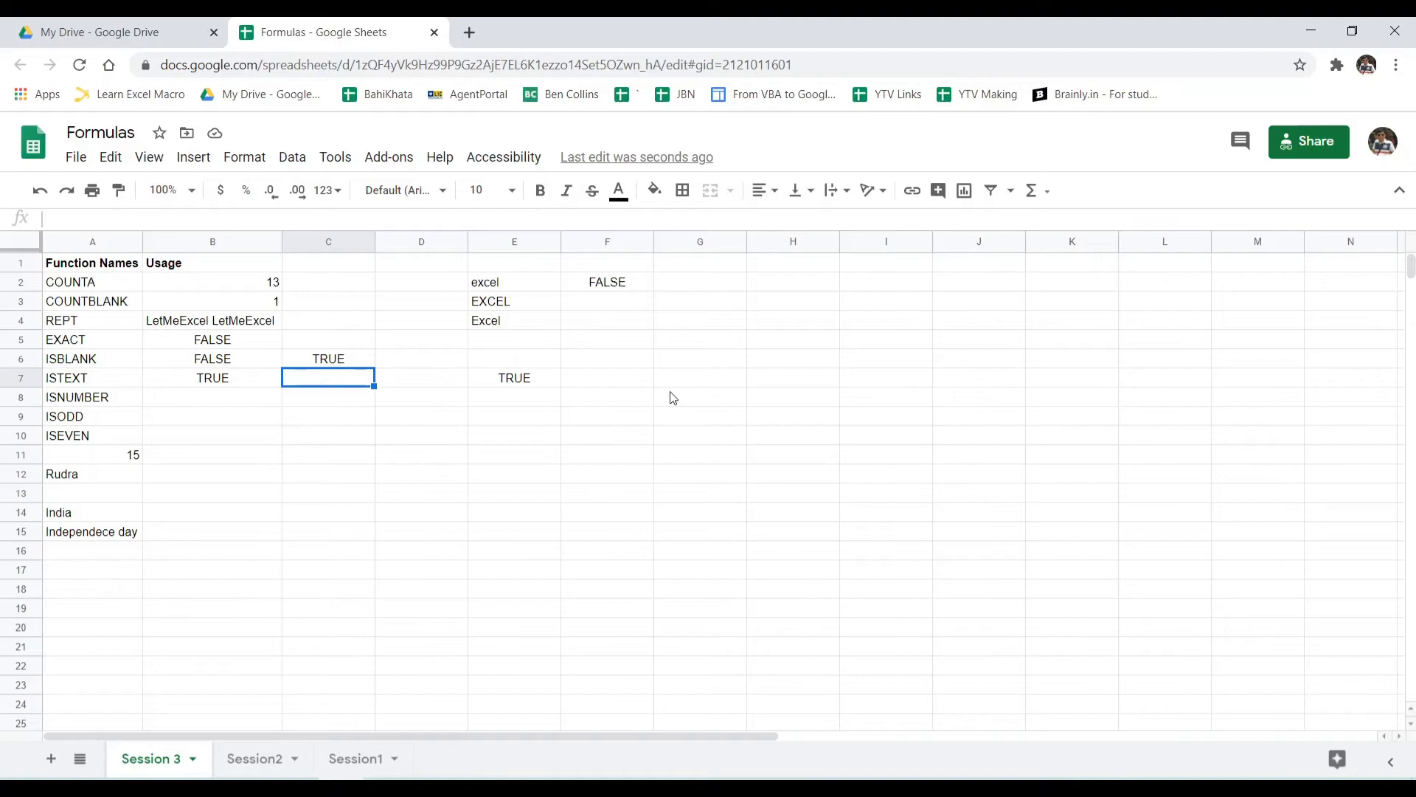
text(=is)
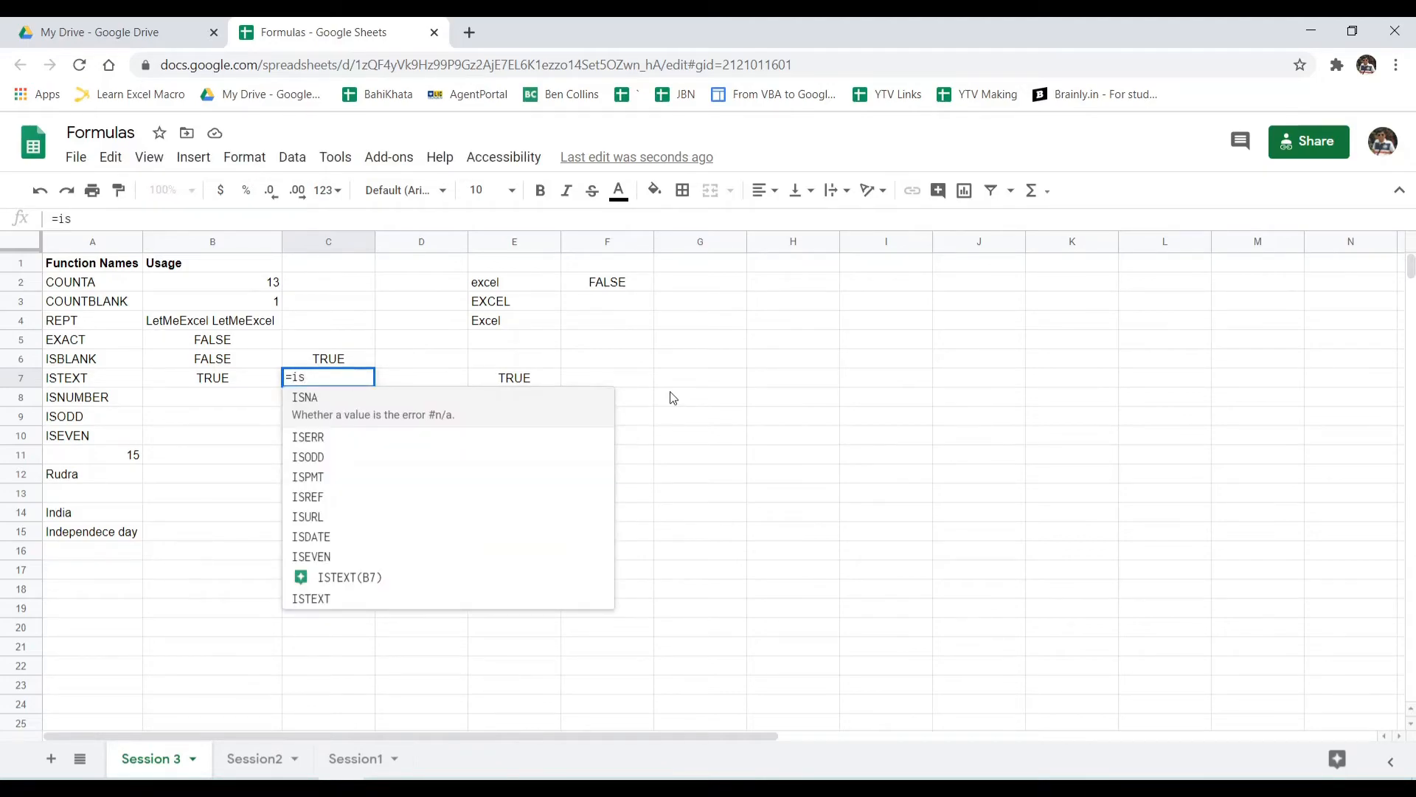
text(te)
key(Tab)
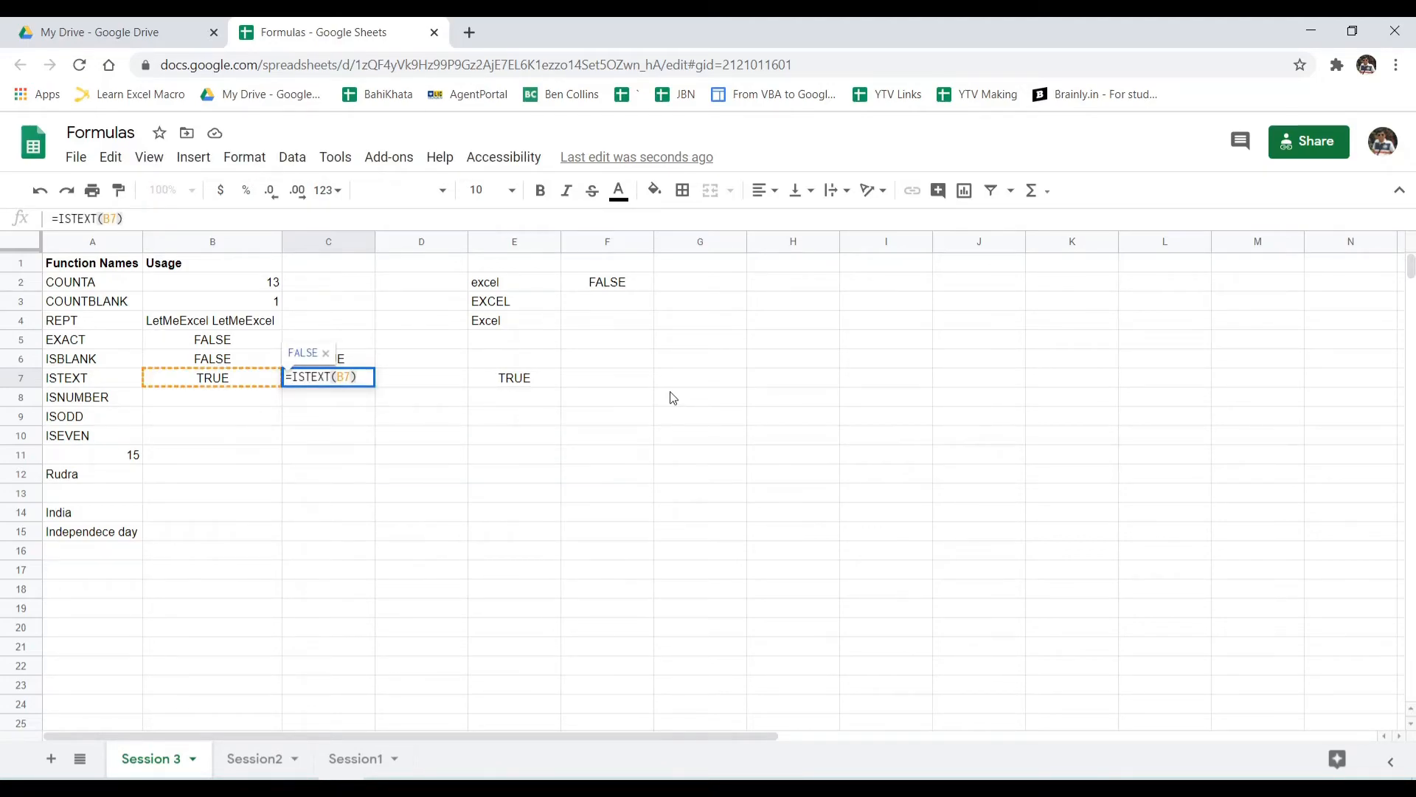
key(BackSpace)
key(BackSpace)
key(BackSpace)
key(Up)
key(Up)
key(Up)
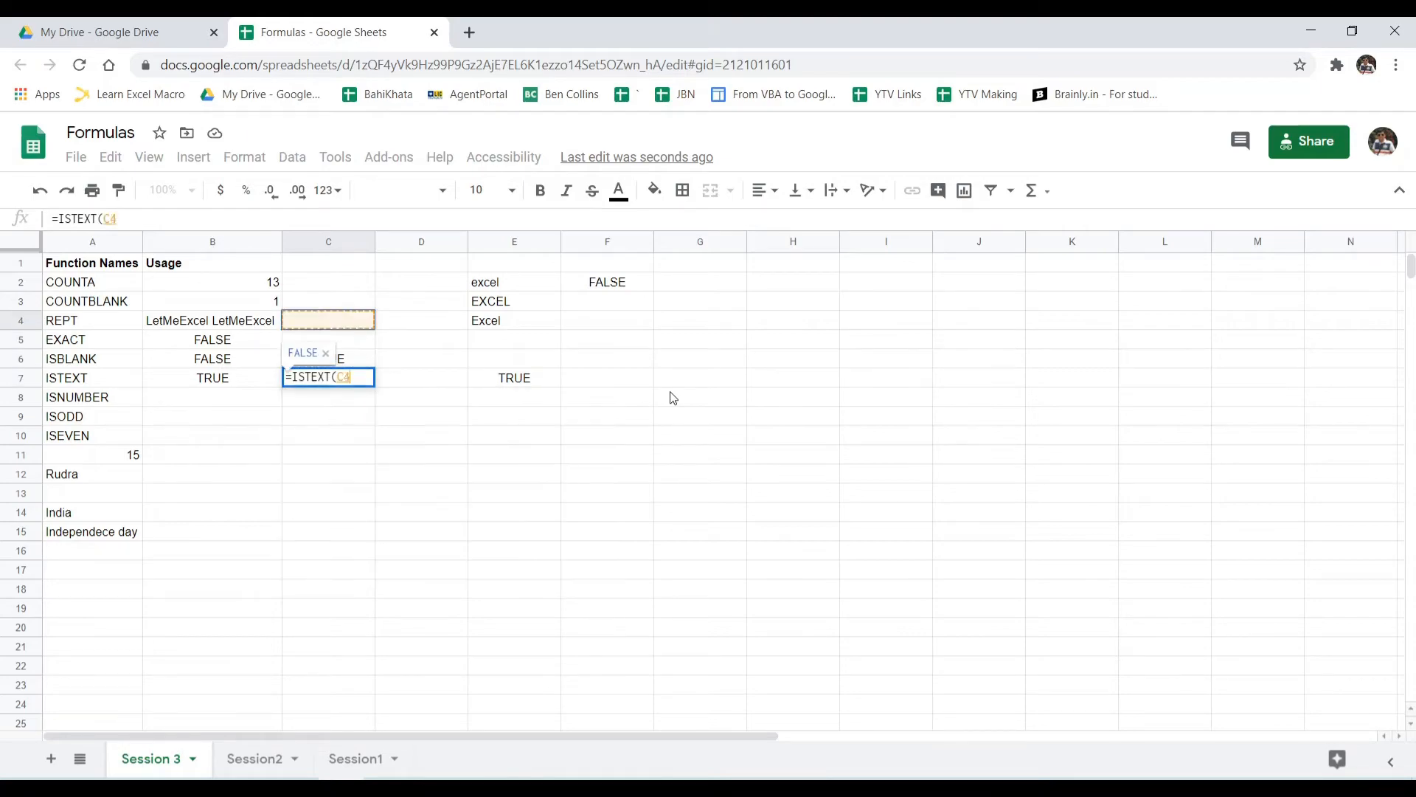
key(Up)
key(Up)
key(Left)
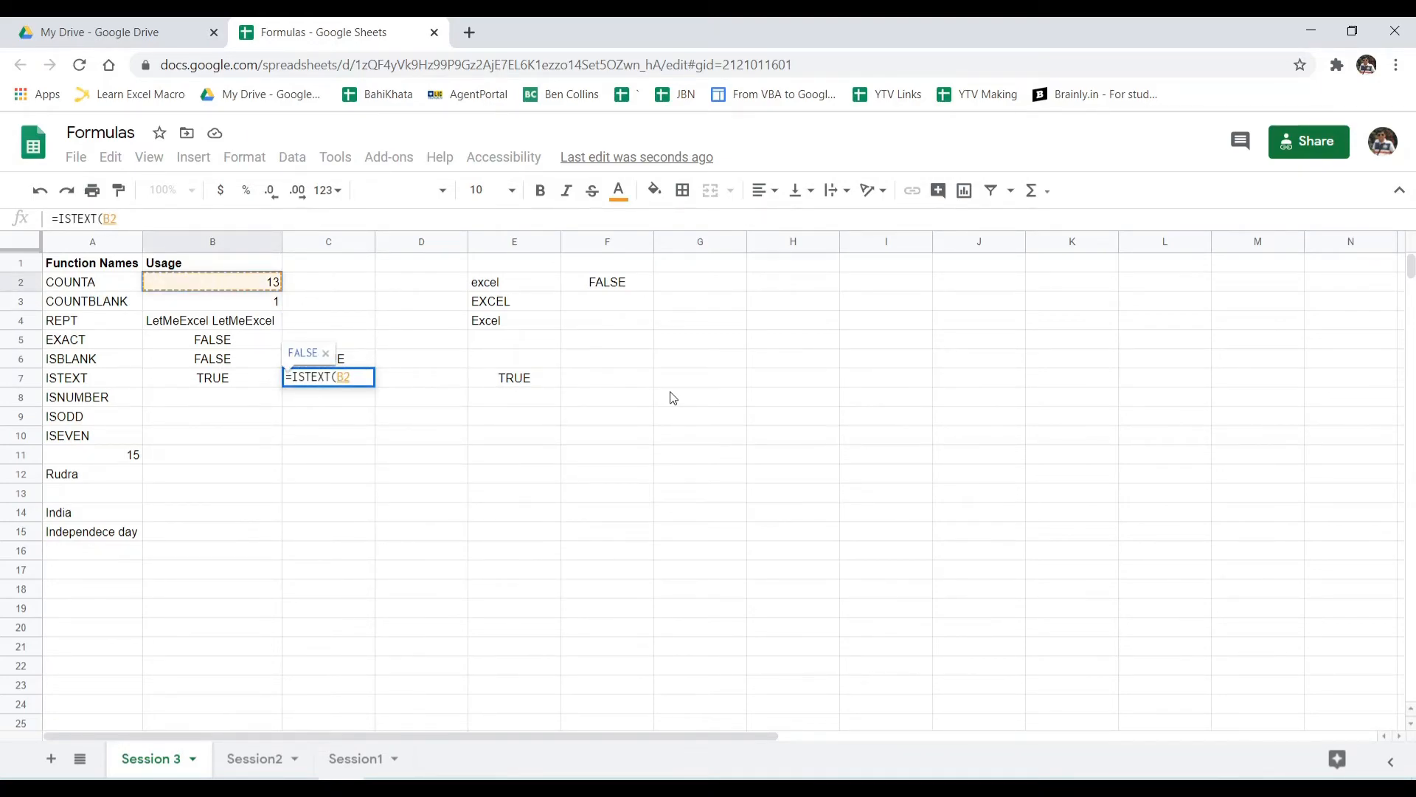
text())
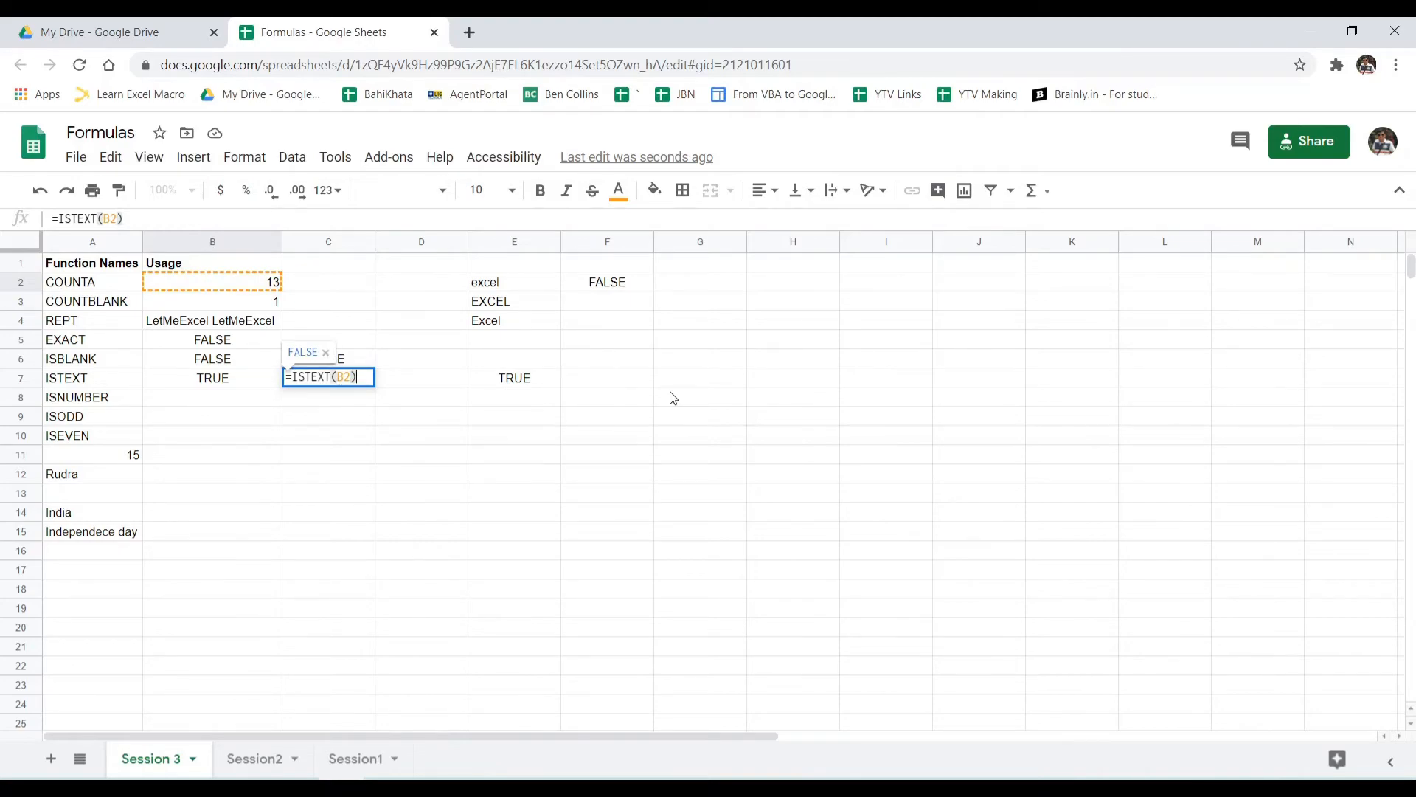
key(Return)
Enter =ISNUMBER(A8) in cell B8 to test whether the function name in A8 is a number.
key(Up)
key(Left)
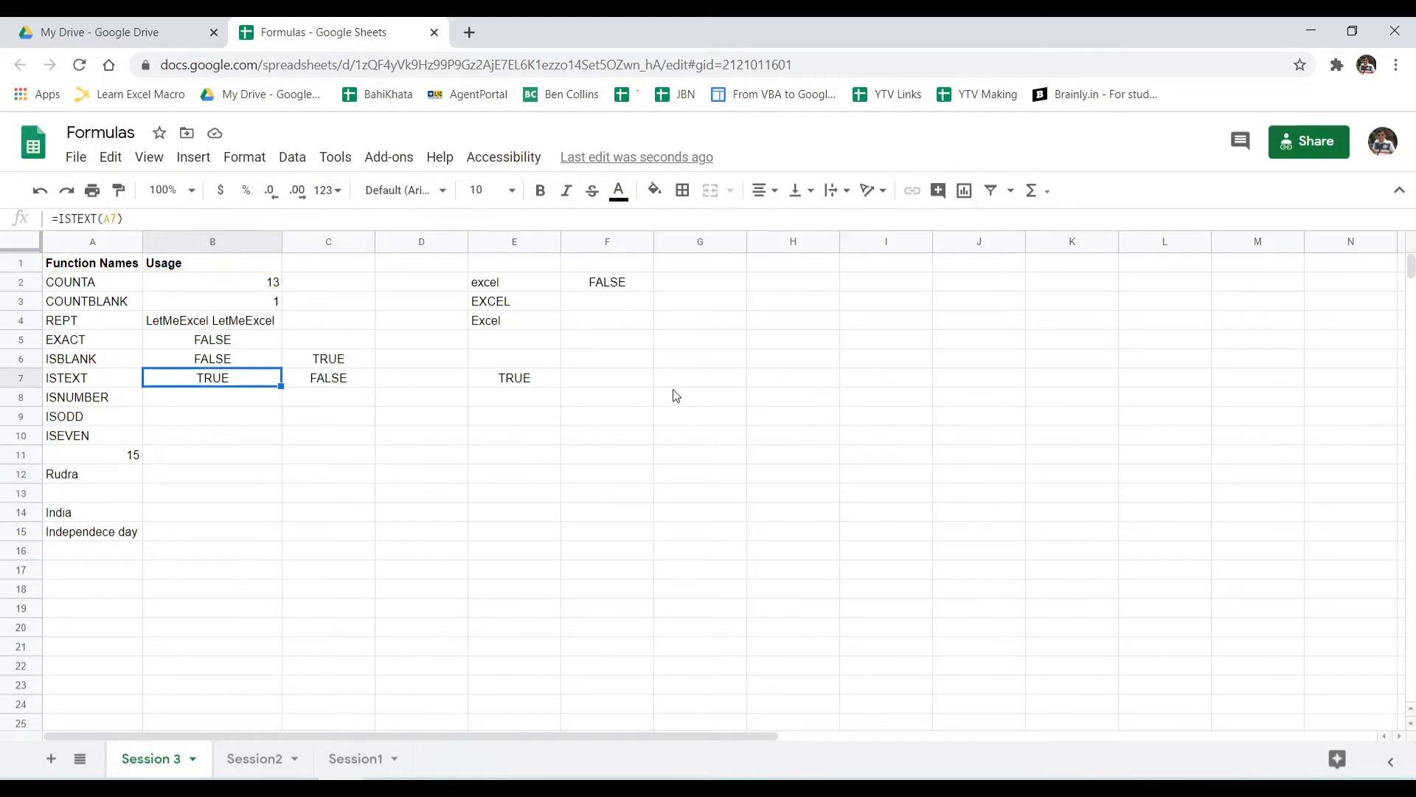
key(Down)
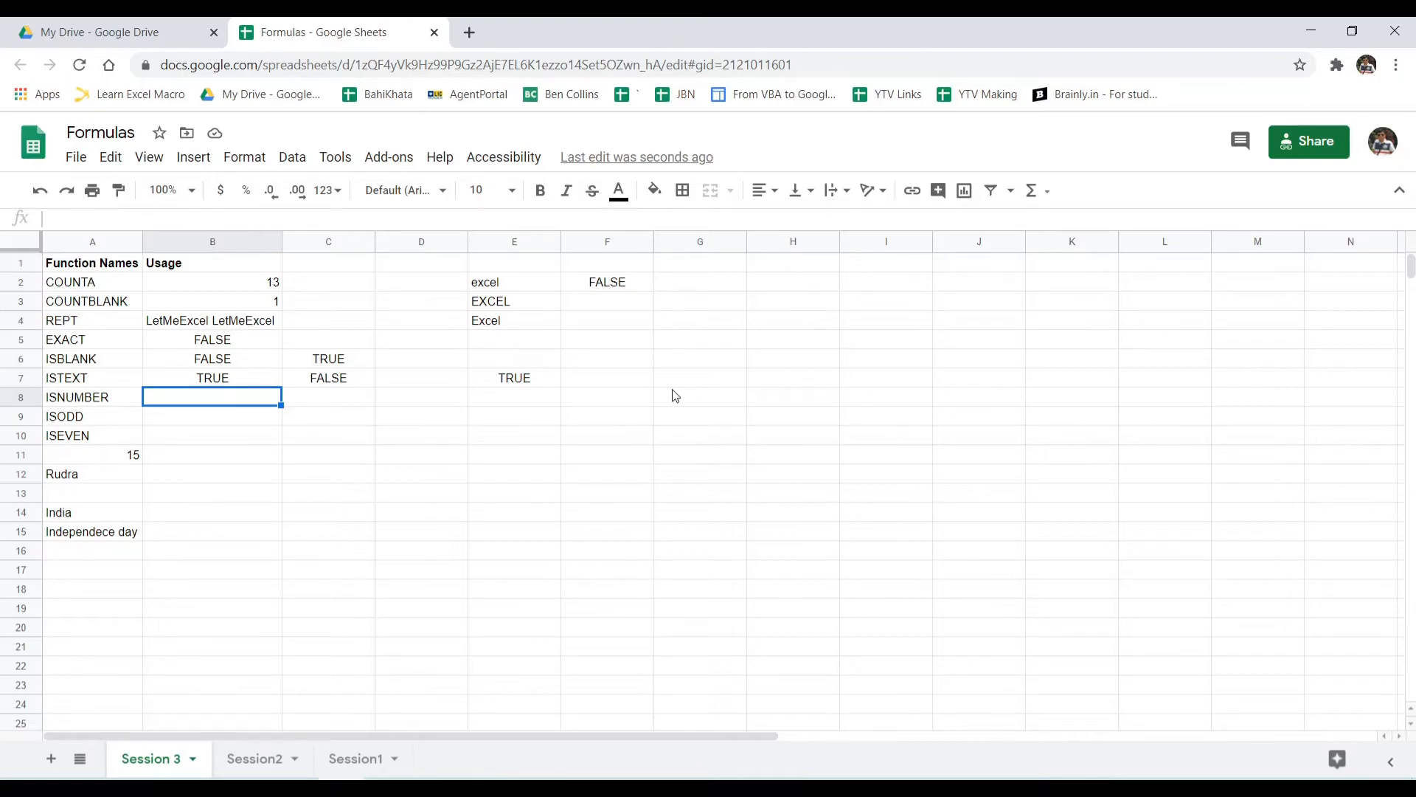
text(=isnu)
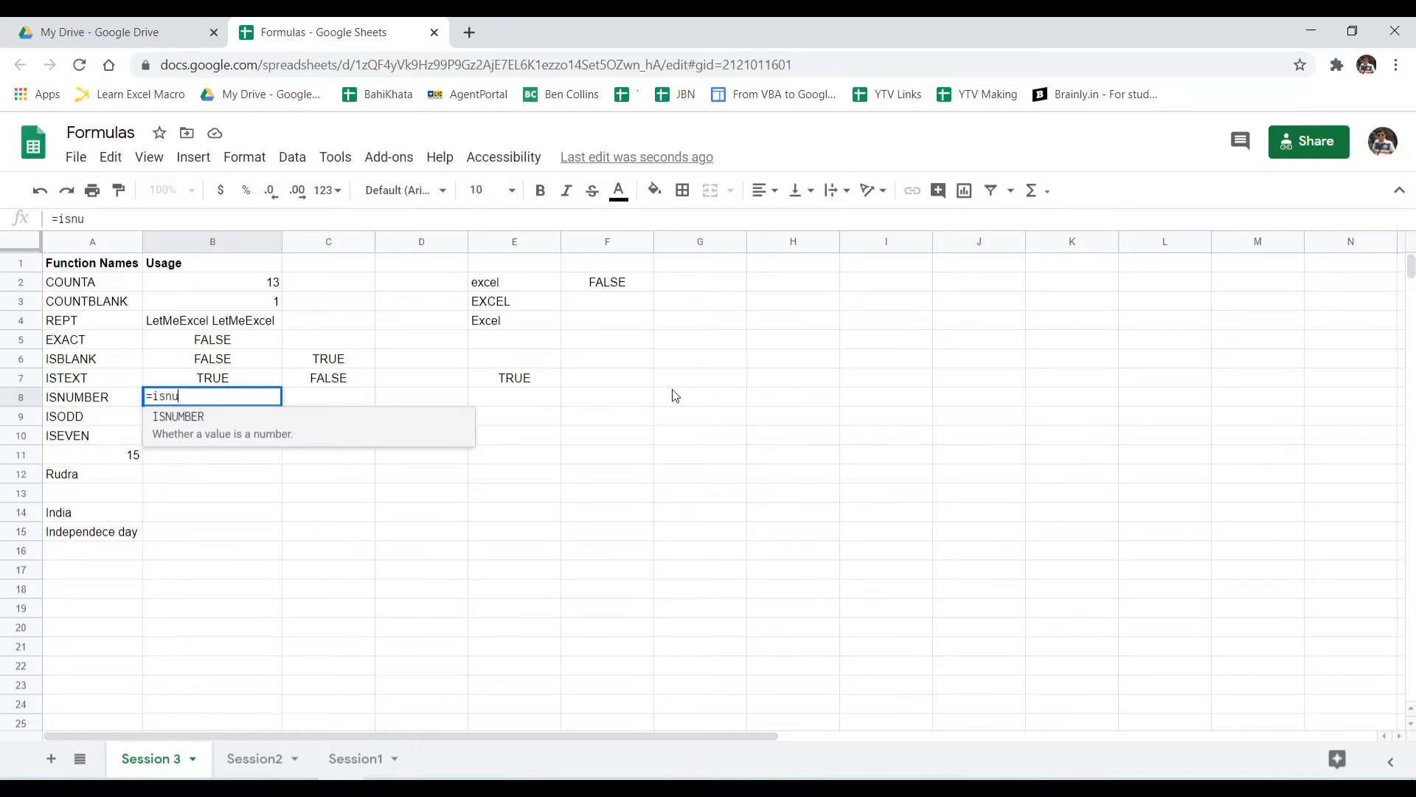
key(Tab)
key(Left)
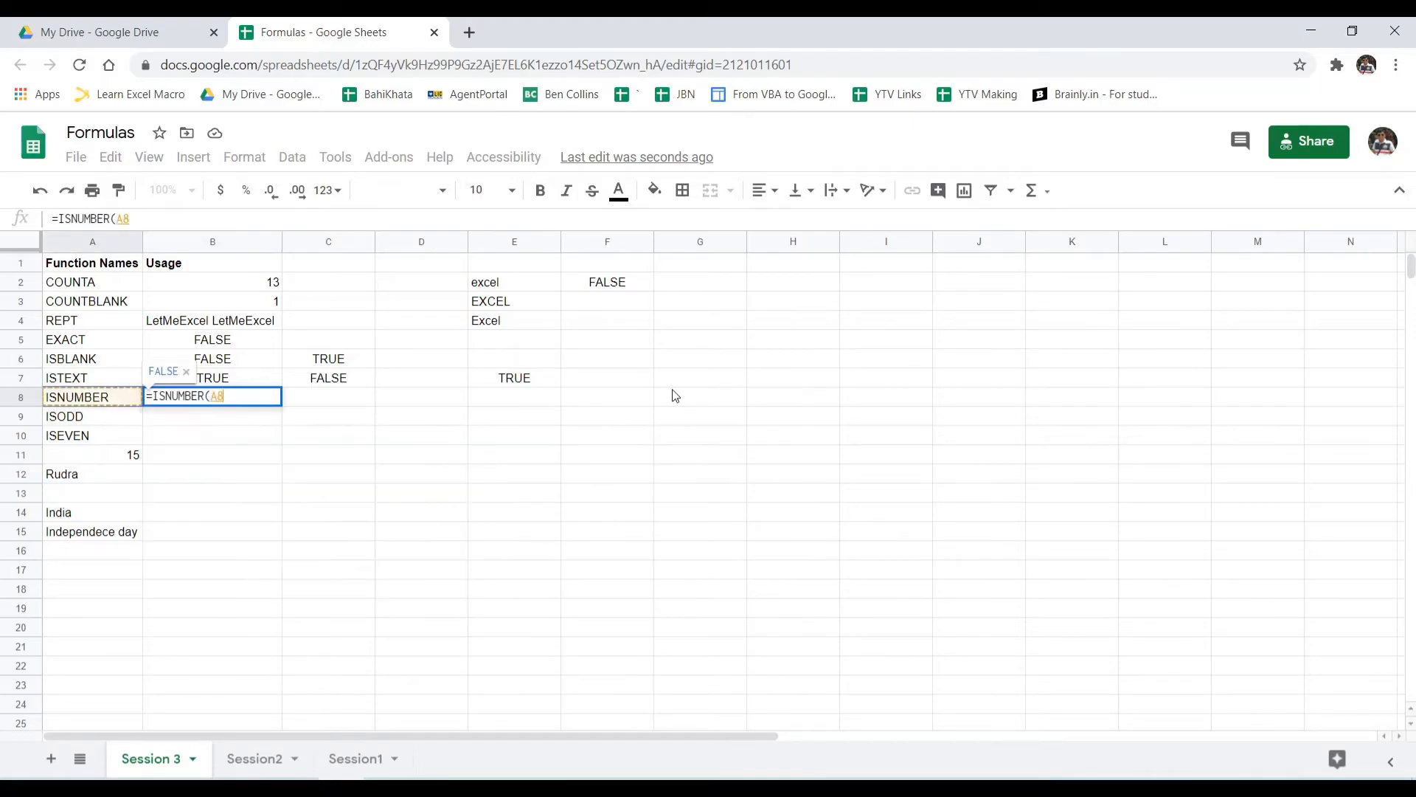
text())
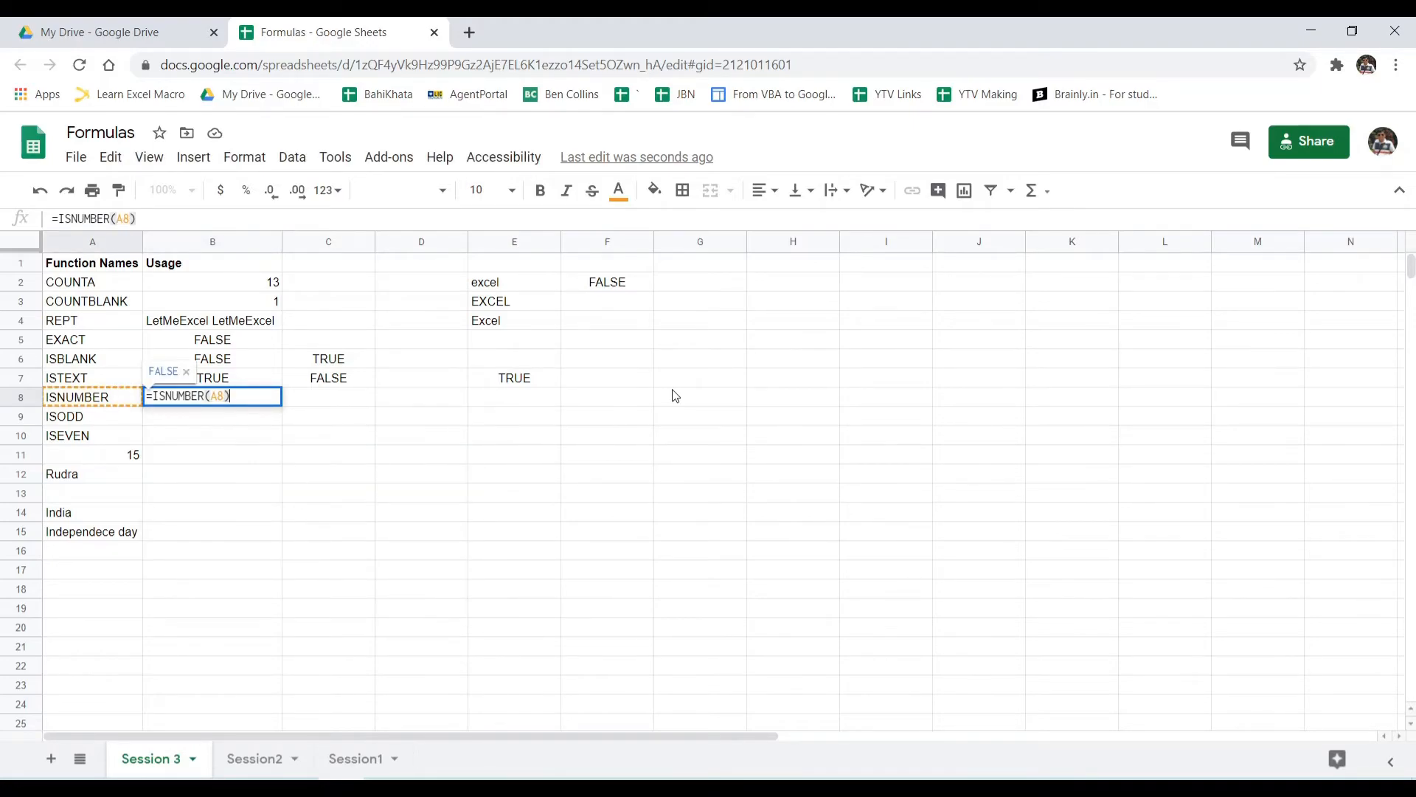
key(Return)
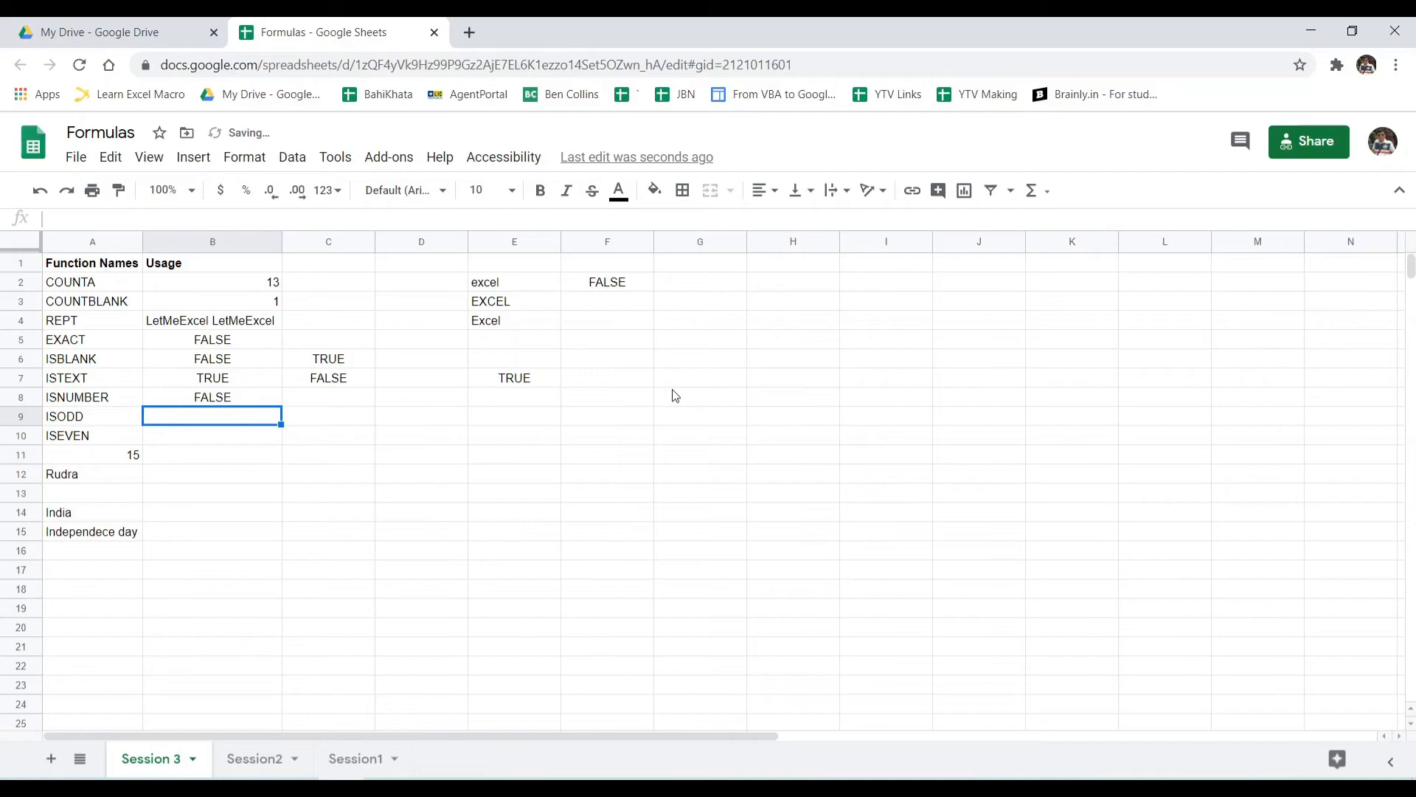
Enter =ISNUMBER(B2) in cell C8 to run the number test on the numeric COUNTA result.
key(Up)
key(Left)
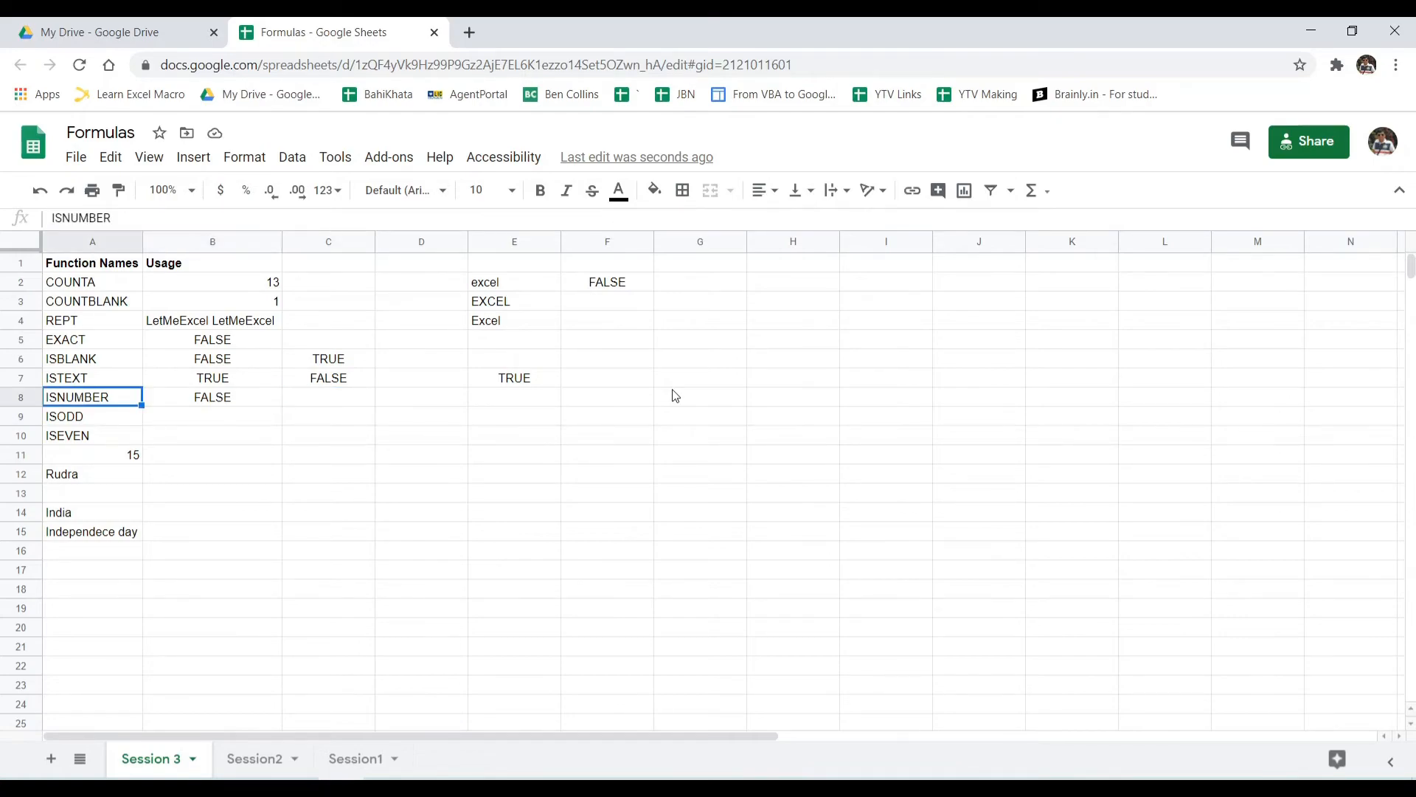
key(Right)
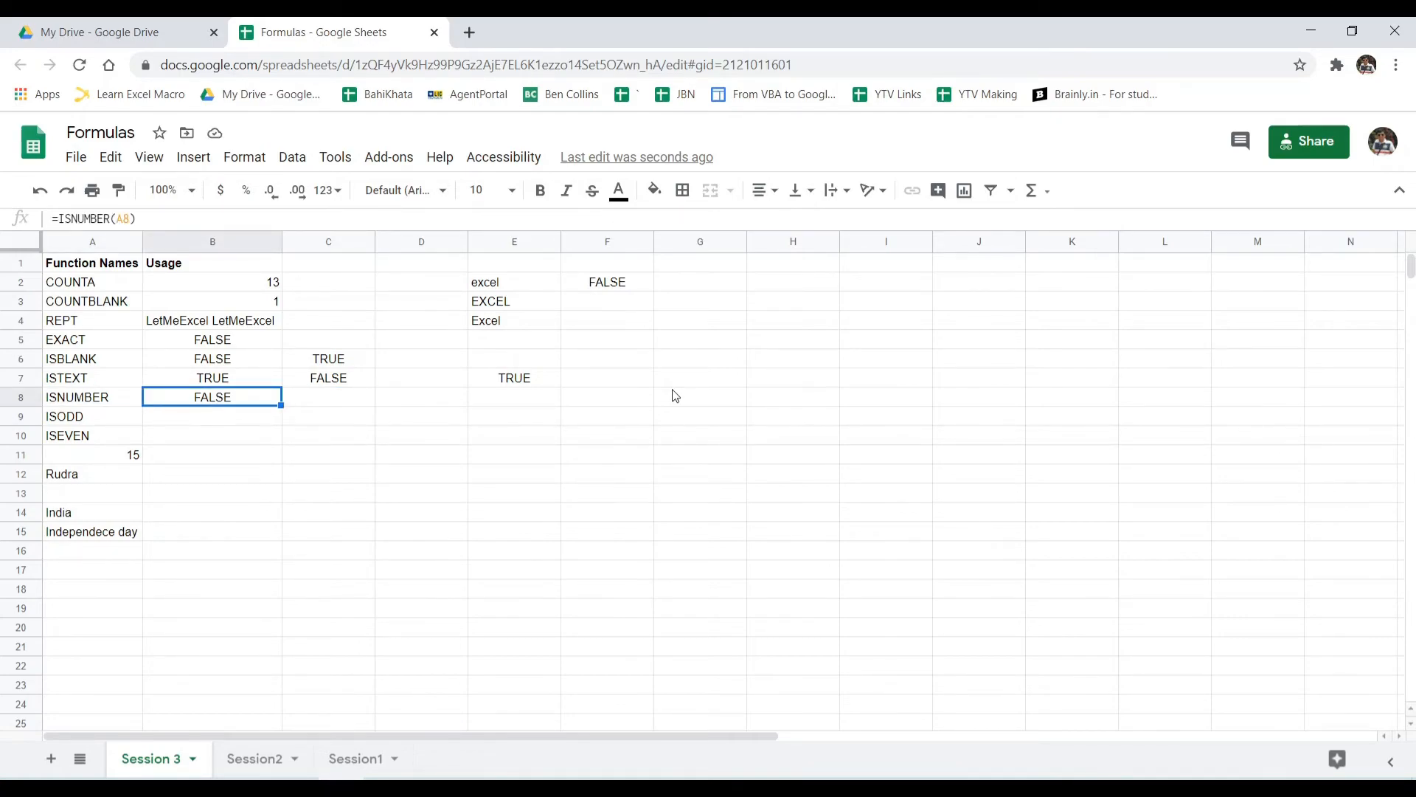
key(Right)
text(=)
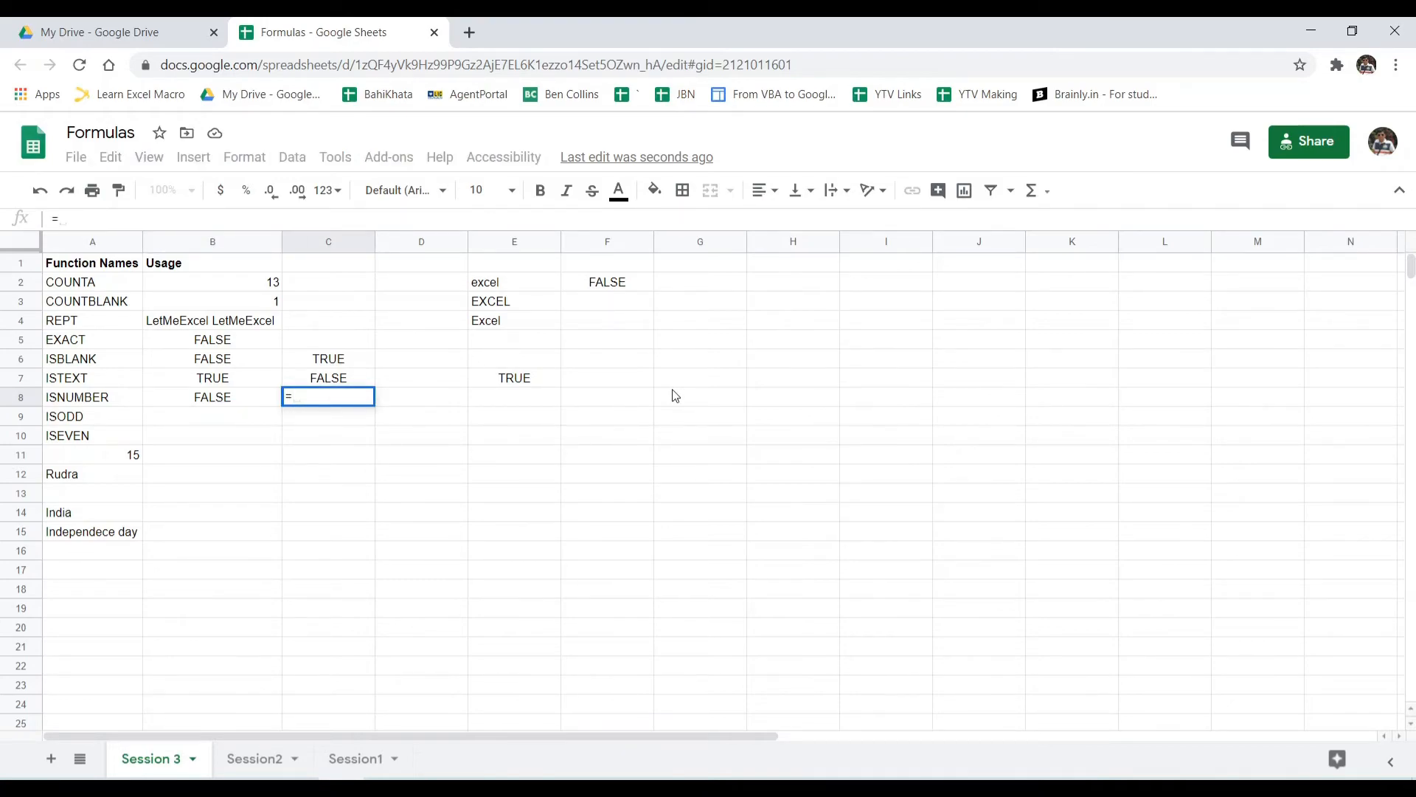
text(ISNUMBER()
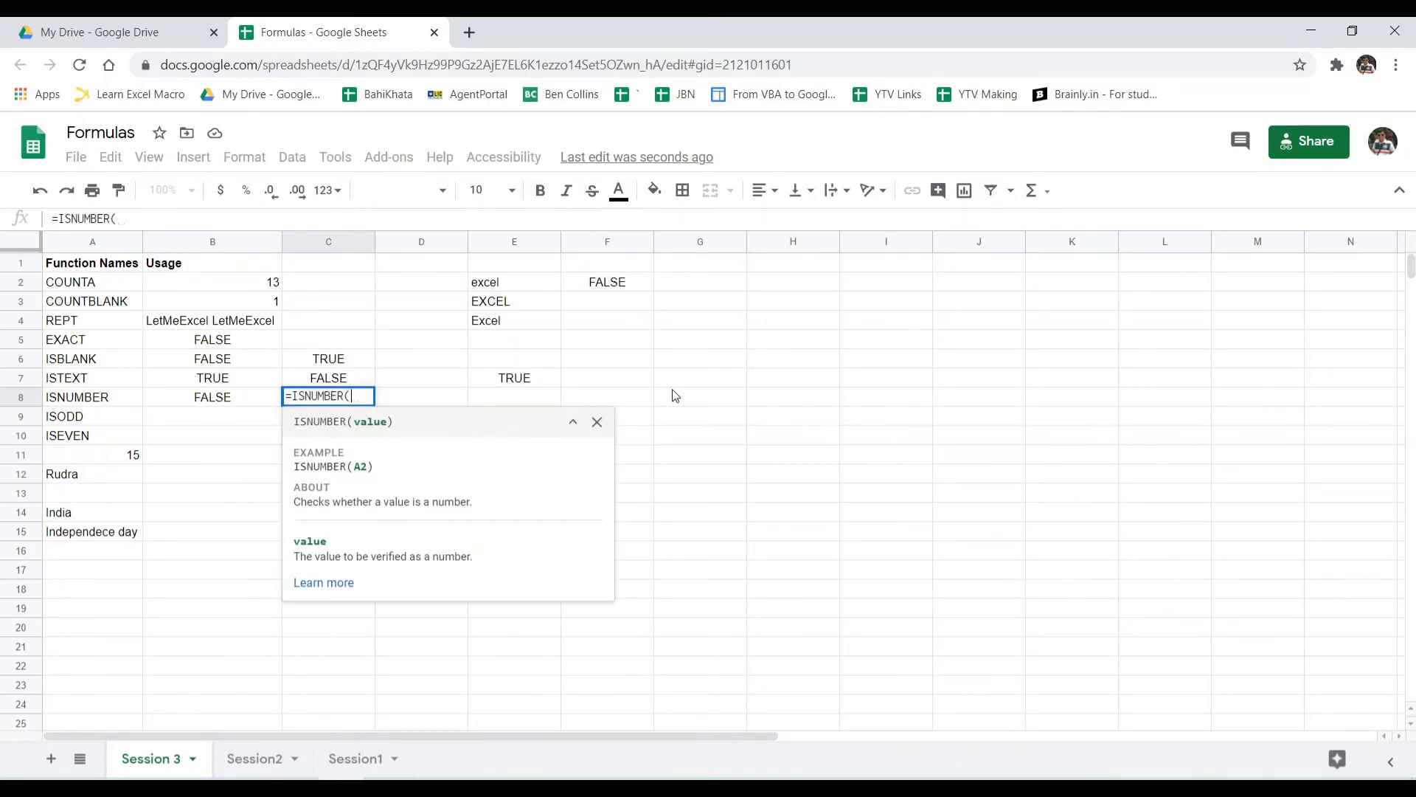
key(Up)
key(Up)
key(Up)
key(Up)
key(Up)
key(Left)
key(Up)
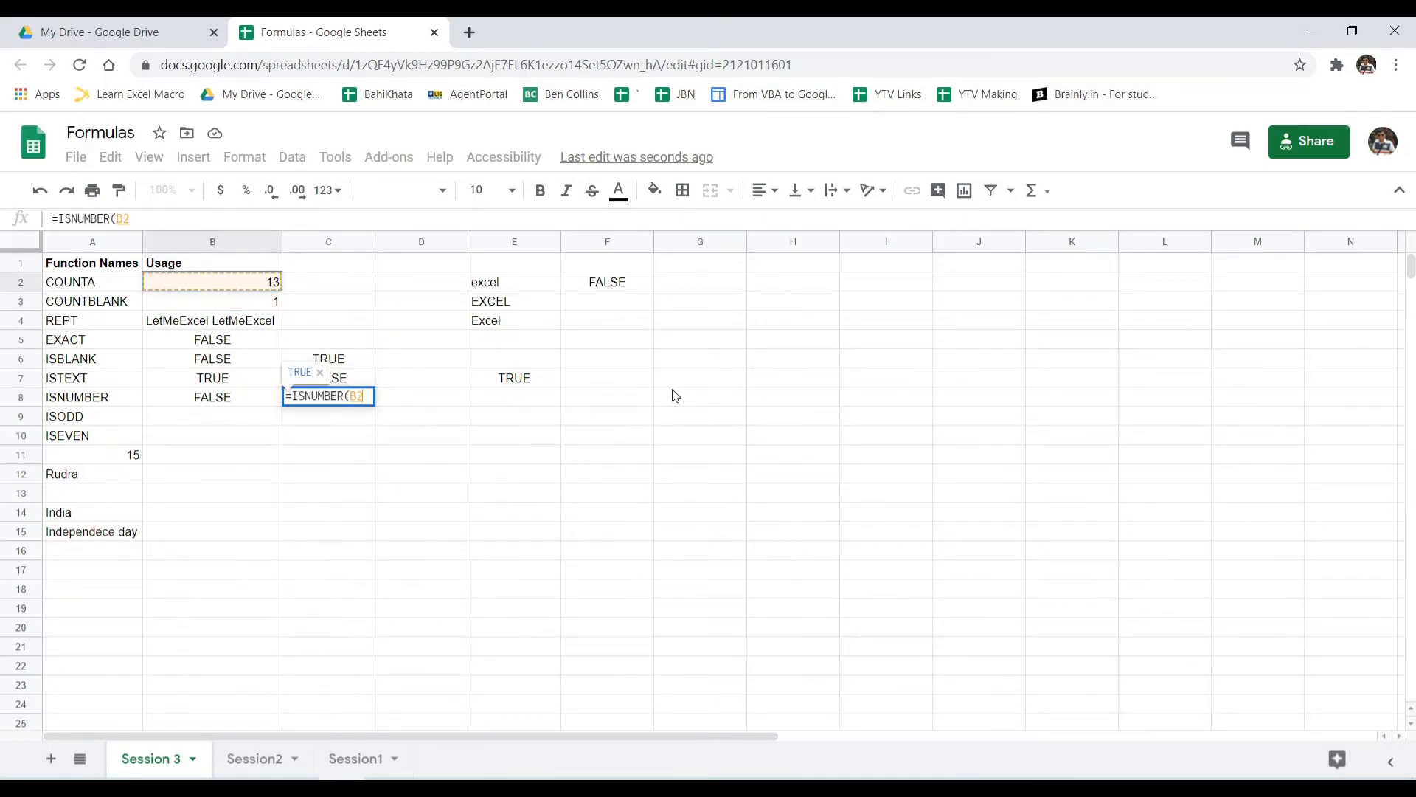
text())
key(Return)
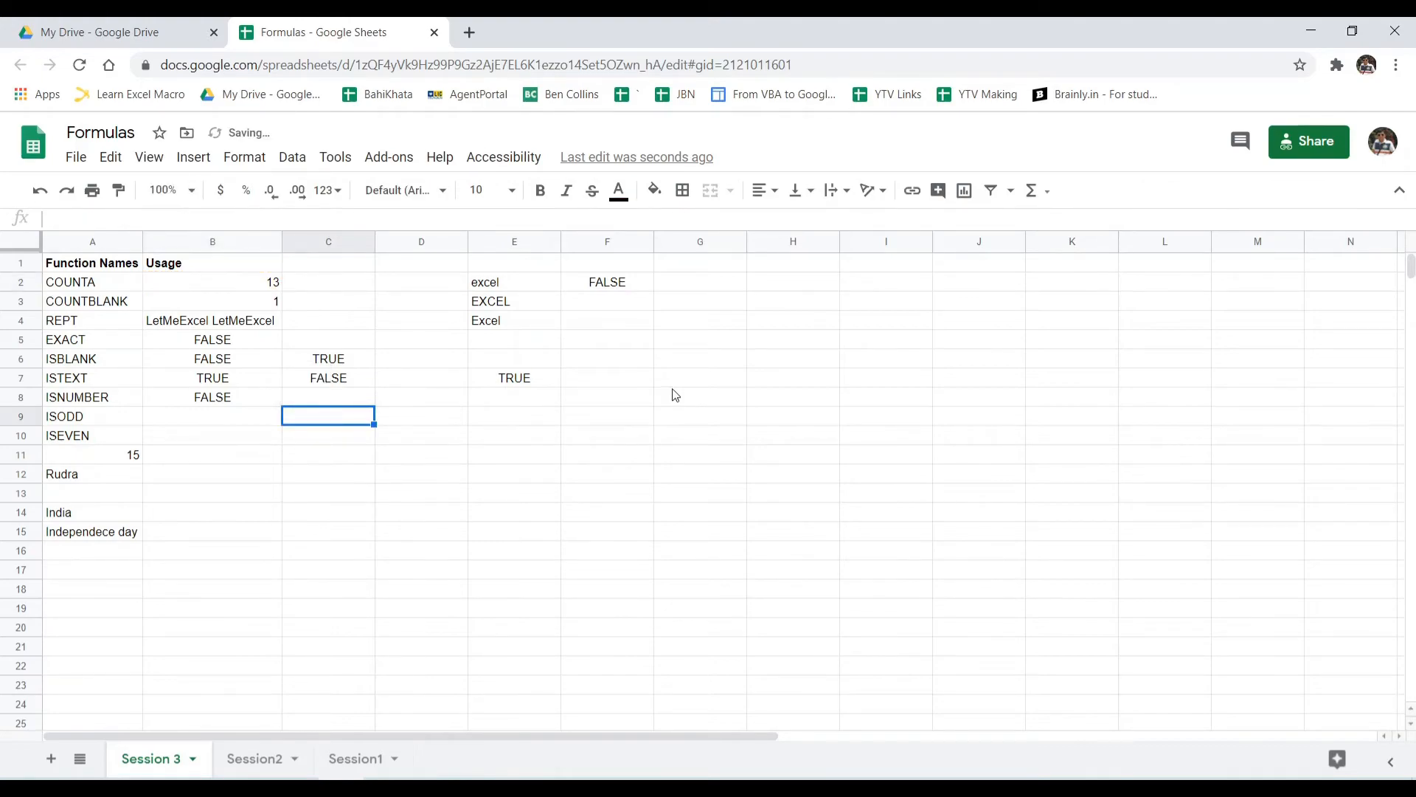
key(Up)
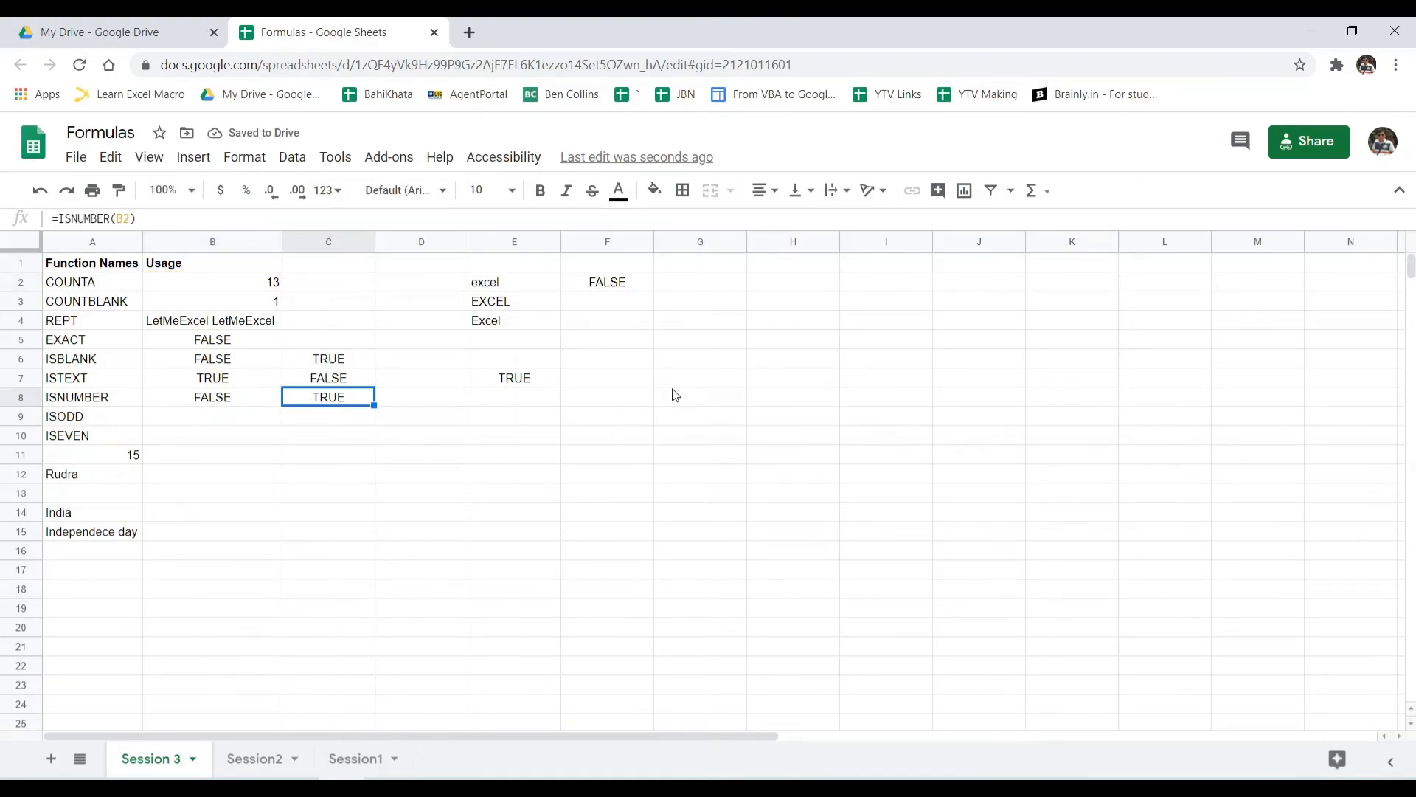
Enter =ISODD(5) in cell B9 to test whether 5 is odd.
key(Left)
key(Left)
key(Down)
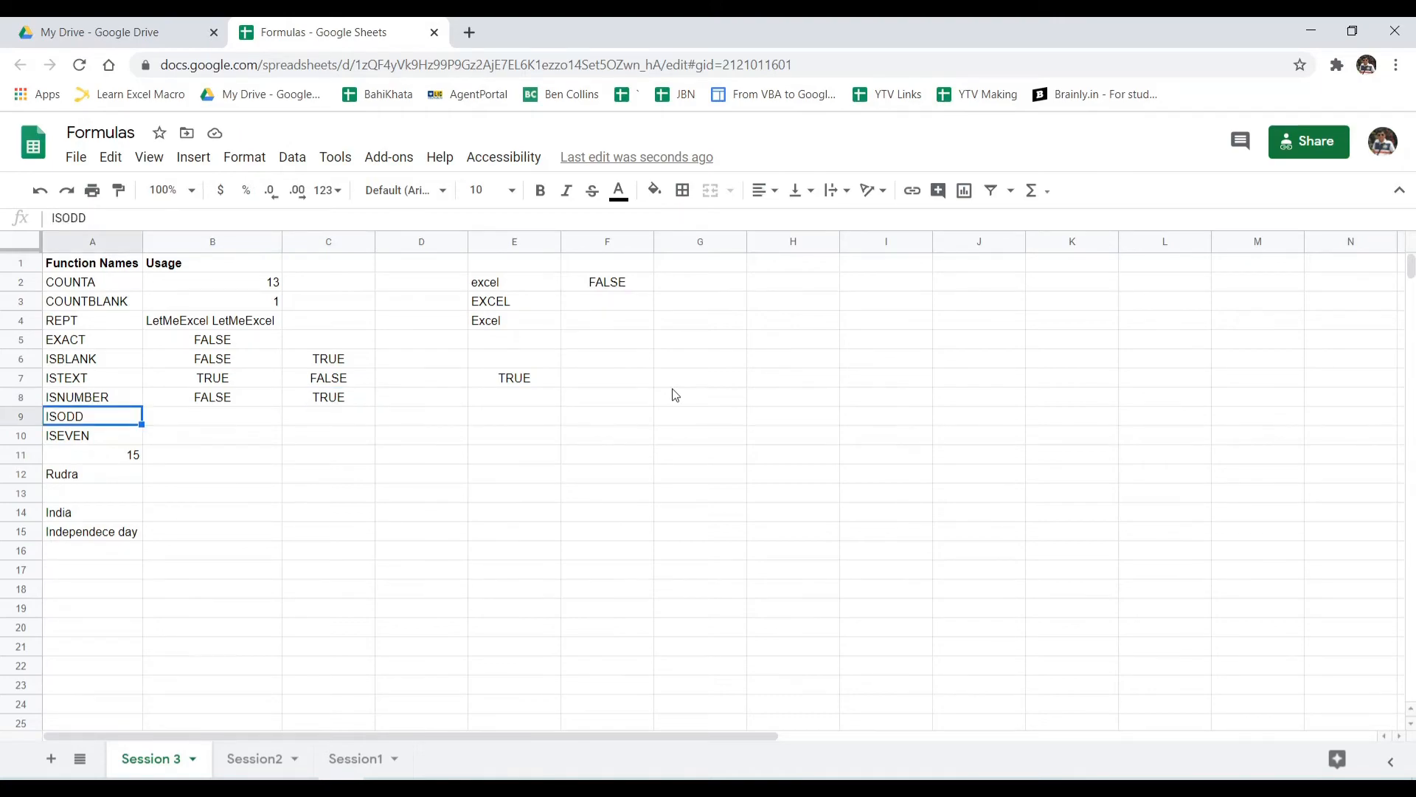
key(Right)
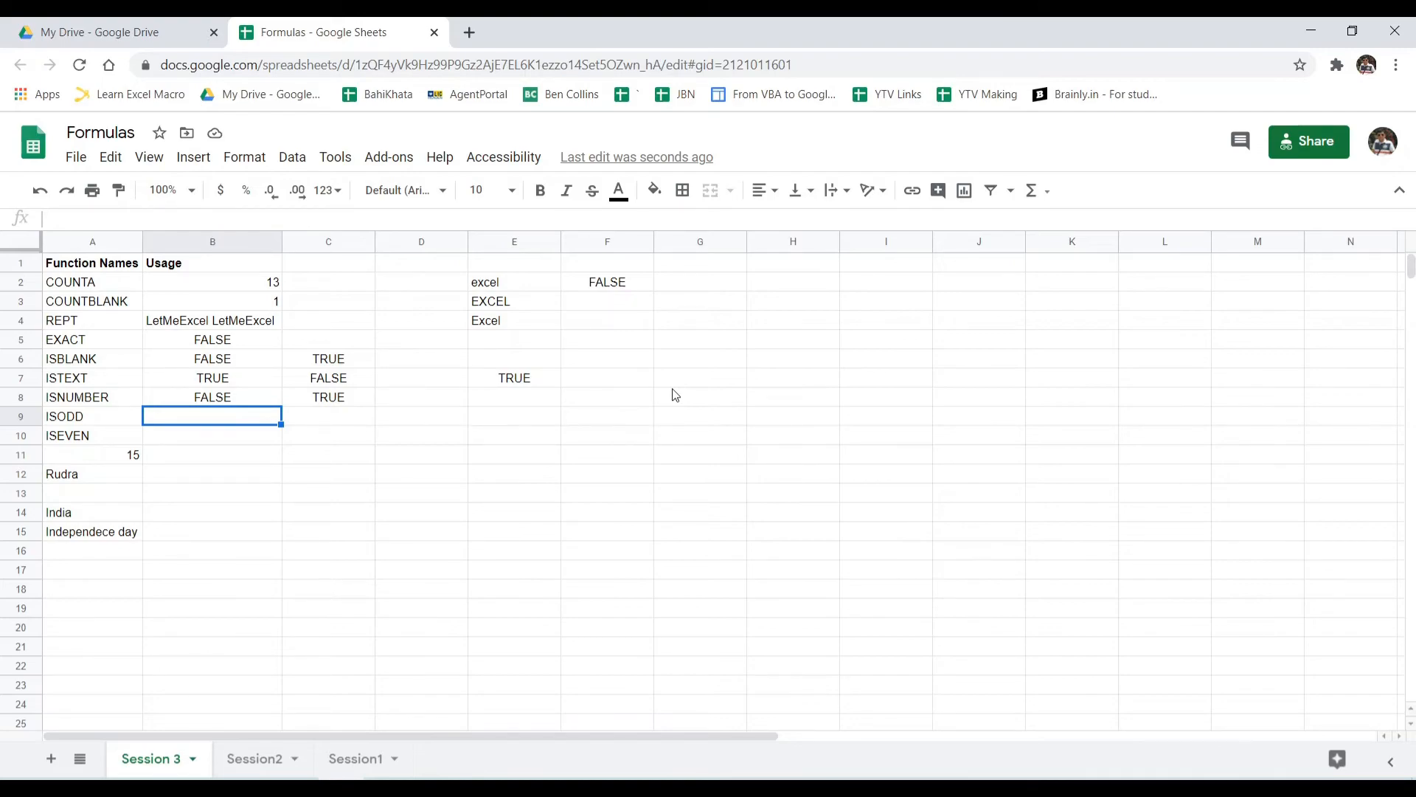
text(=isod)
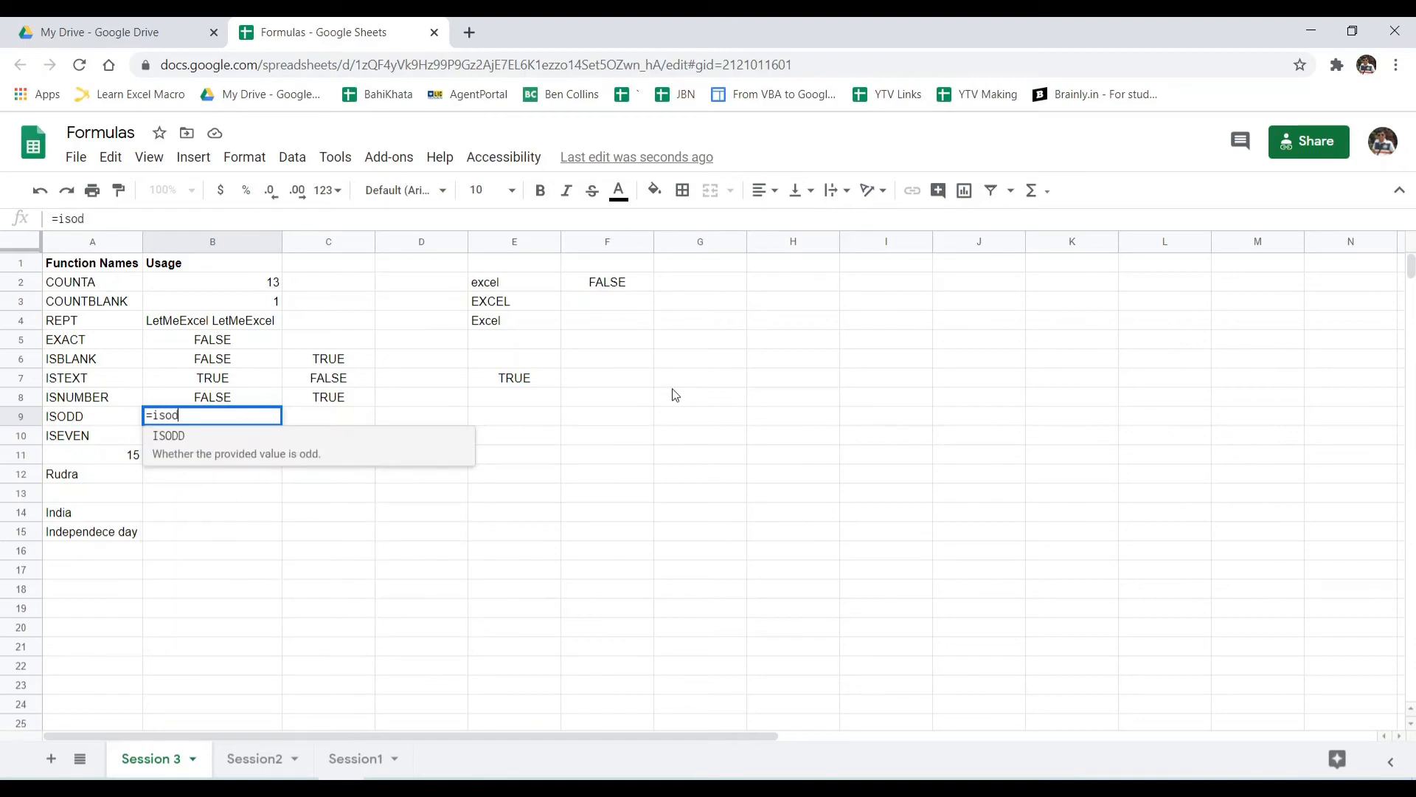
key(Tab)
text(5))
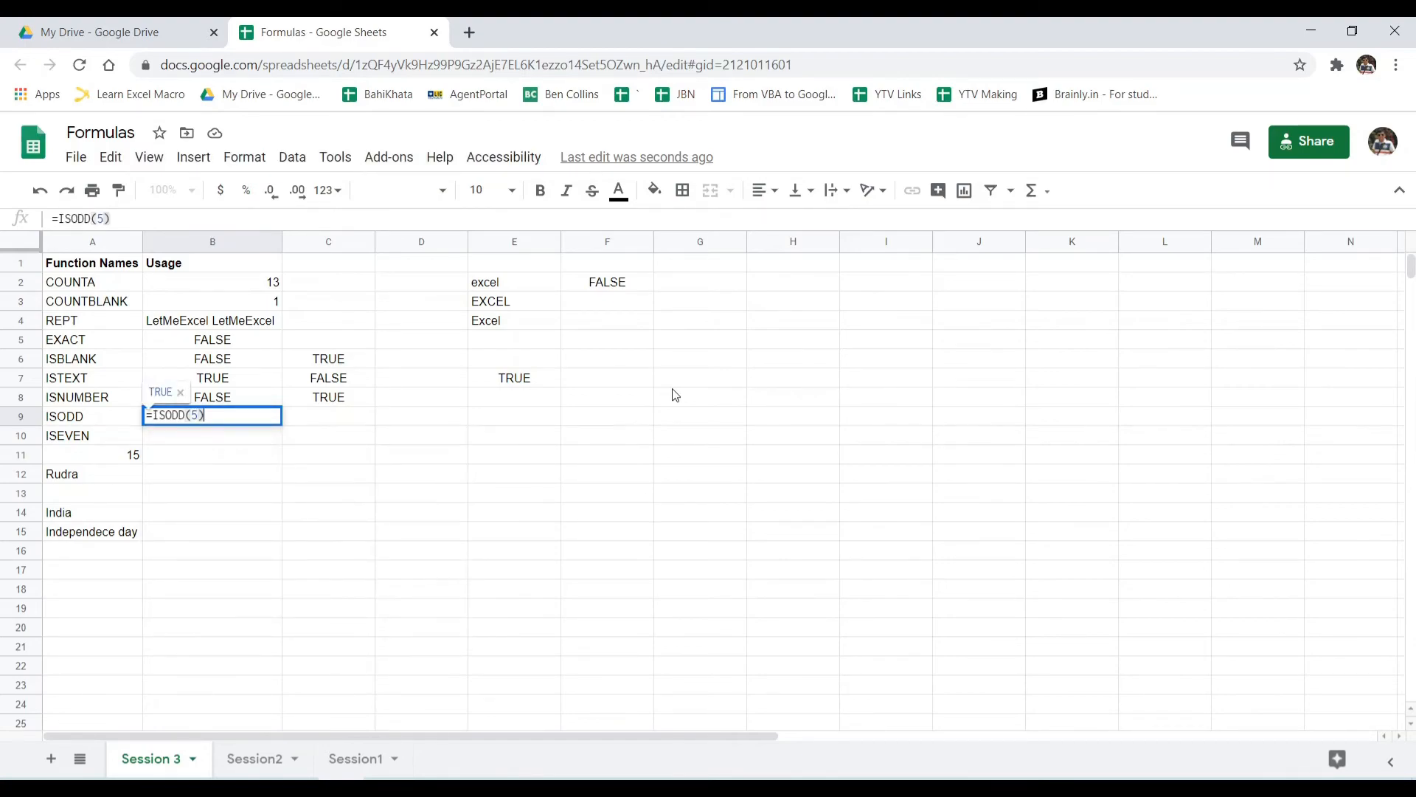
key(Return)
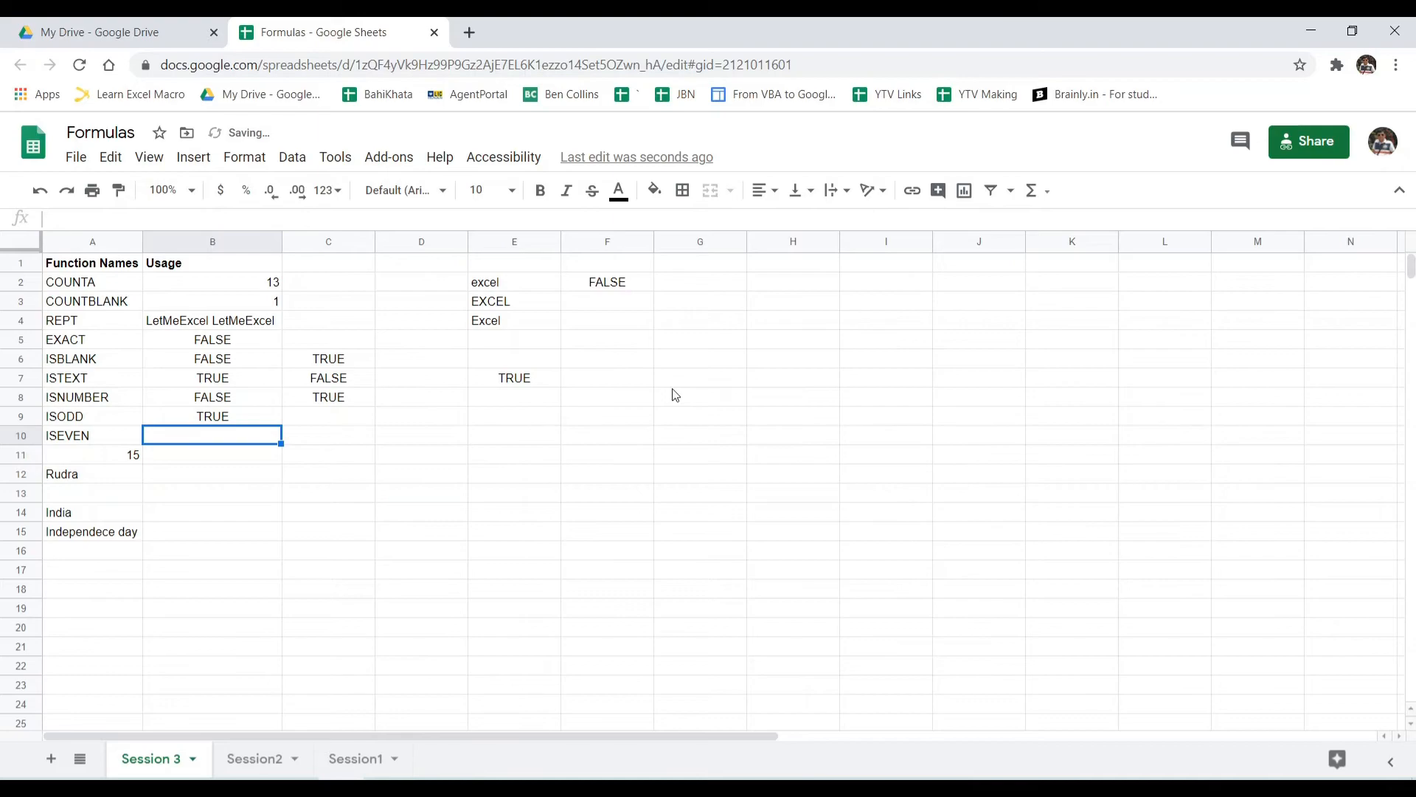
Enter =ISODD(8) in cell C9 to run the odd test on 8 and compare it with the B9 formula.
key(Up)
key(Right)
double_click(673, 388)
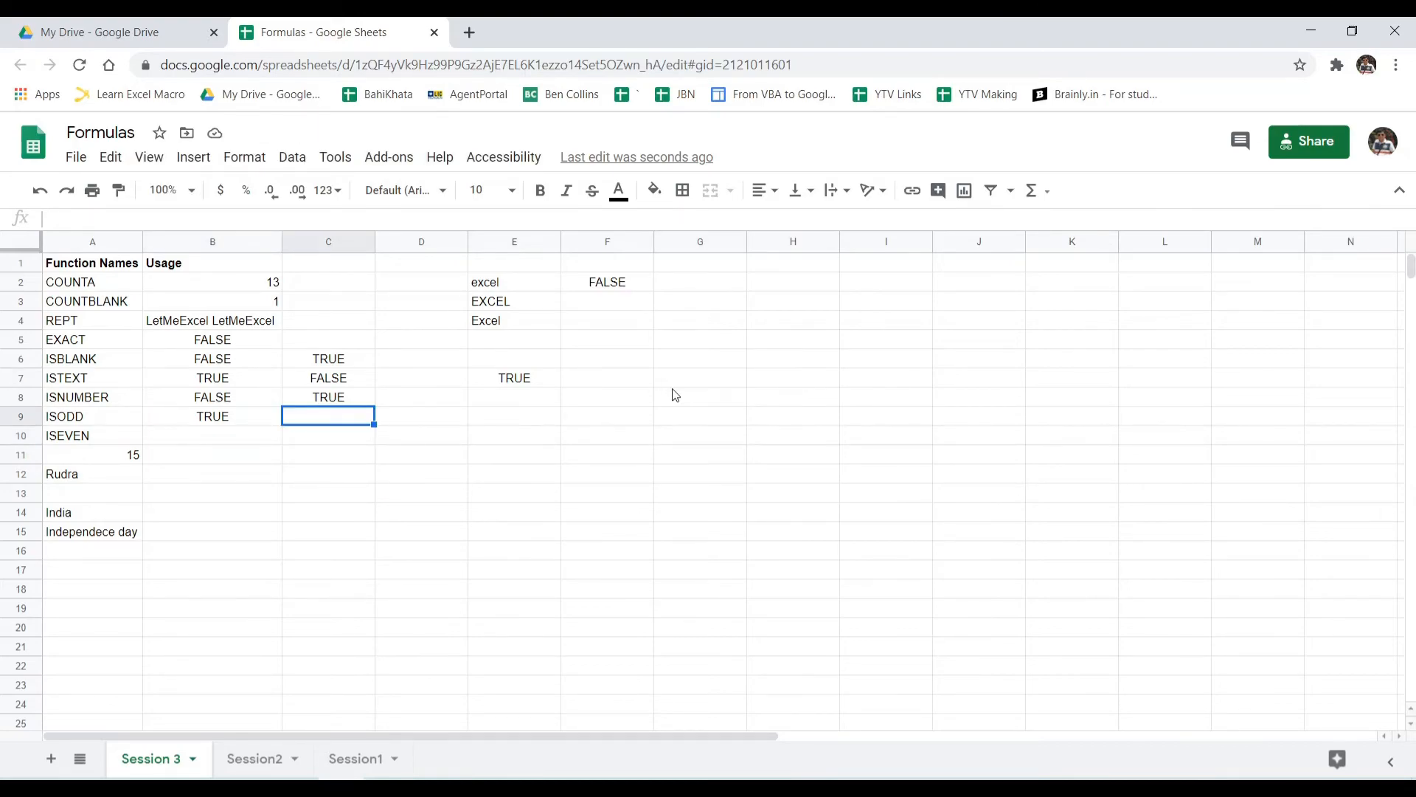
key(Return)
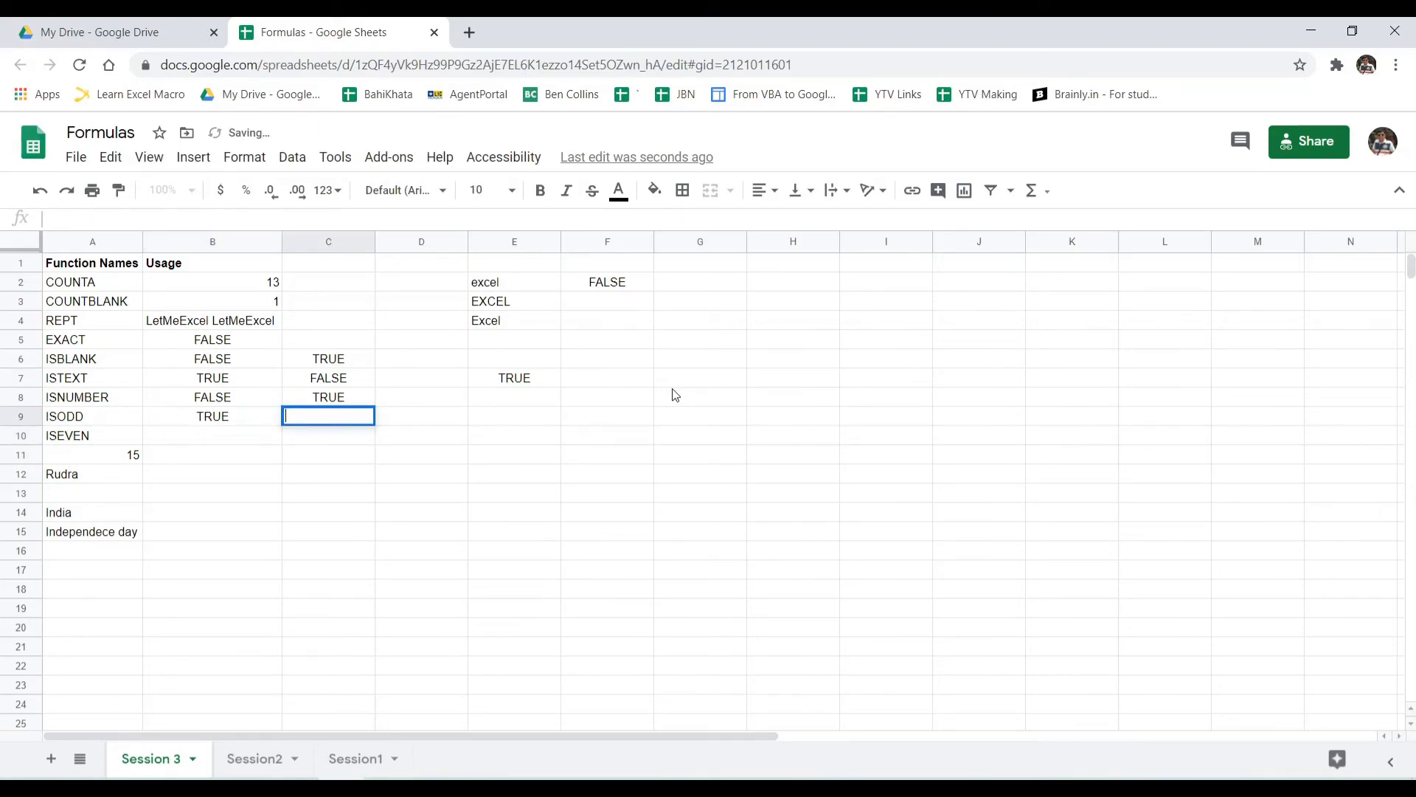
text(=isod)
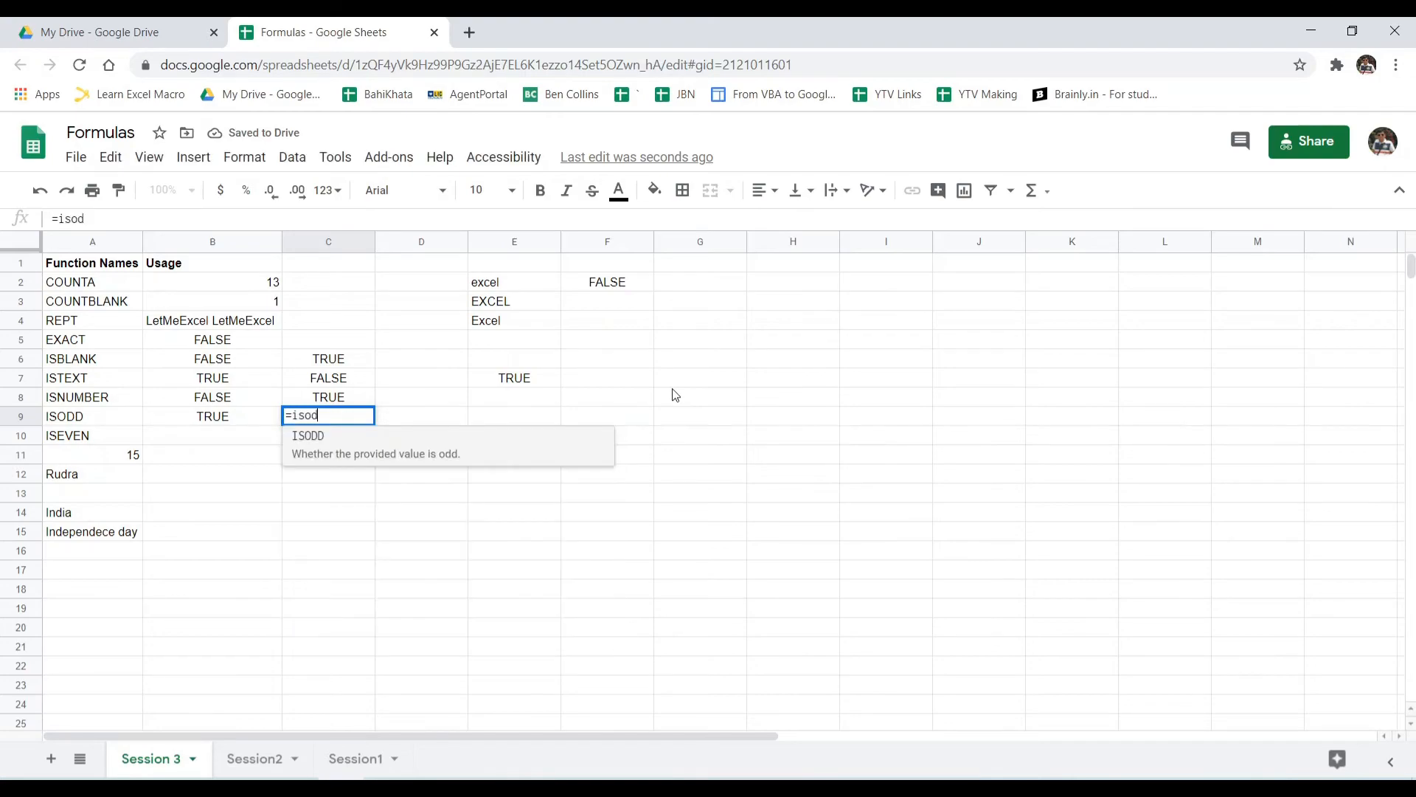
key(Tab)
text(8)
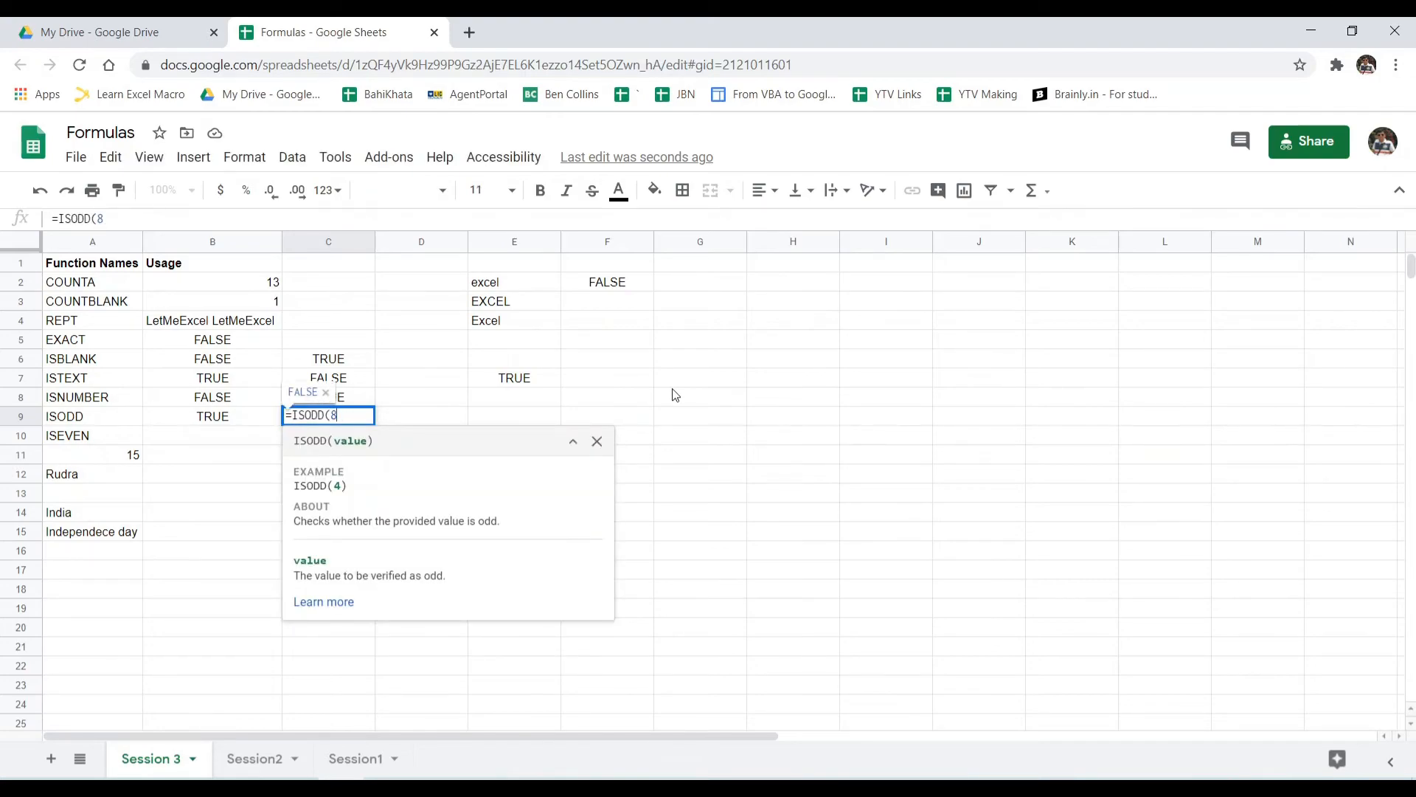
key(Return)
key(Up)
key(Left)
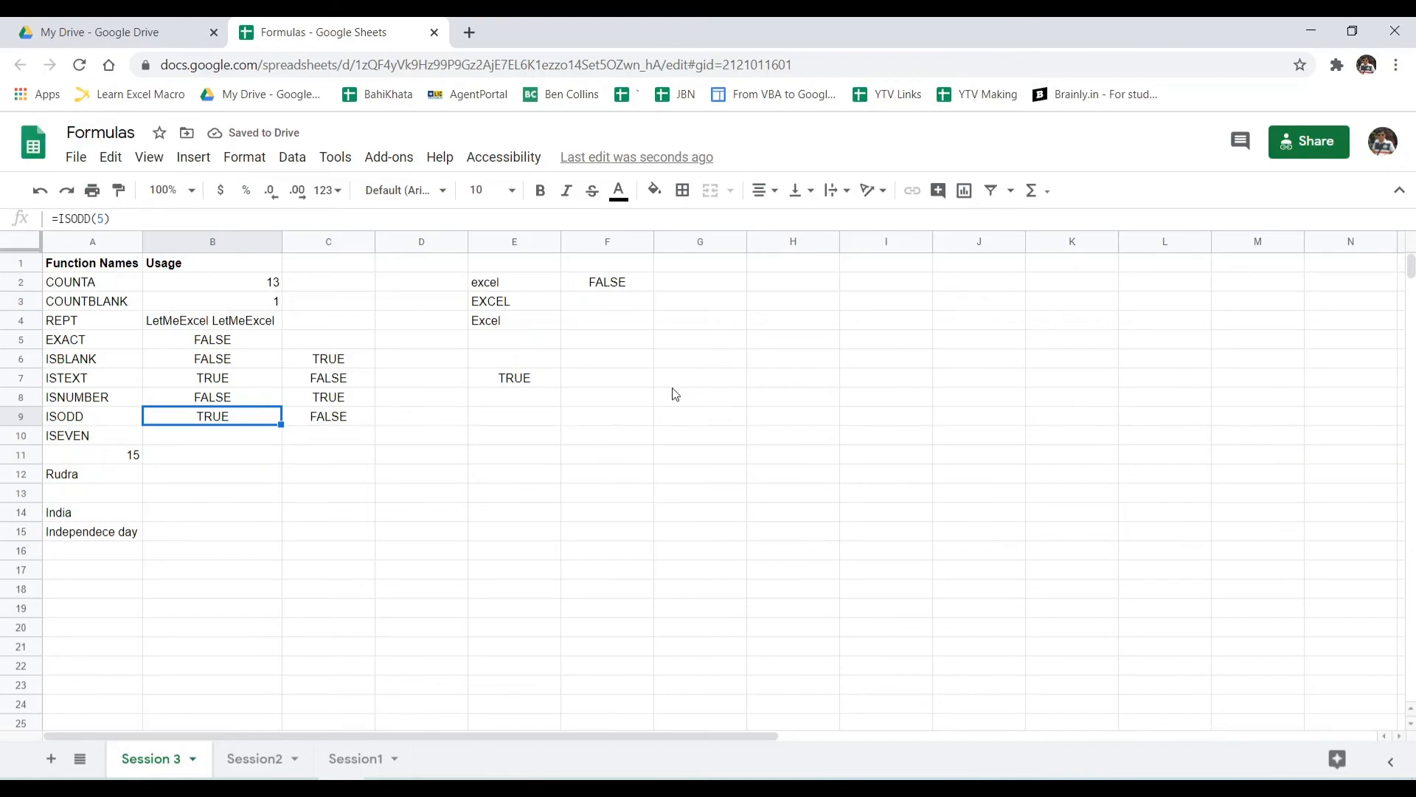
key(Right)
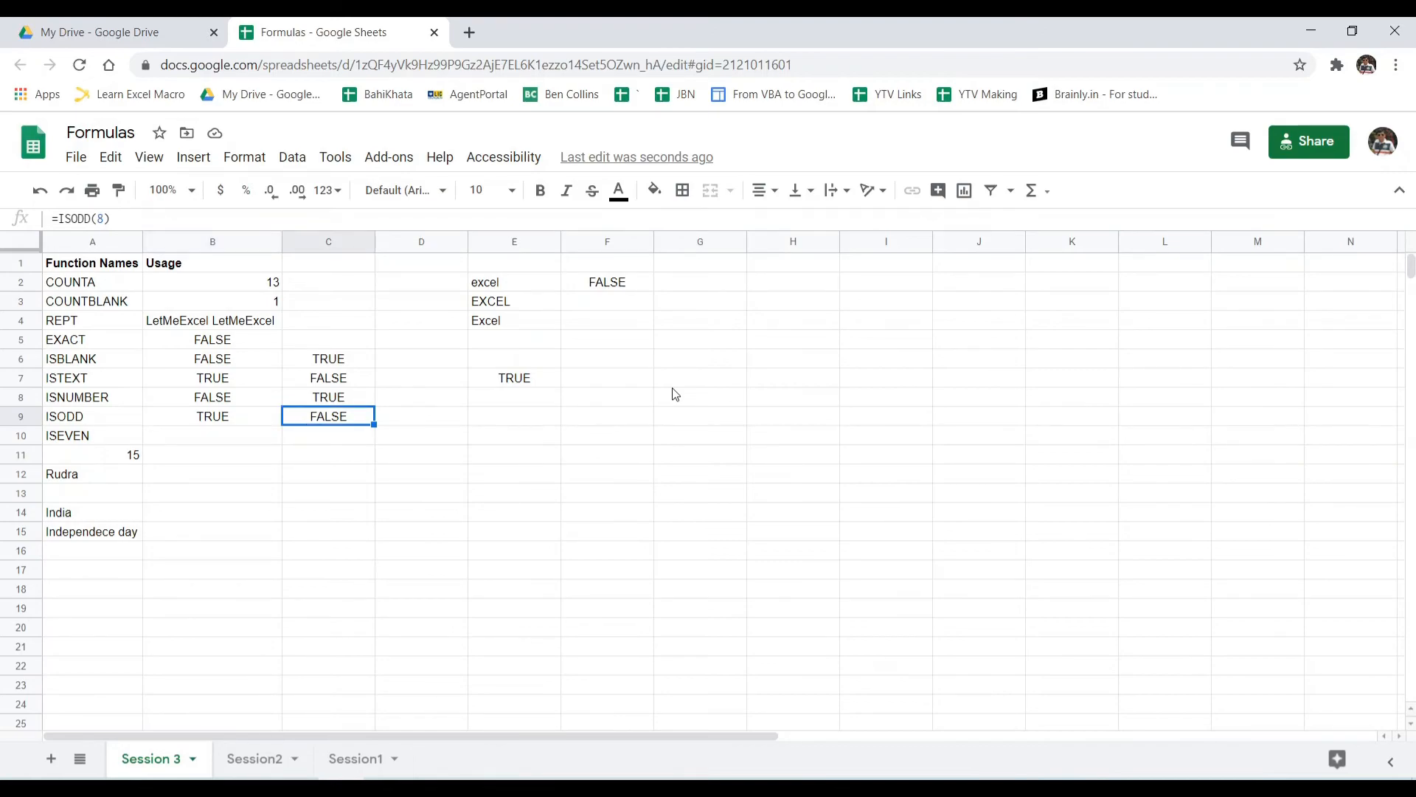
key(Left)
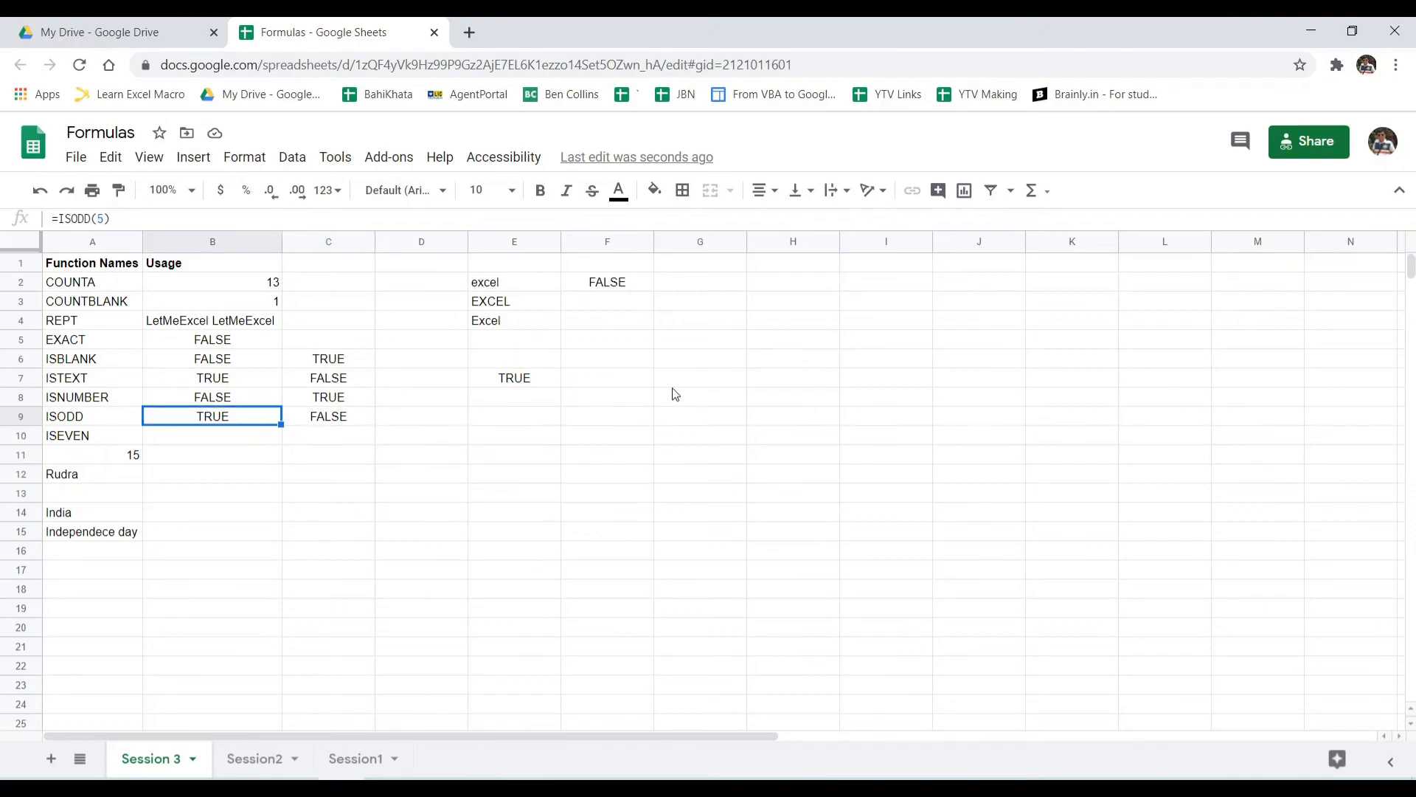
Enter =ISEVEN(6) in cell B10 to test whether 6 is even.
key(Down)
key(Left)
key(Right)
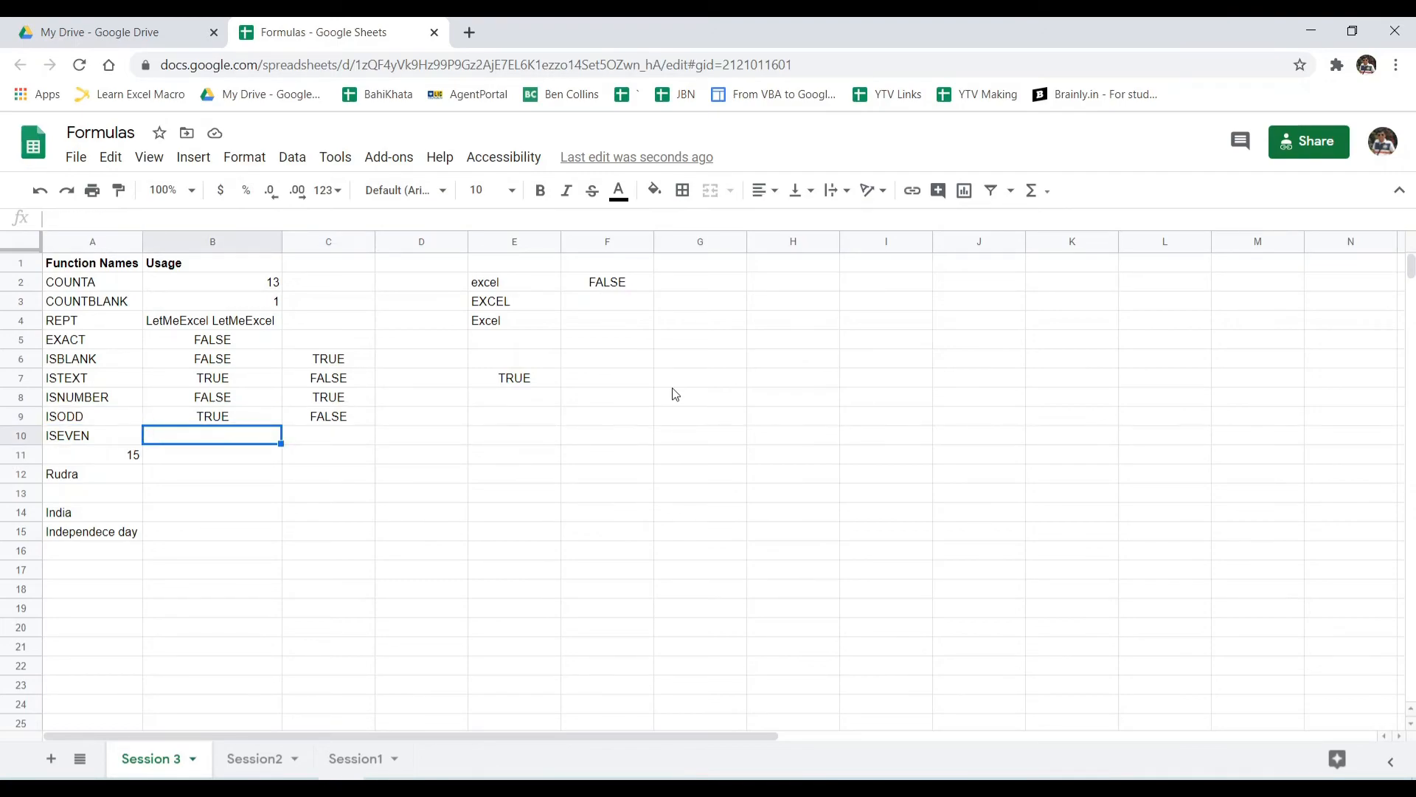
text(=ISEVEN()
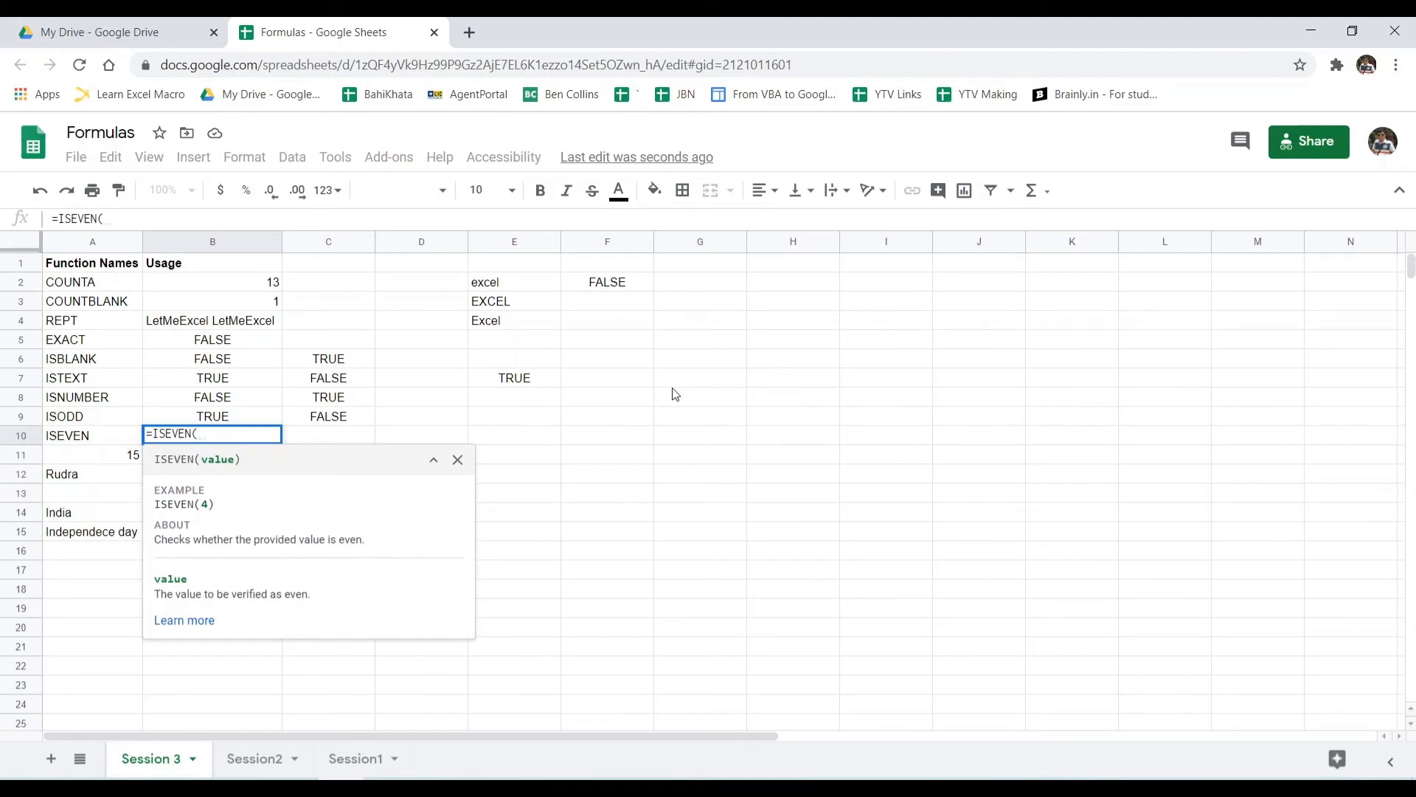
text(A11))
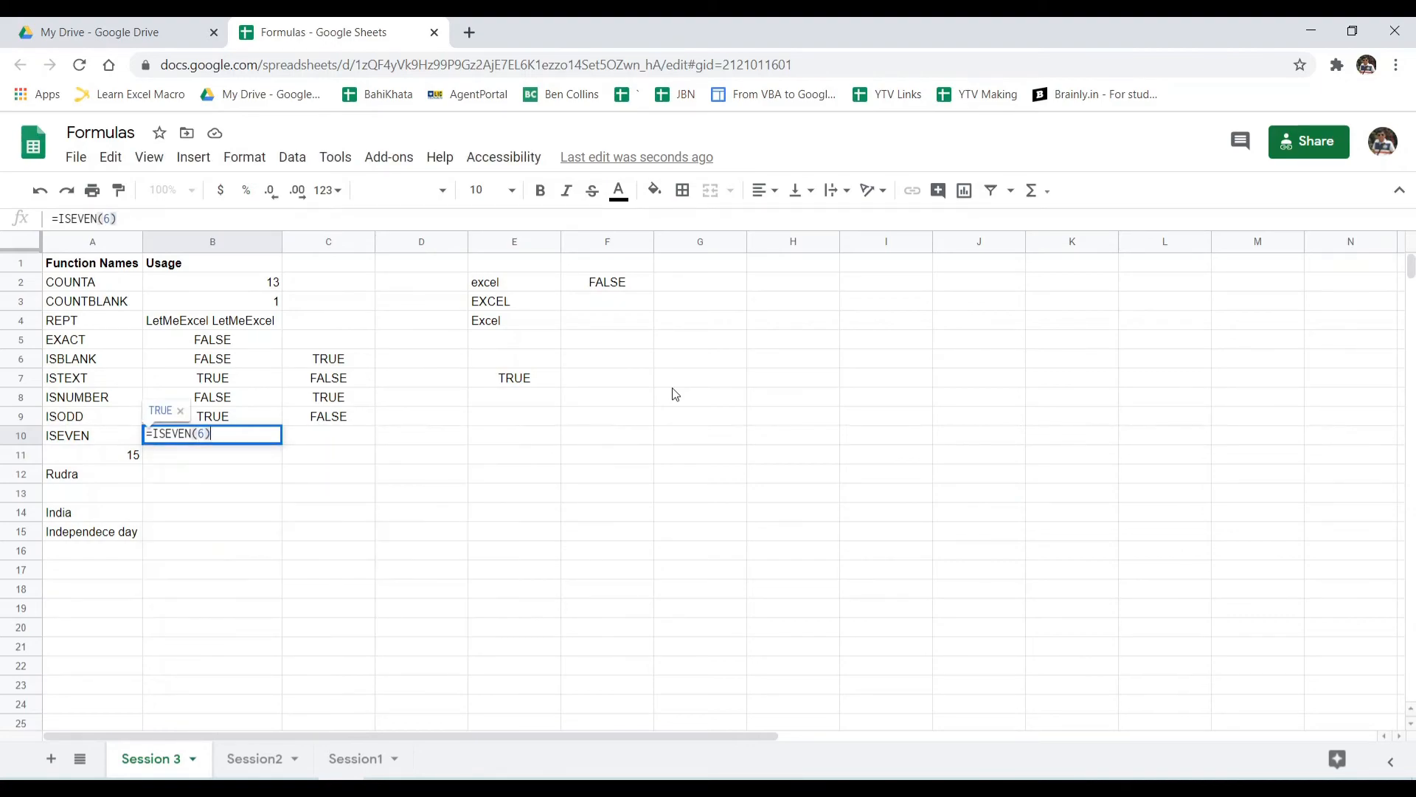
key(Return)
Enter =ISEVEN(7) in cell C10 to run the even test on 7.
key(Up)
key(Right)
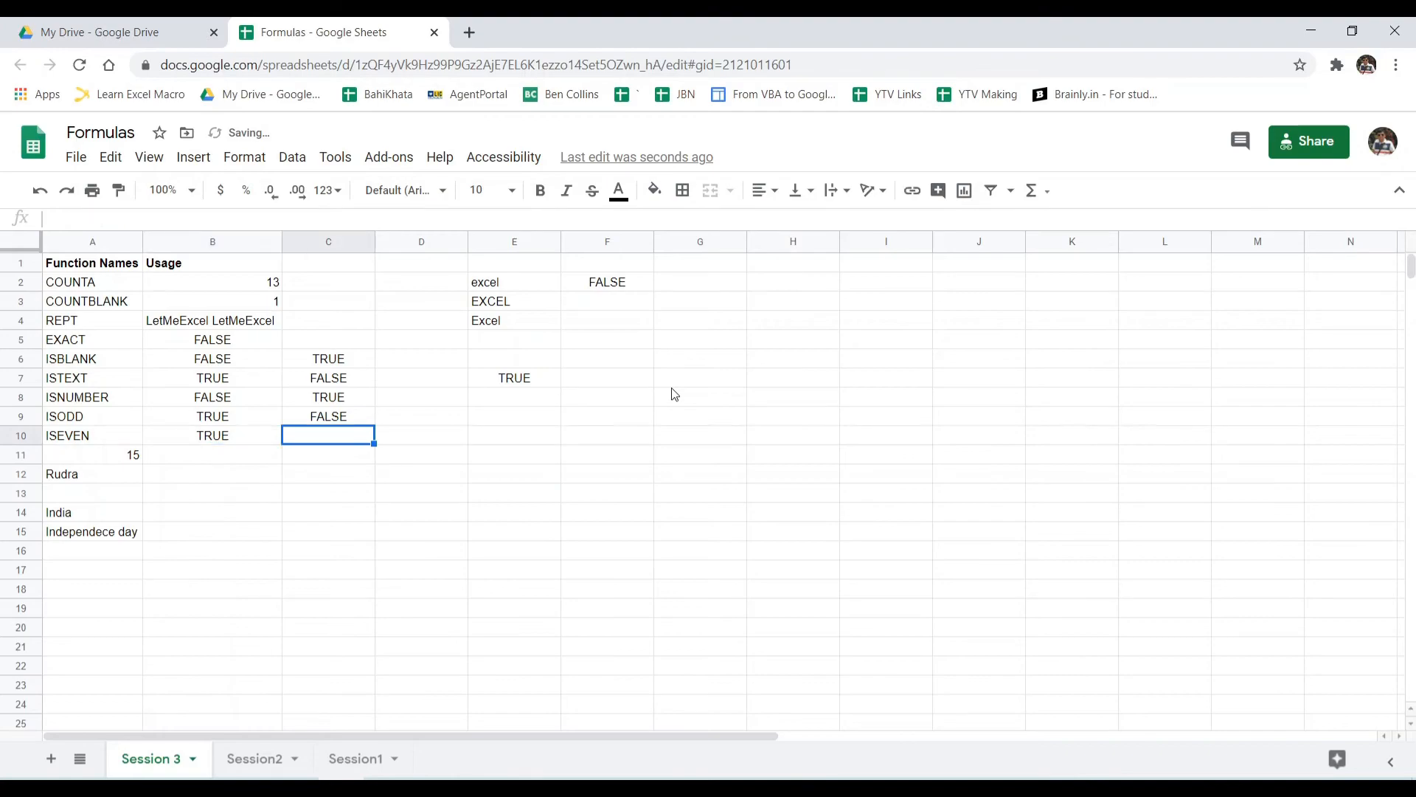
text(=ISEVEN()
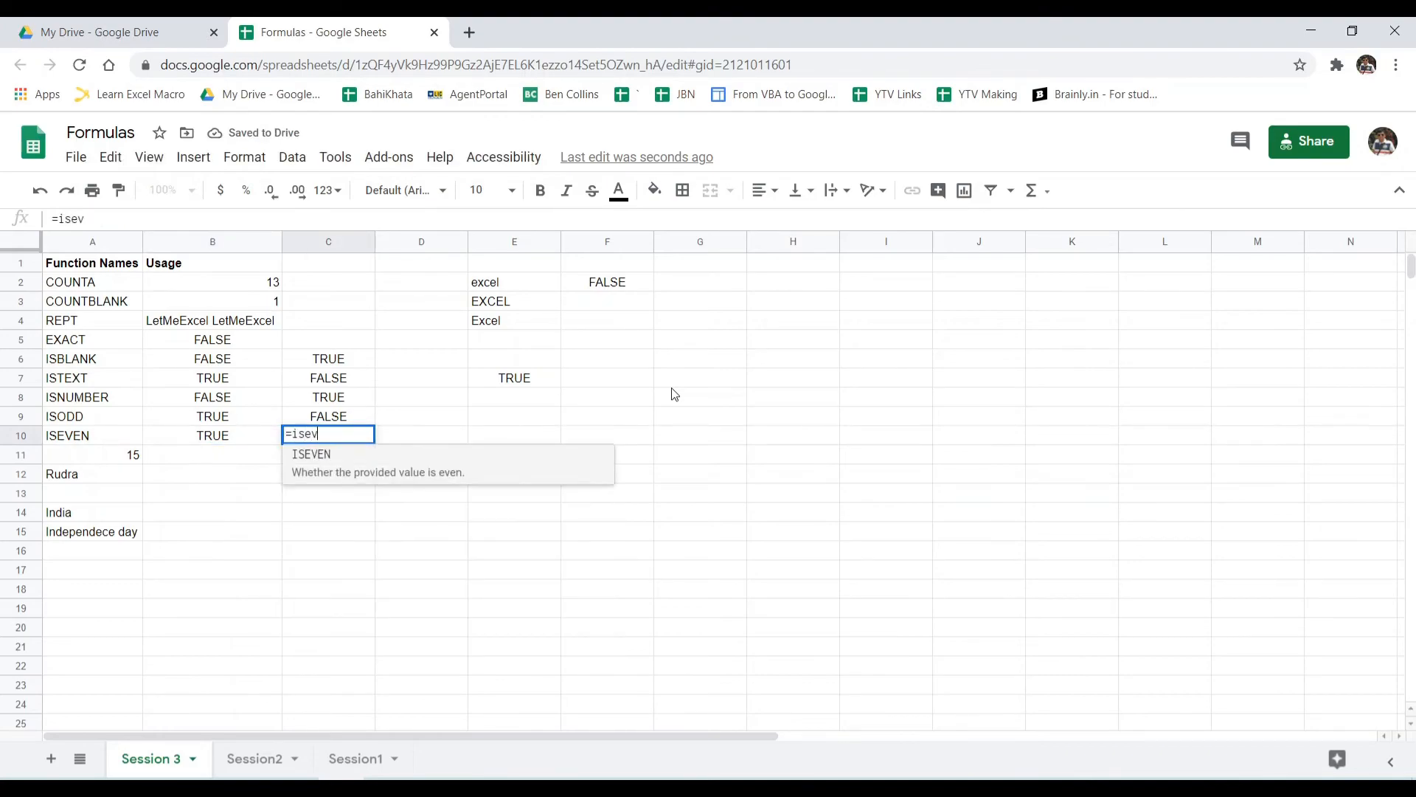
text(7))
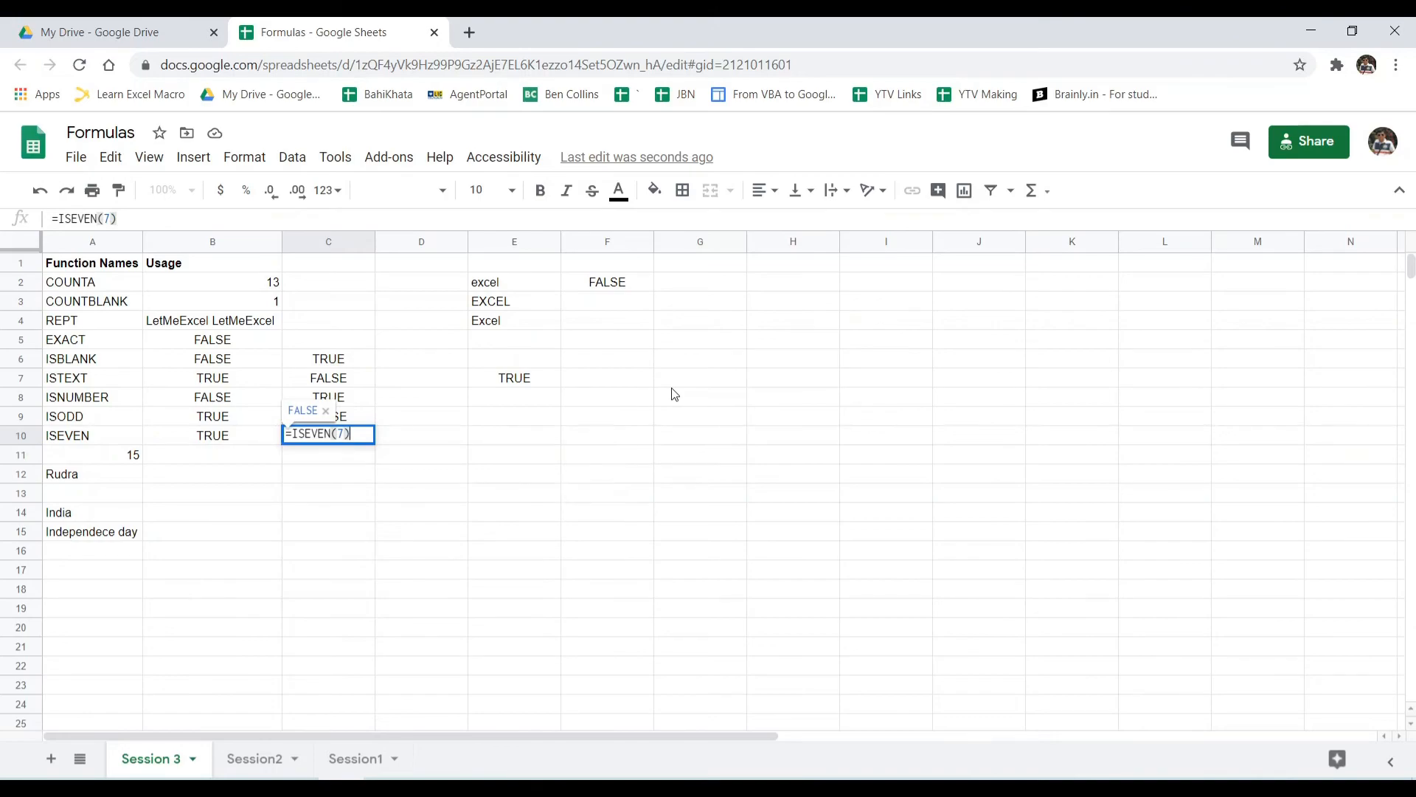
key(Return)
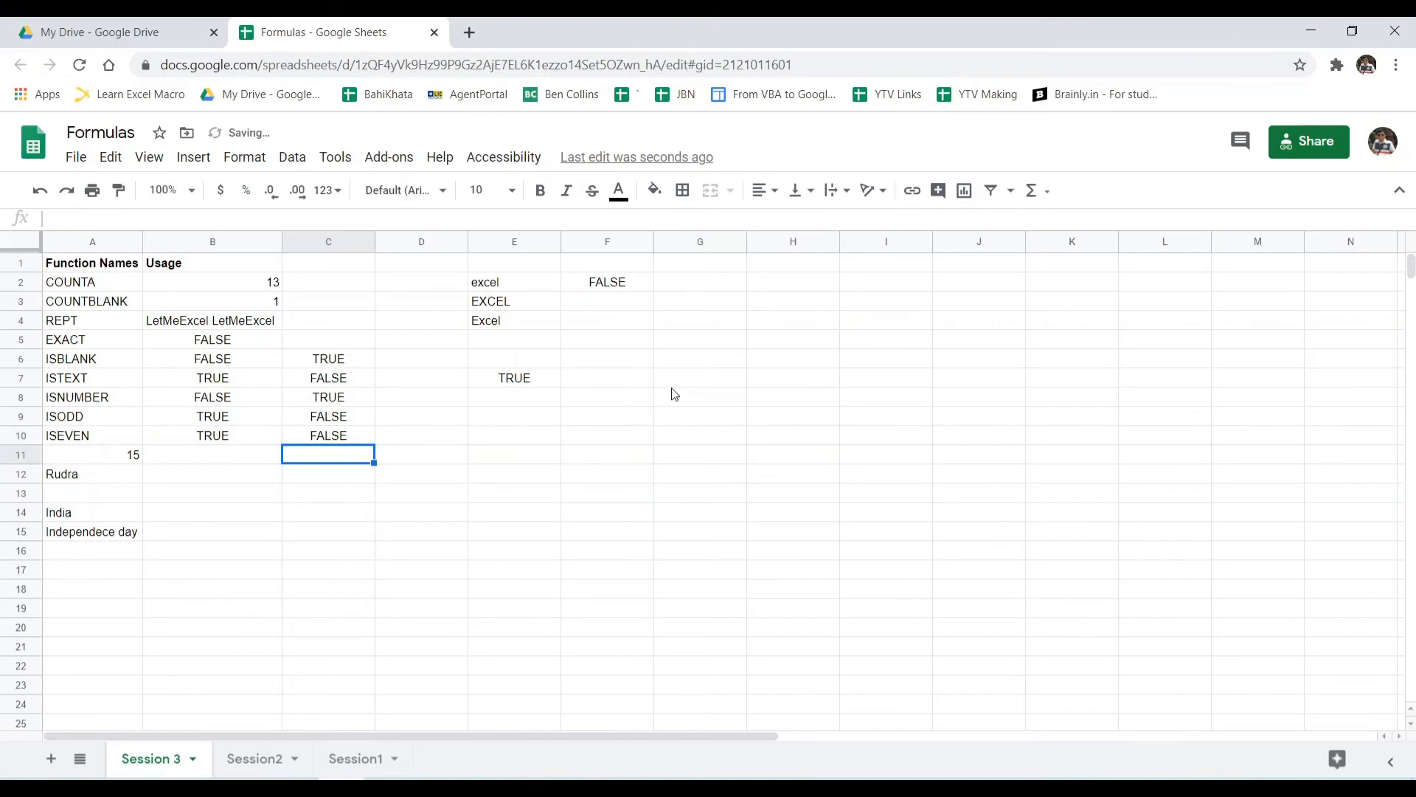
Review the ISTEXT, ISNUMBER, ISODD and ISEVEN names and usage formulas in rows 7 to 10.
key(Up)
key(Left)
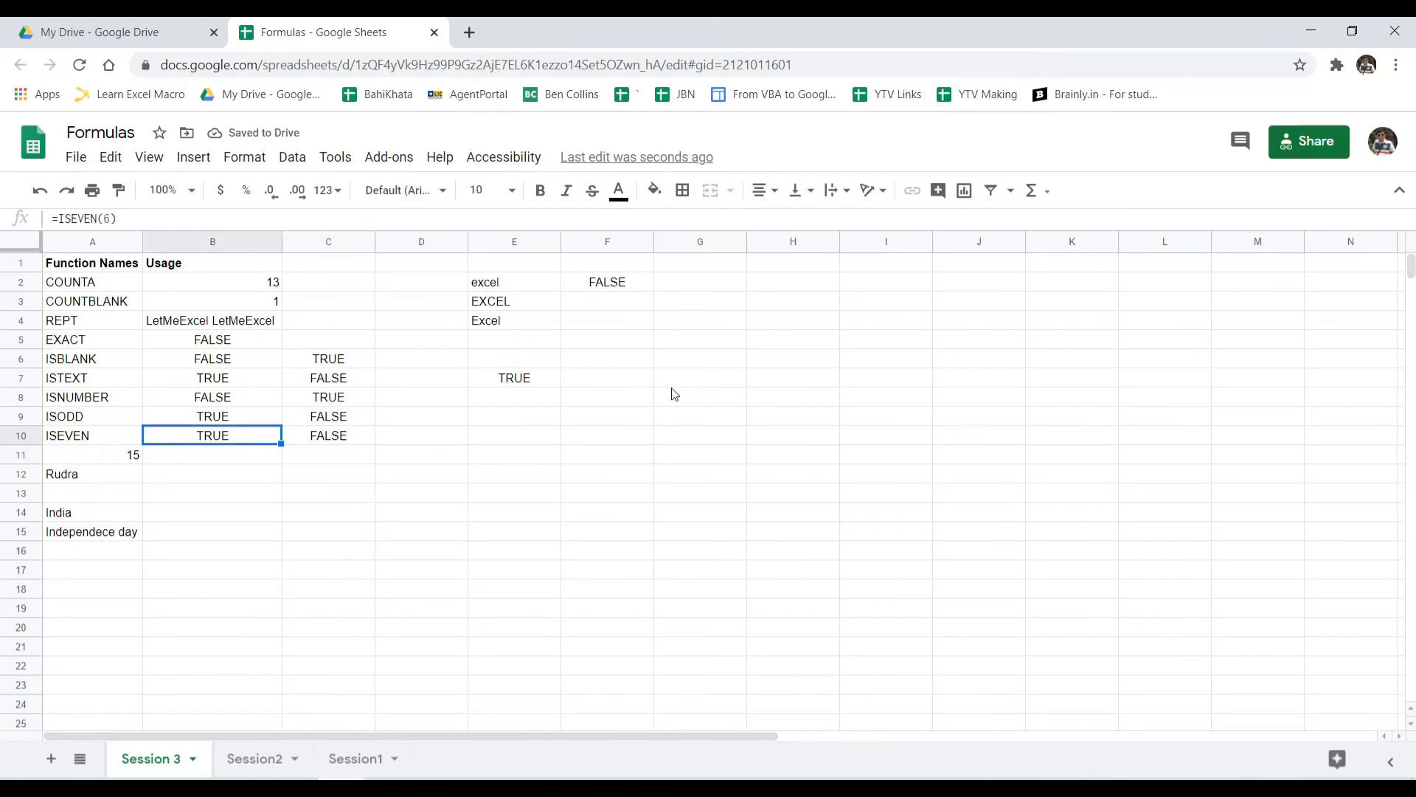
key(Up)
key(Up)
key(Up)
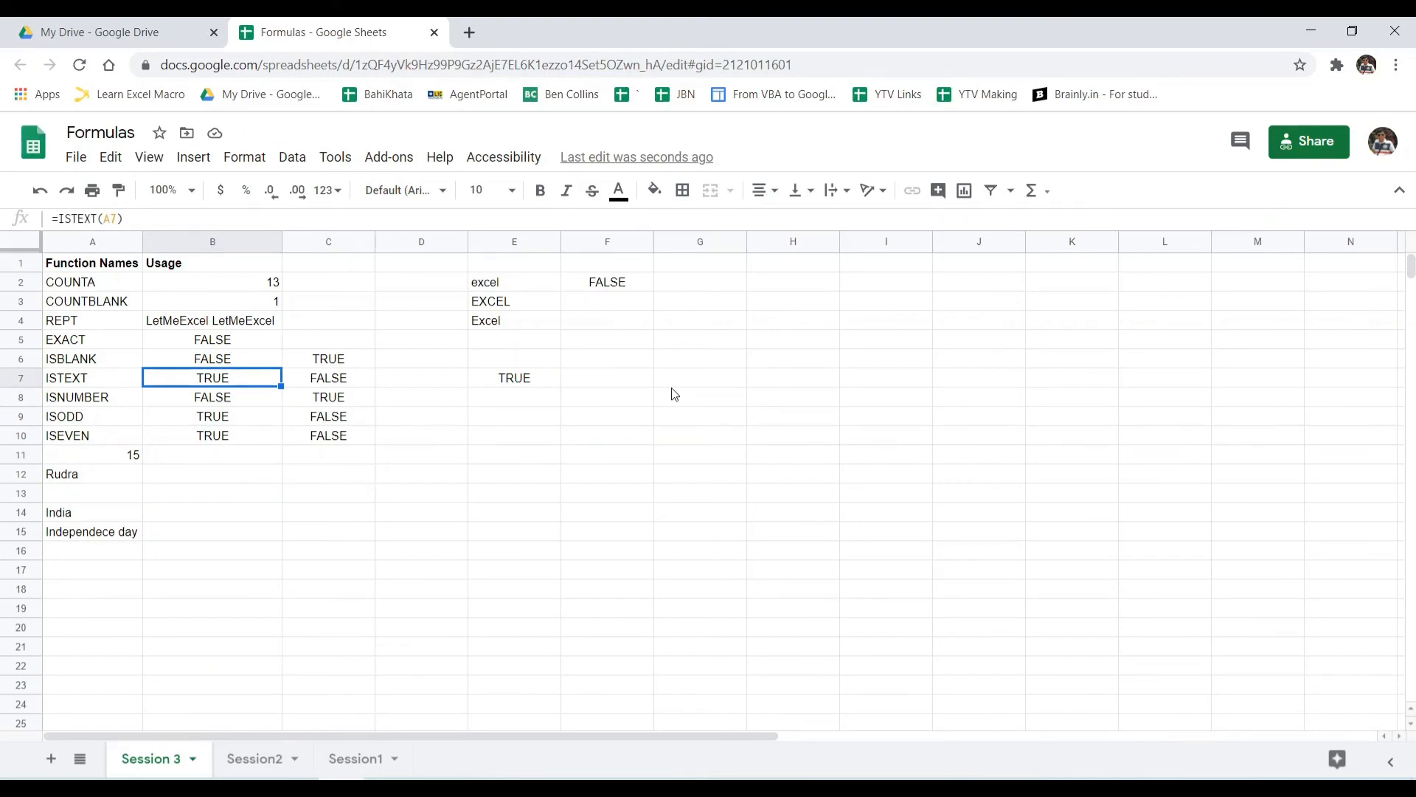
key(Down)
key(Down)
key(Down)
key(Left)
key(Up)
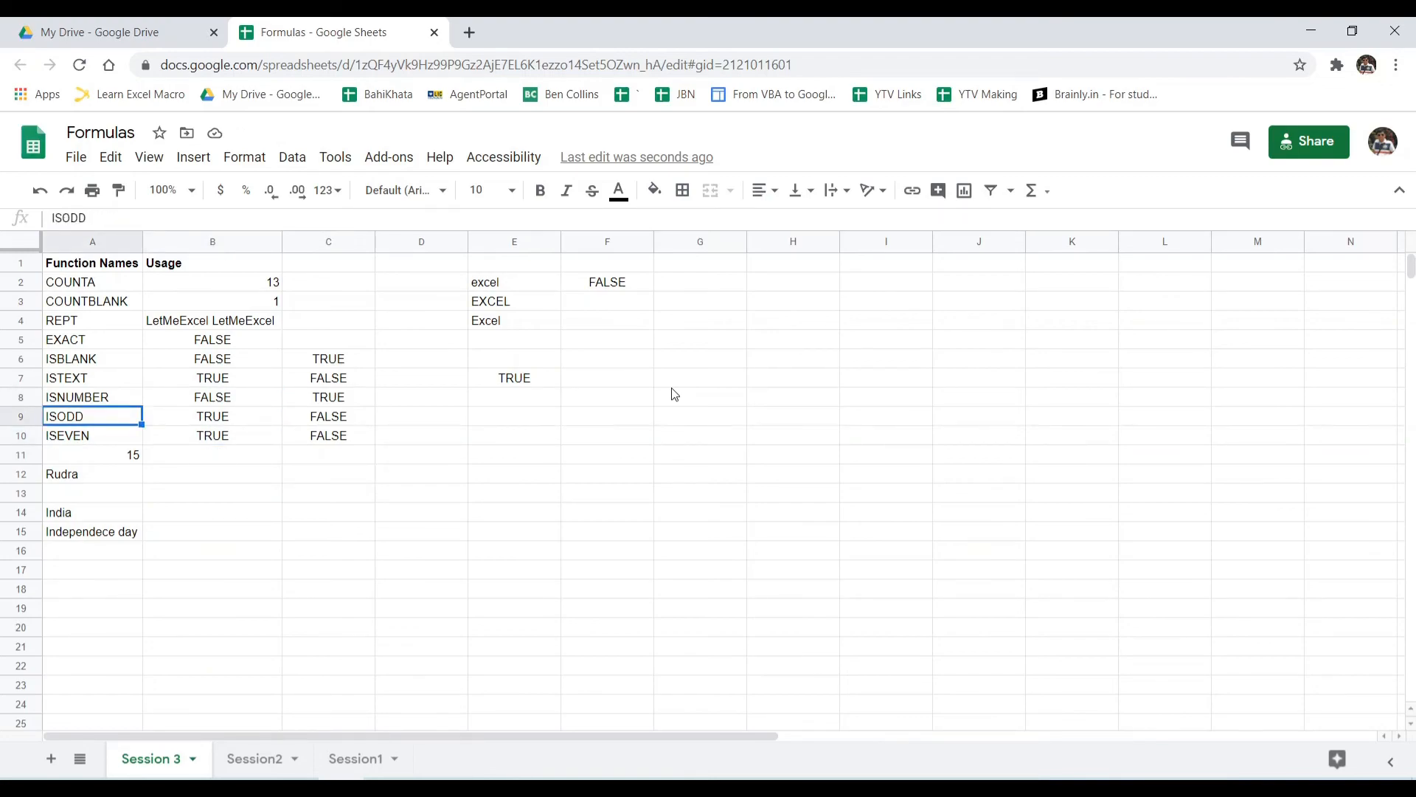
key(Up)
key(Down)
key(Down)
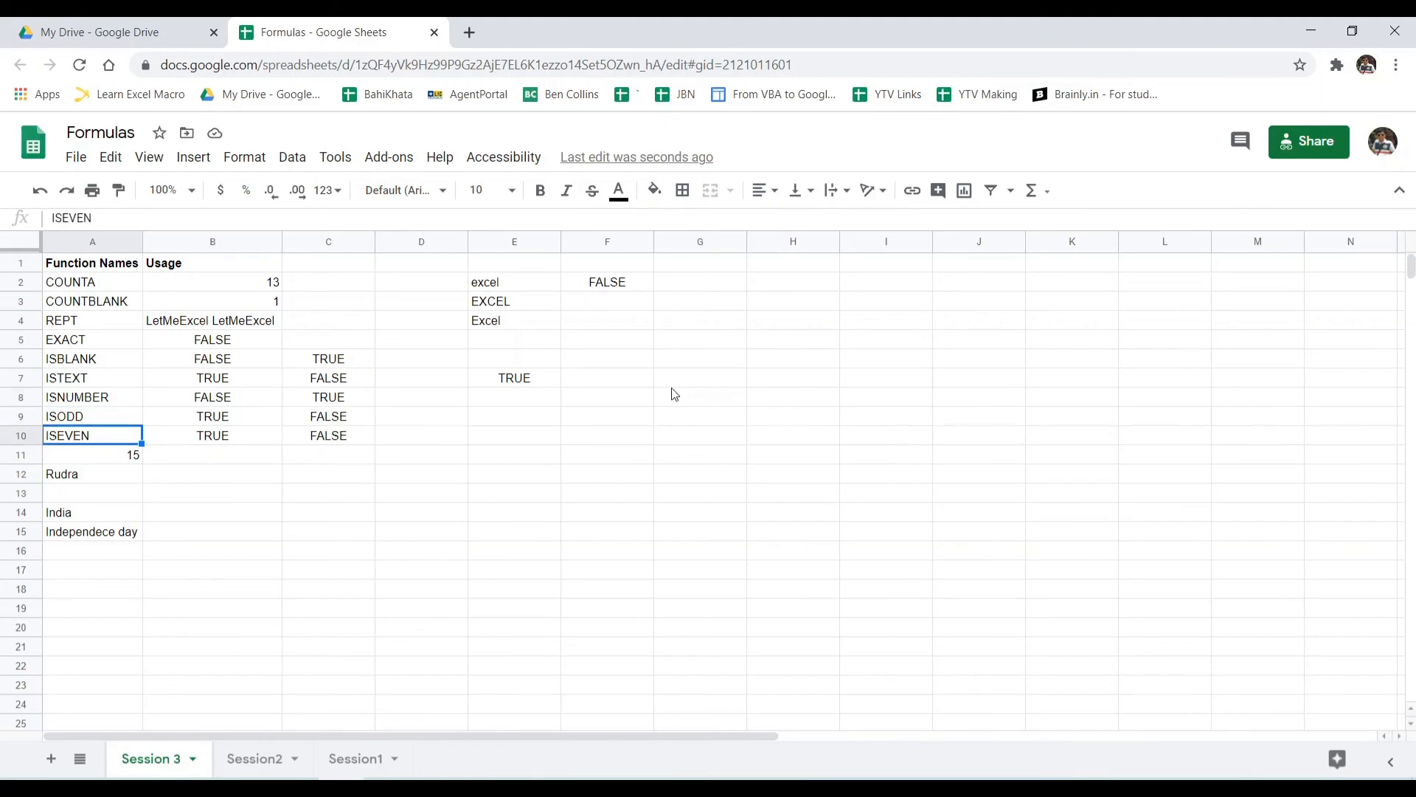